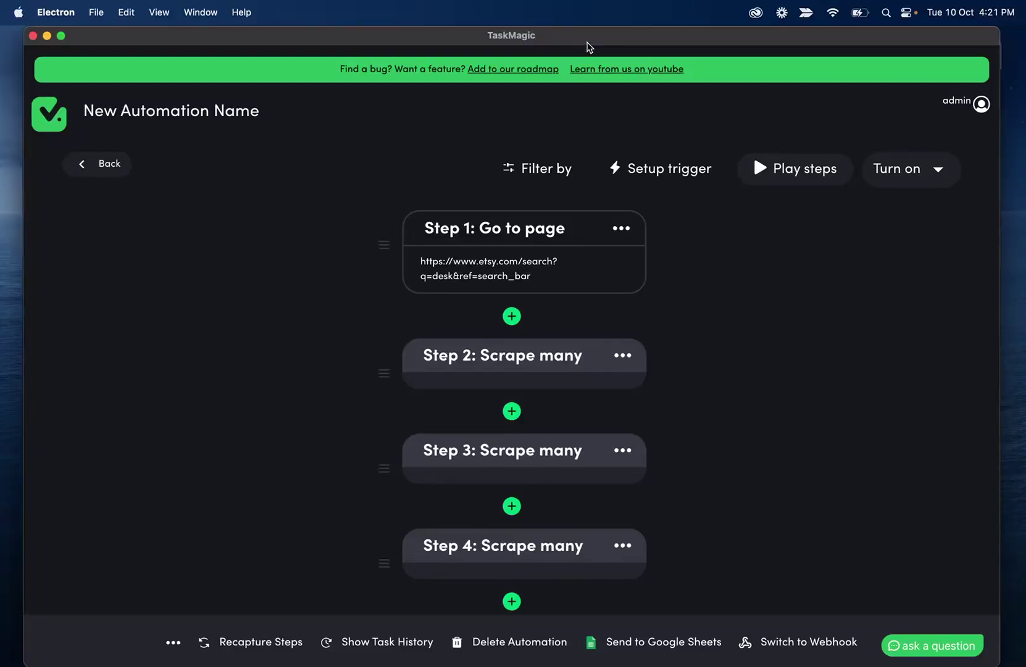
# Recapture the automation's steps using the Guided build recorder
pyautogui.click(258, 640)
pyautogui.click(536, 258)
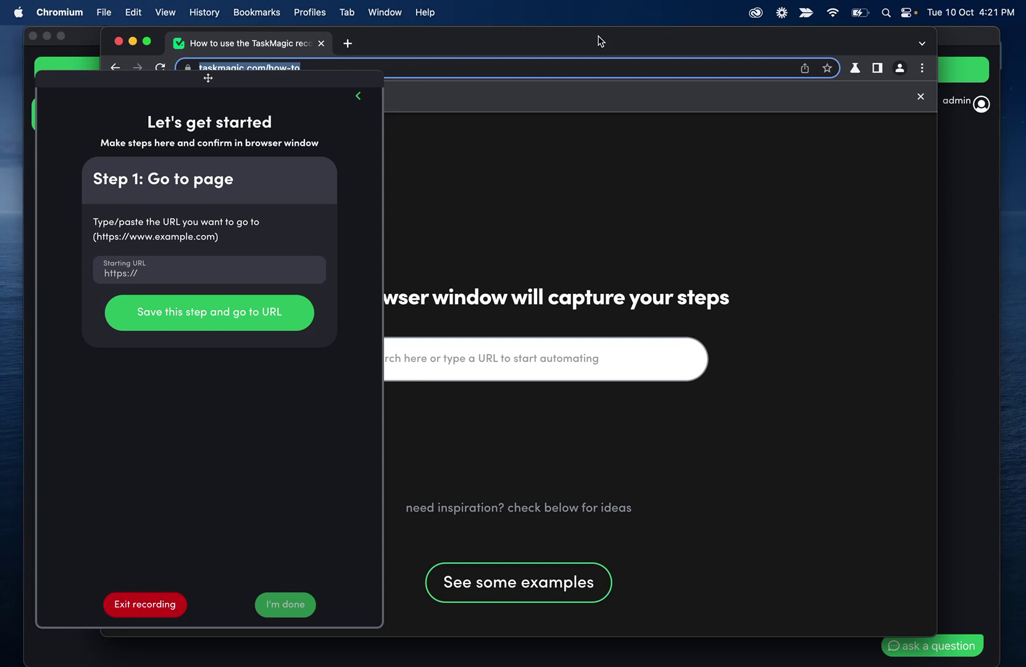
# Set the first step's starting URL to etsy.com and save it
pyautogui.click(301, 277)
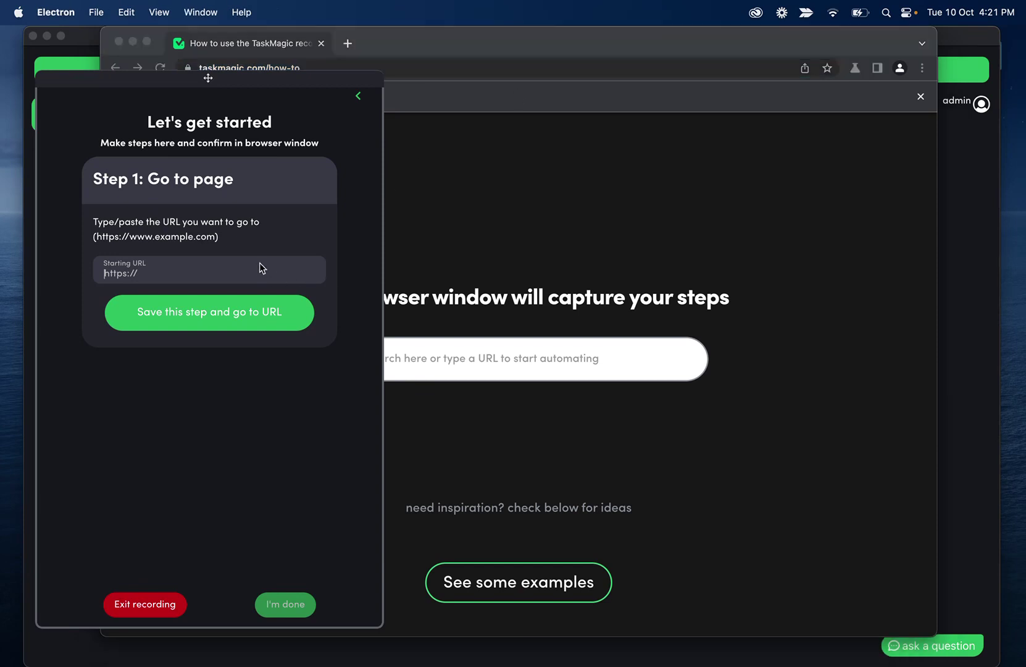
pyautogui.write('etsy.com')
pyautogui.click(205, 314)
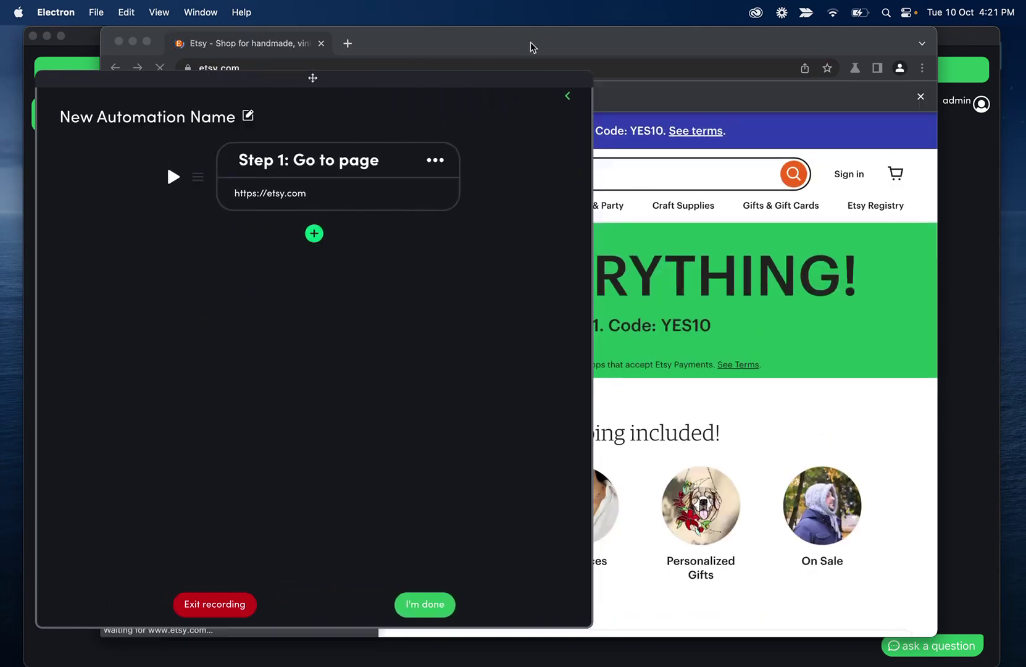
# Record a Type step entering 'Holiday' into Etsy's search box
pyautogui.click(314, 234)
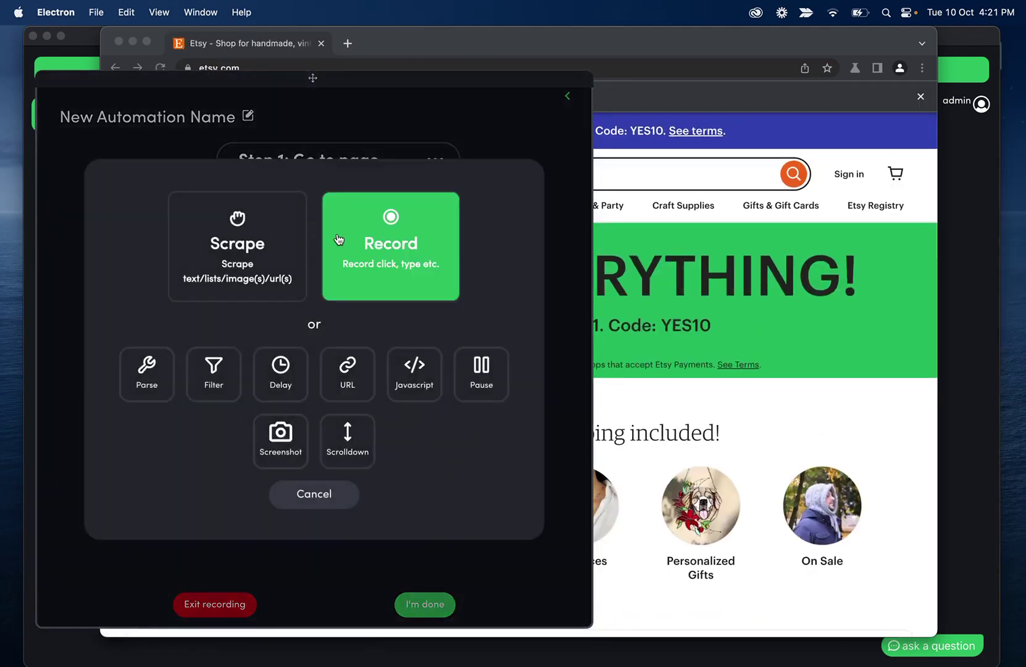
pyautogui.click(384, 254)
pyautogui.click(309, 255)
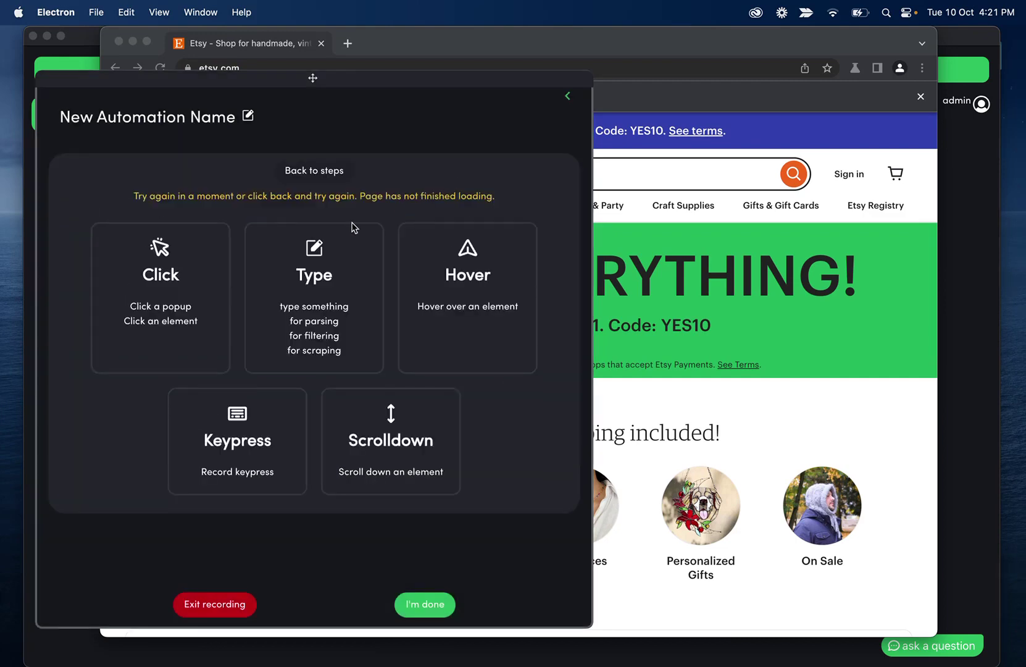
pyautogui.click(316, 275)
pyautogui.click(286, 178)
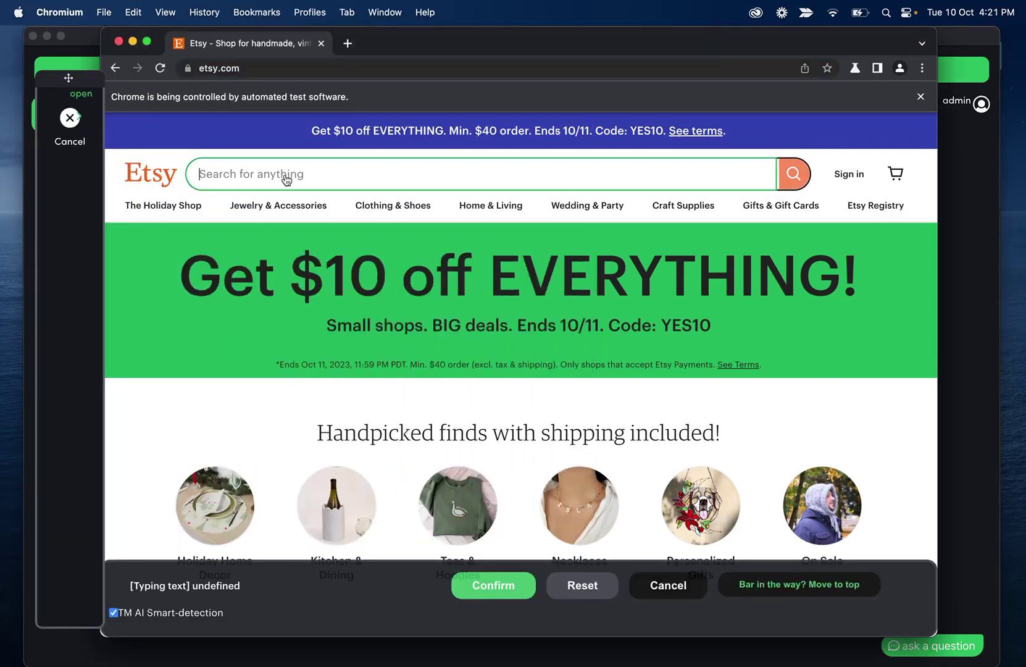
pyautogui.write('Holiday')
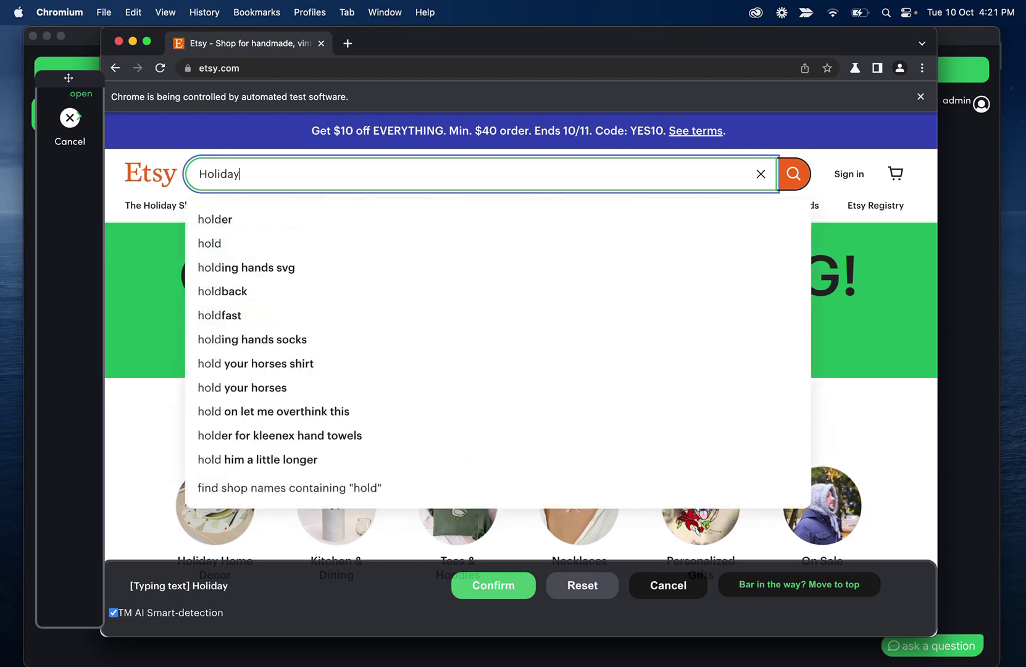
pyautogui.click(493, 584)
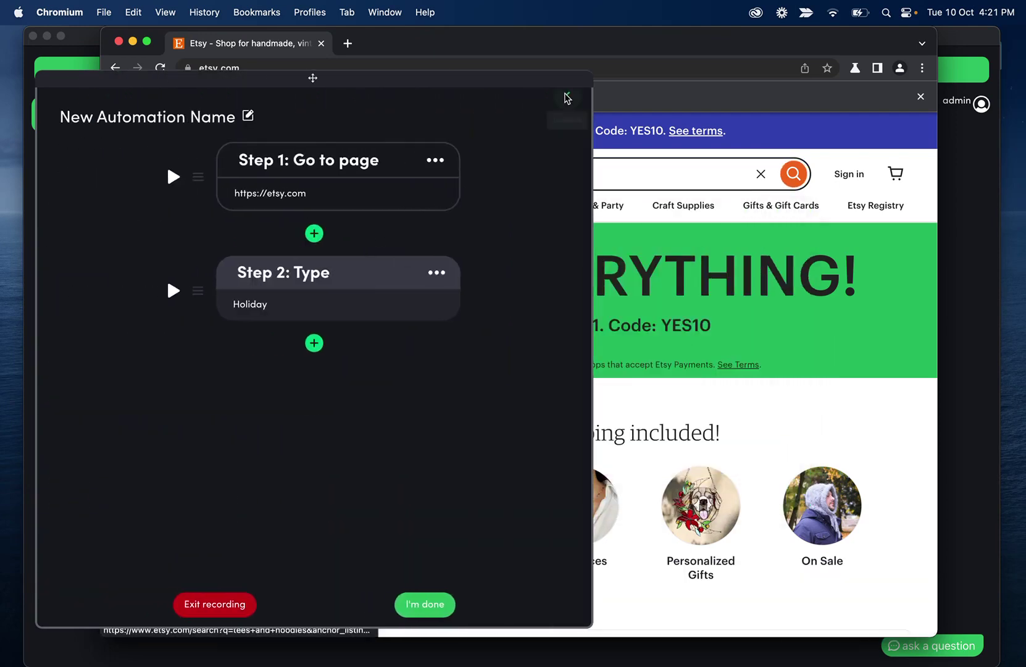
# Record a Click step on Etsy's search button and run it
pyautogui.click(315, 344)
pyautogui.click(394, 270)
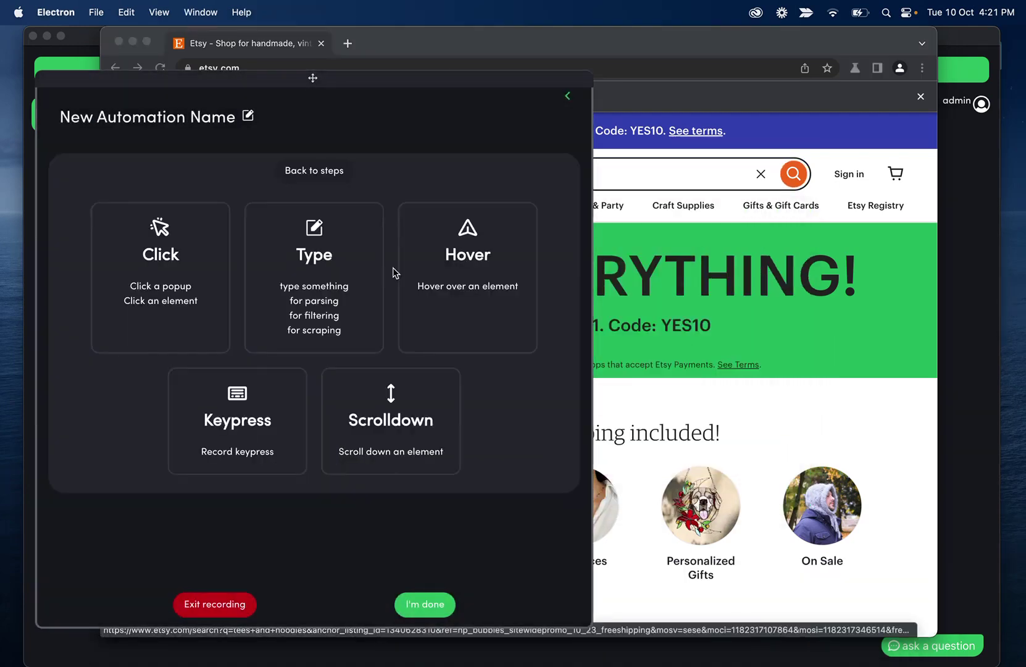
pyautogui.click(158, 268)
pyautogui.click(797, 176)
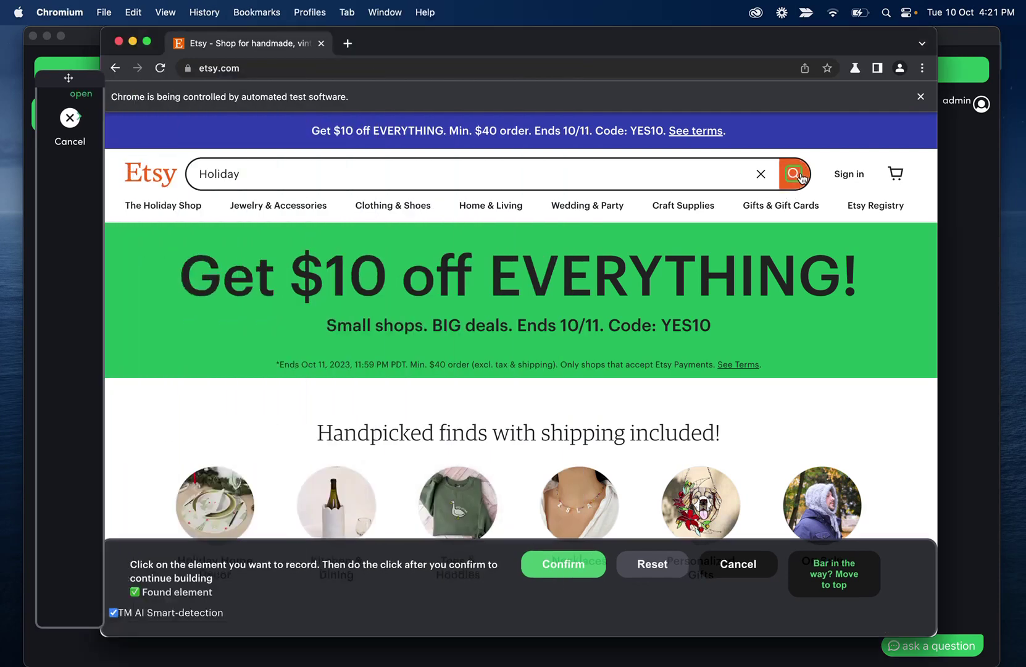
pyautogui.click(580, 567)
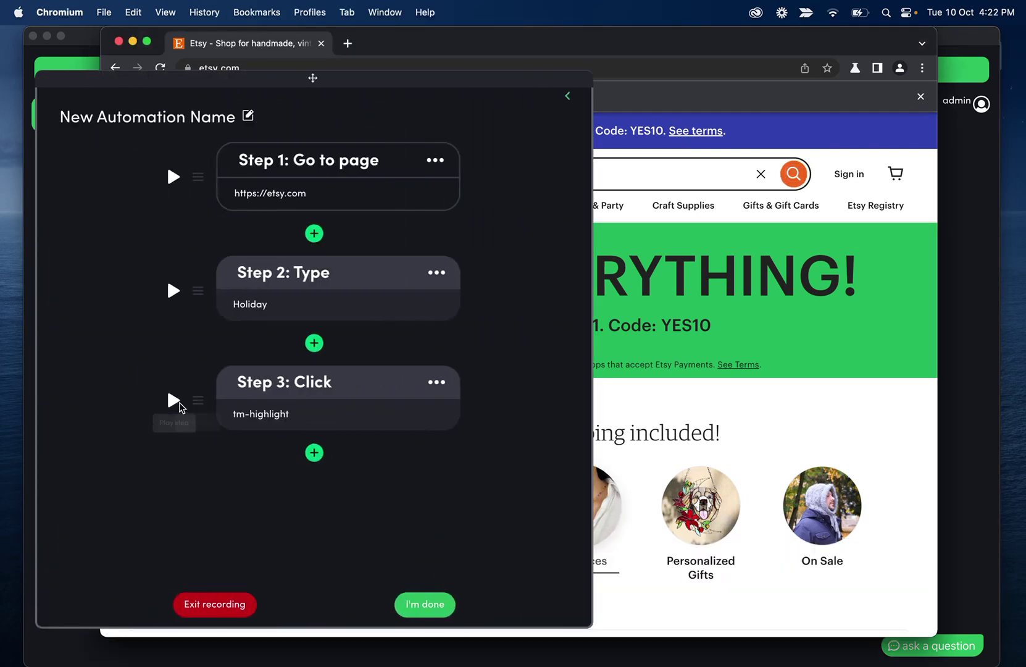
pyautogui.click(178, 402)
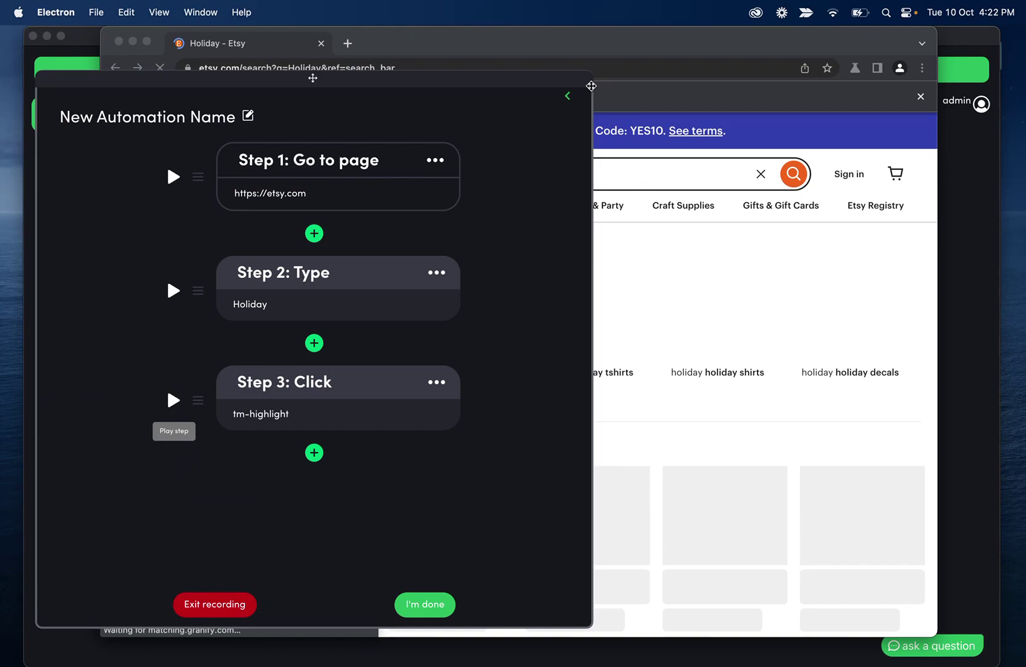
pyautogui.click(567, 96)
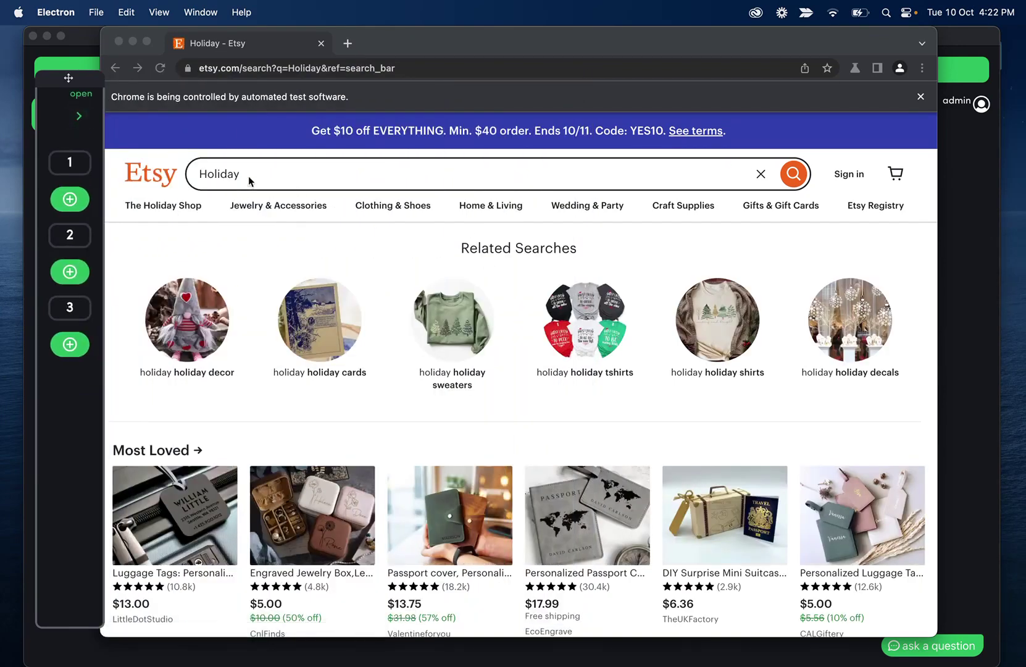
pyautogui.click(248, 179)
pyautogui.doubleClick(230, 175)
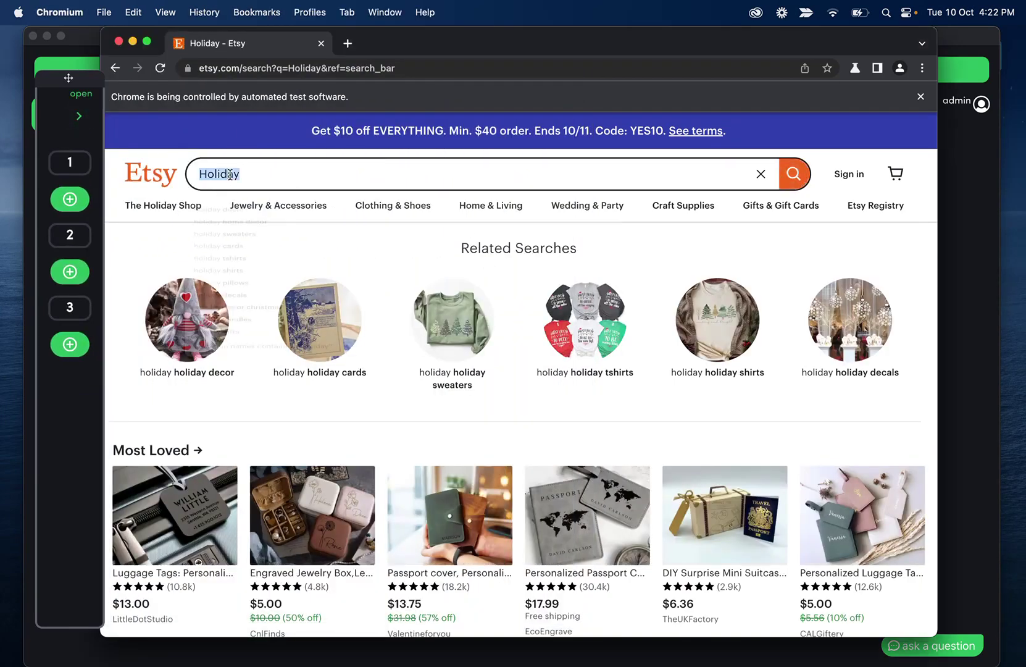
pyautogui.write('@')
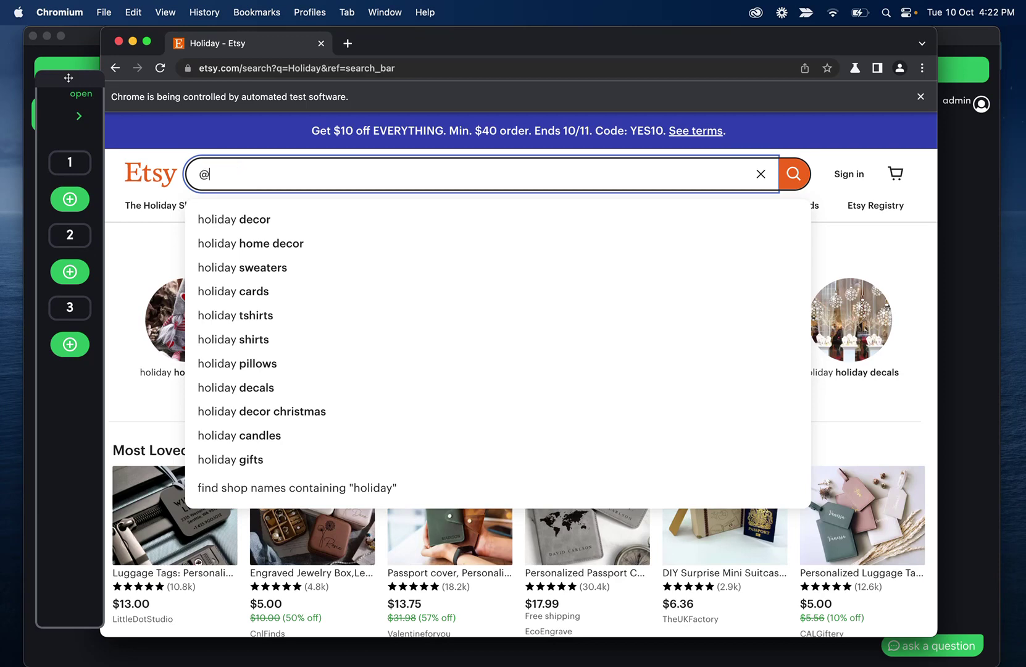
pyautogui.write('category')
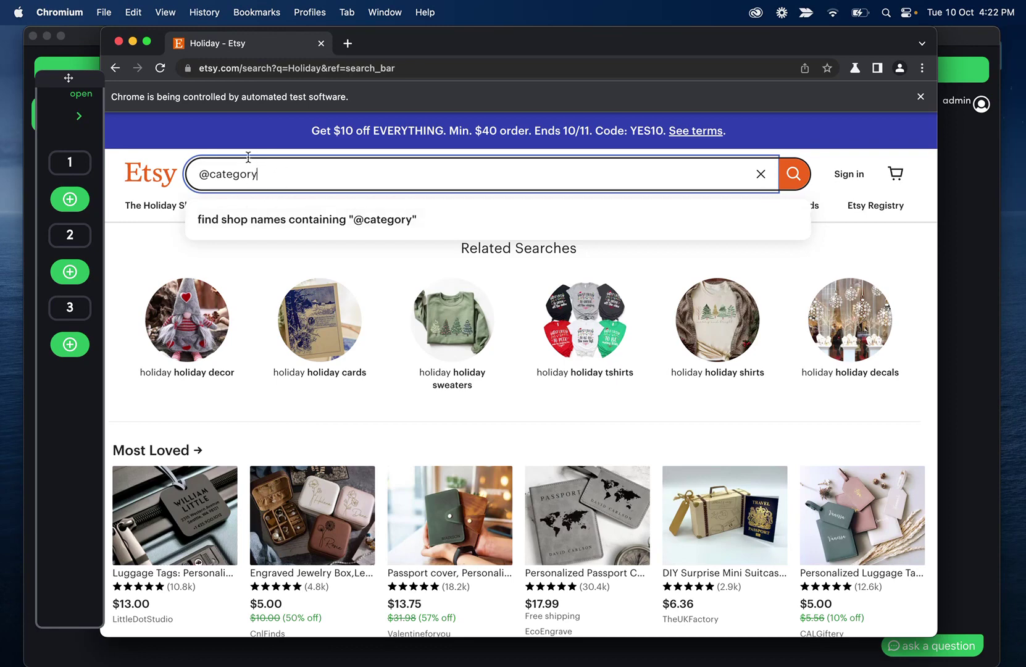
pyautogui.tripleClick(281, 169)
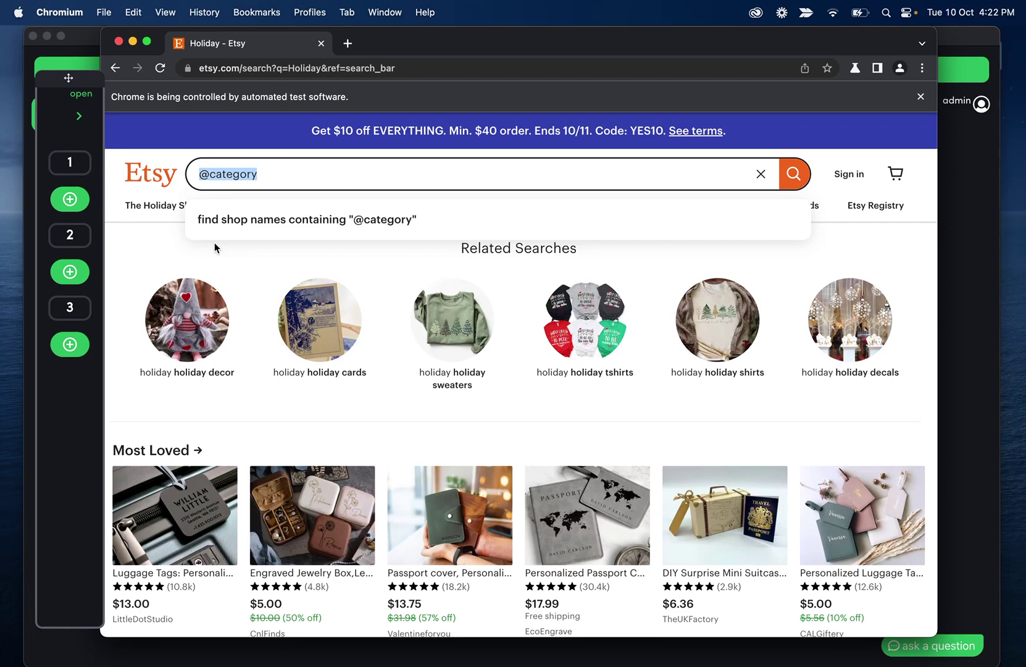
pyautogui.click(250, 258)
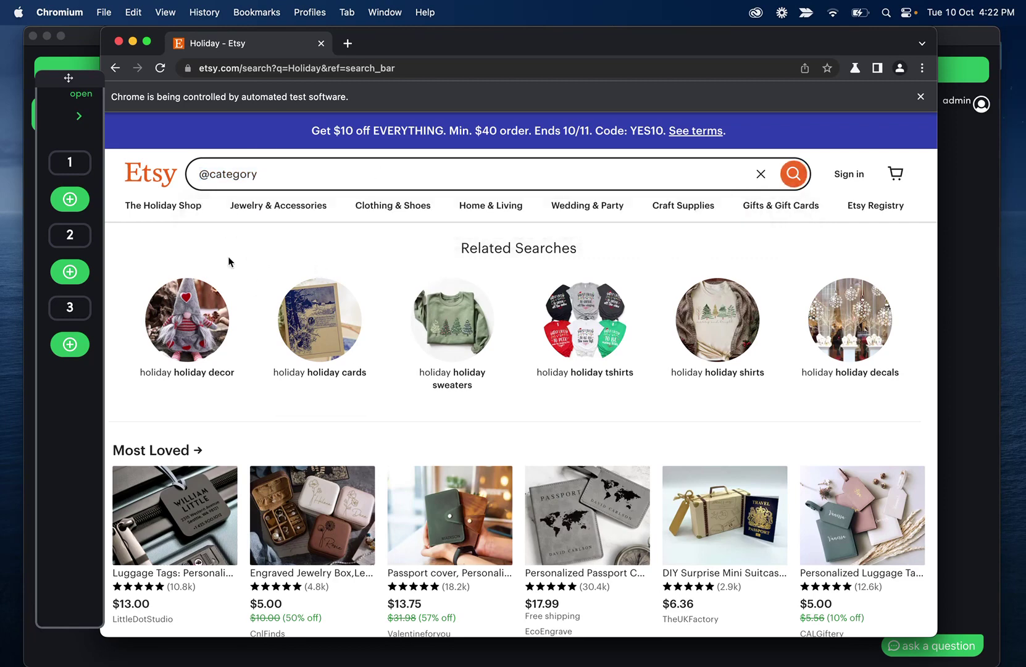
# Add a Scrape List step, marking Christmas Planner Spreadsheet and Spa Christmas Gift Set as examples
pyautogui.scroll(-3, 238, 247)
pyautogui.click(78, 116)
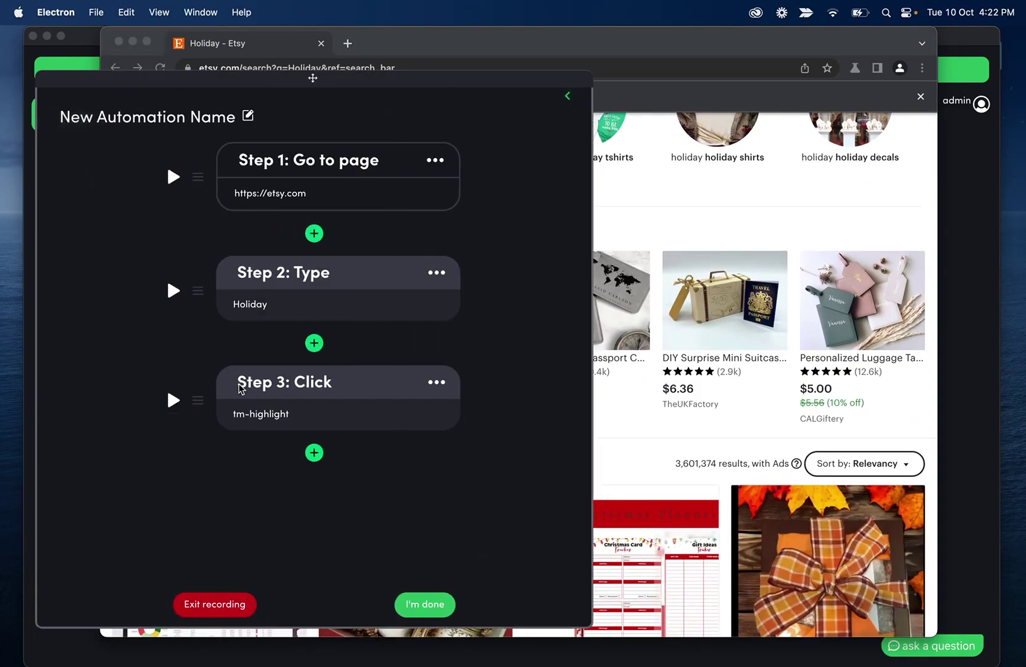
pyautogui.click(314, 454)
pyautogui.click(272, 272)
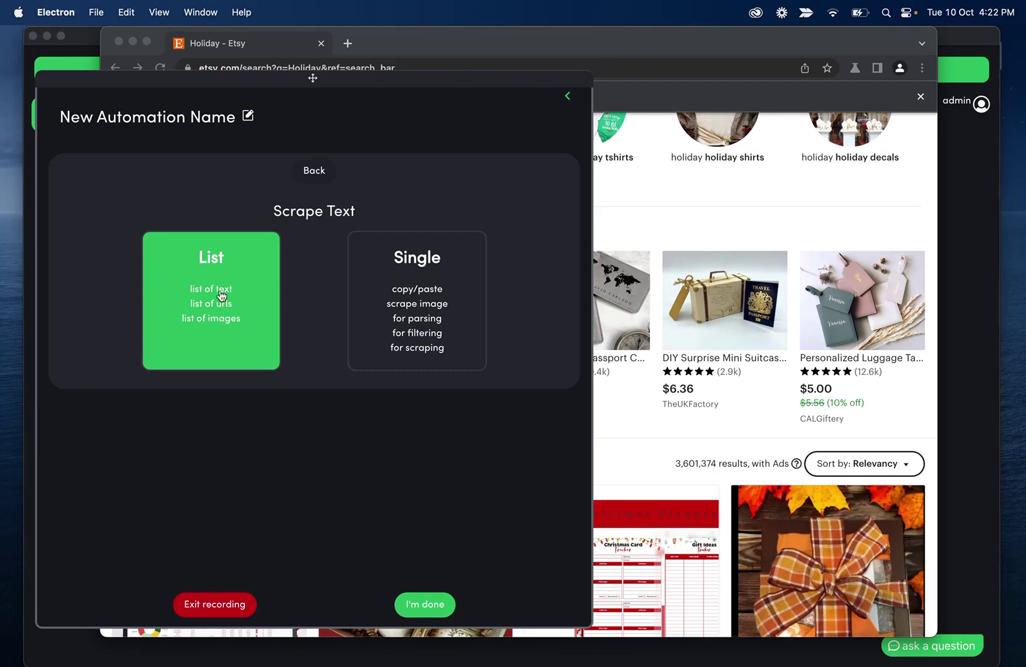
pyautogui.click(239, 291)
pyautogui.scroll(-5, 224, 462)
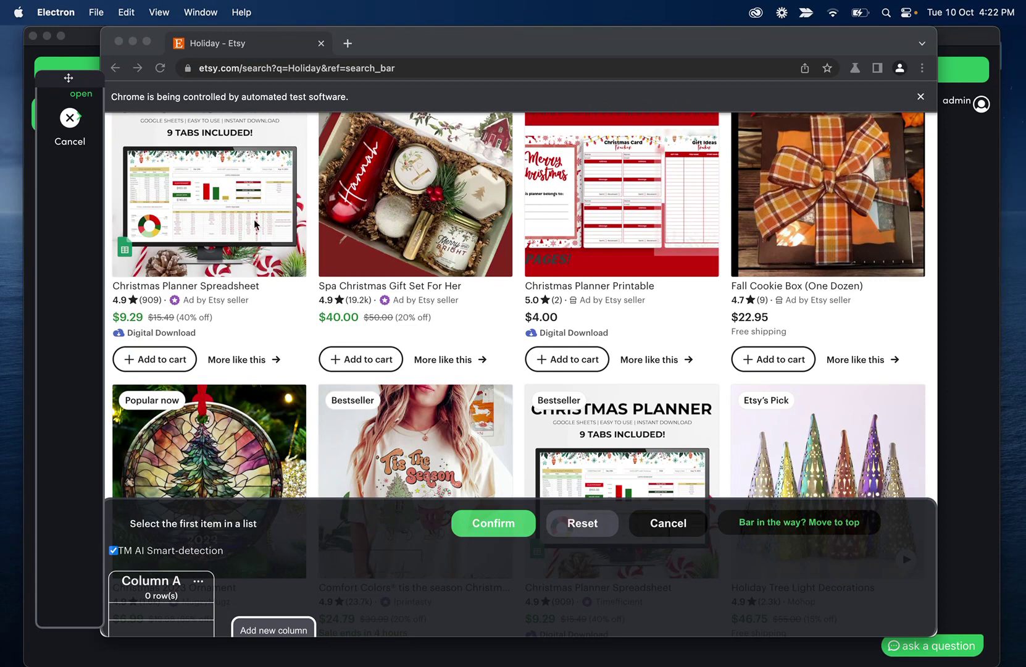
pyautogui.click(263, 290)
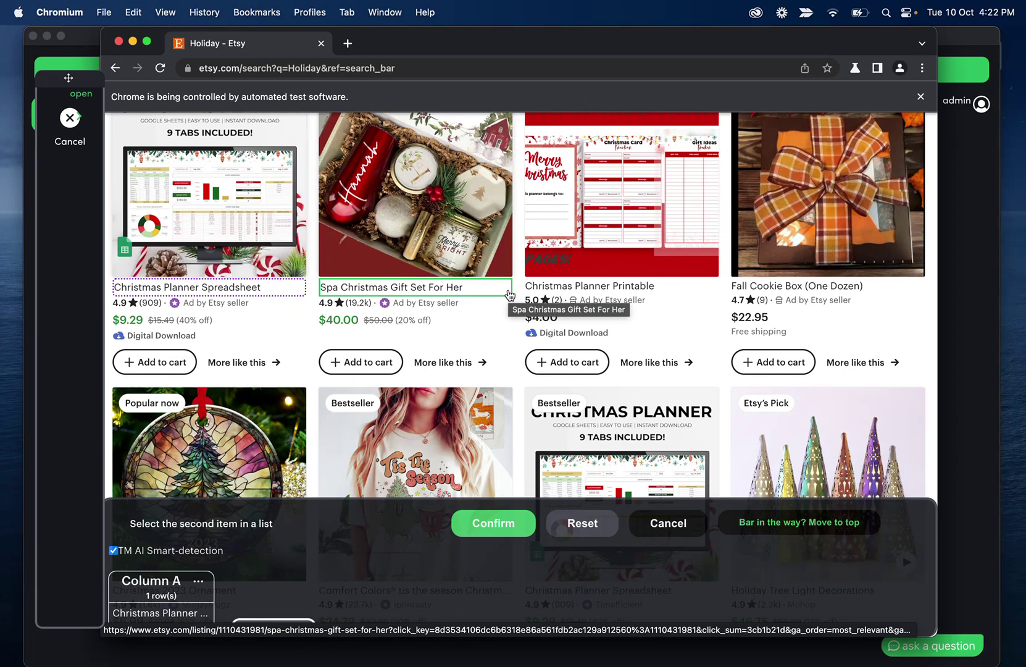
pyautogui.click(508, 290)
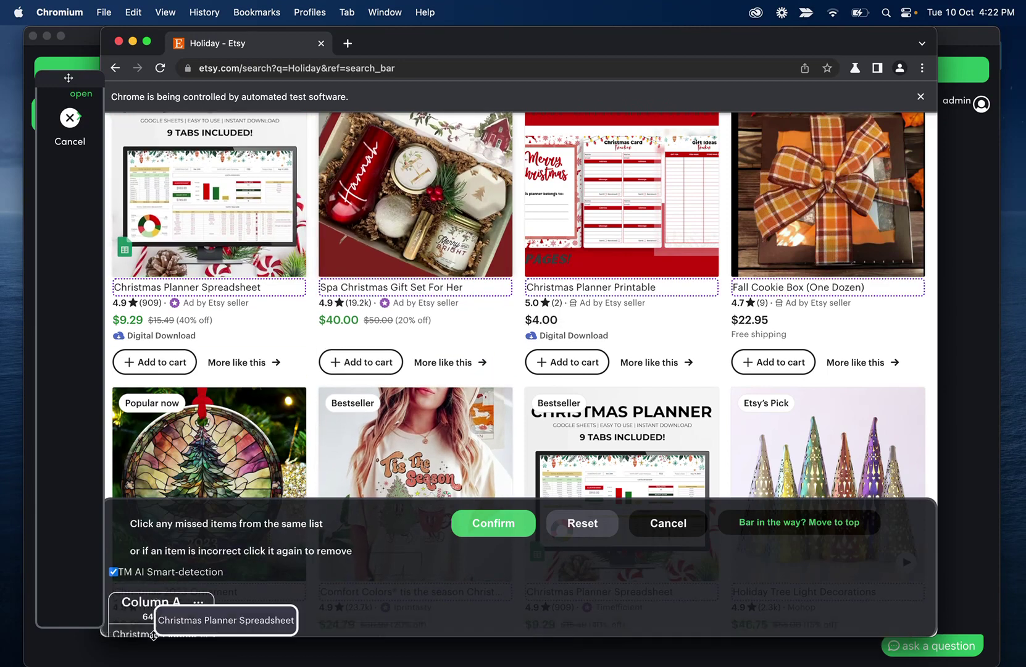
# Duplicate Column A into Column B to scrape listing links, then confirm
pyautogui.scroll(-2, 247, 557)
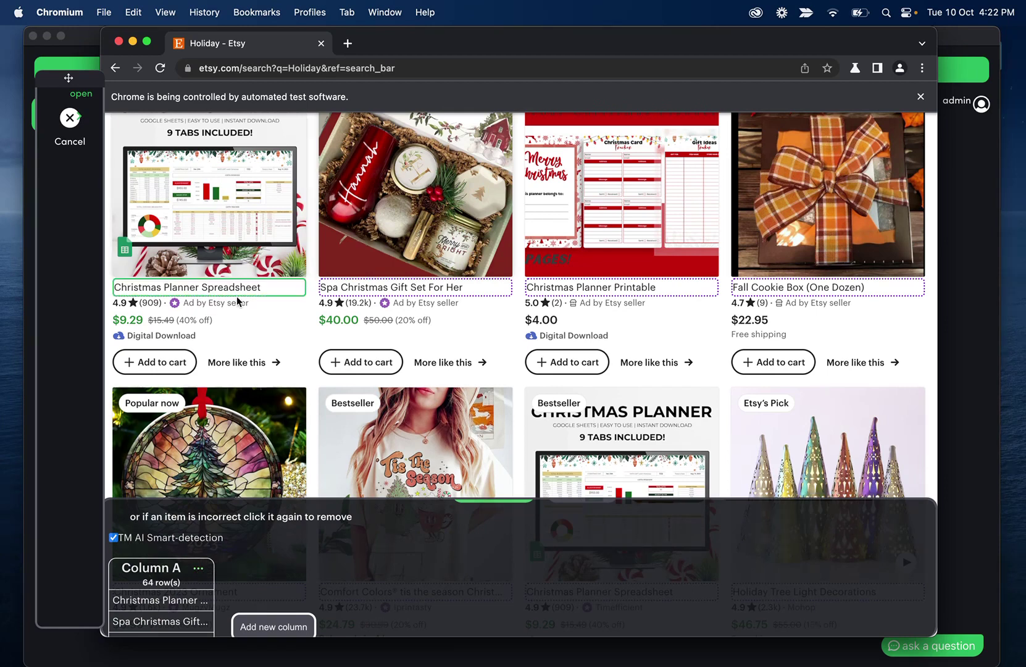
pyautogui.click(200, 572)
pyautogui.click(252, 535)
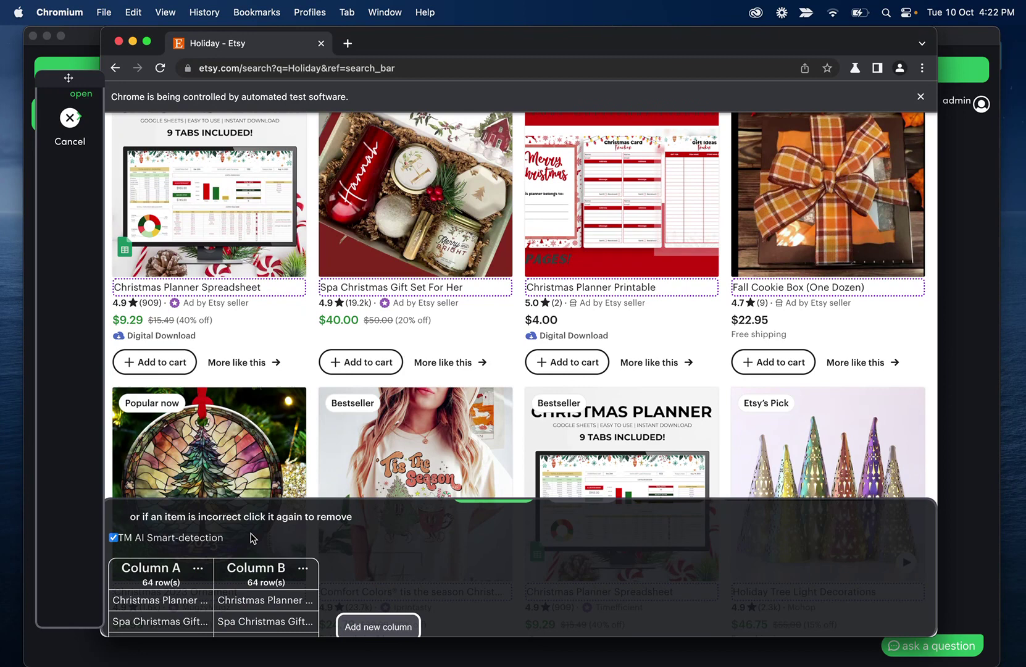
pyautogui.click(302, 567)
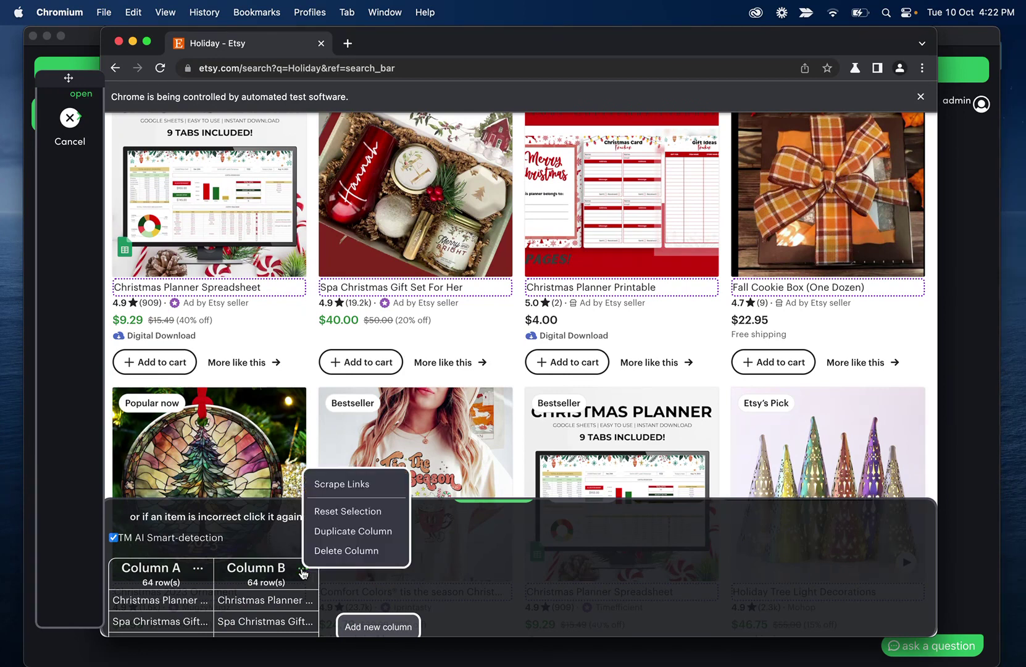
pyautogui.click(343, 486)
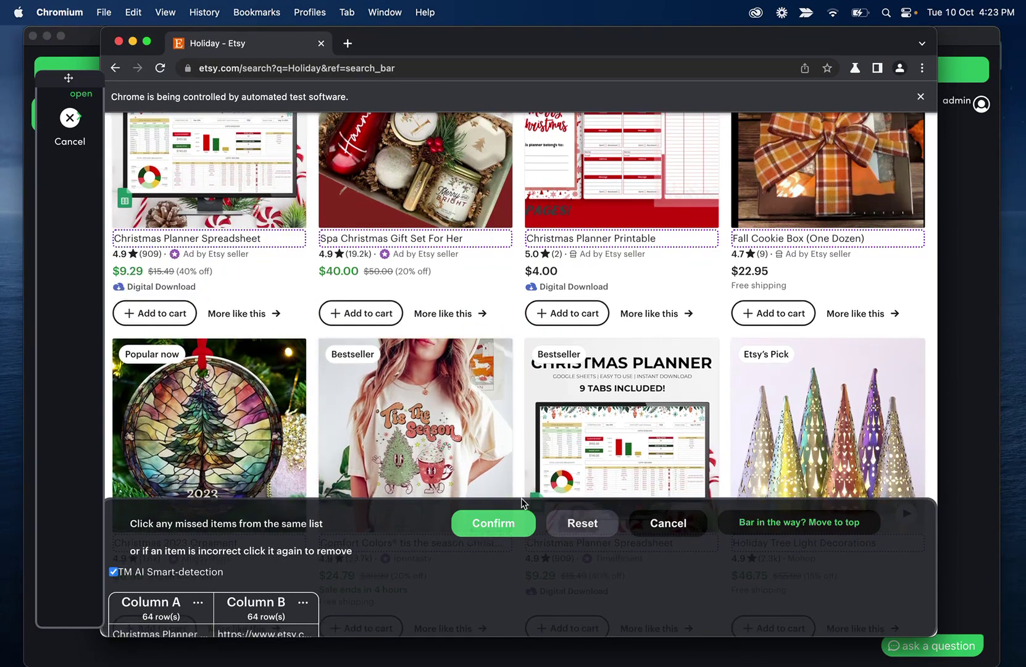
pyautogui.click(498, 525)
pyautogui.scroll(-3, 358, 335)
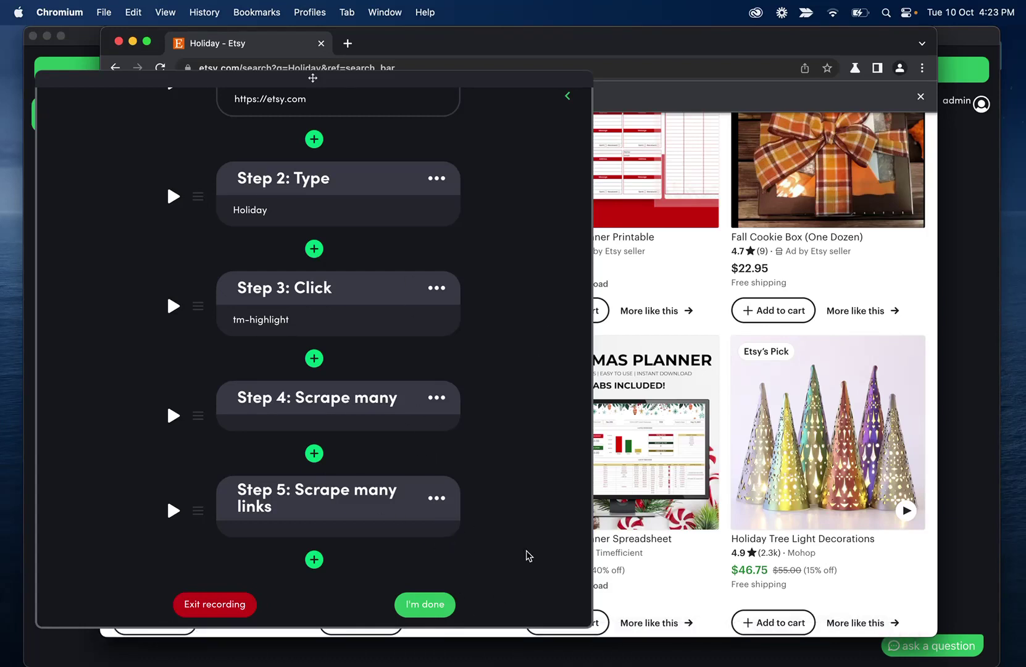
# Click I'm done to save the recorded Etsy steps
pyautogui.click(426, 602)
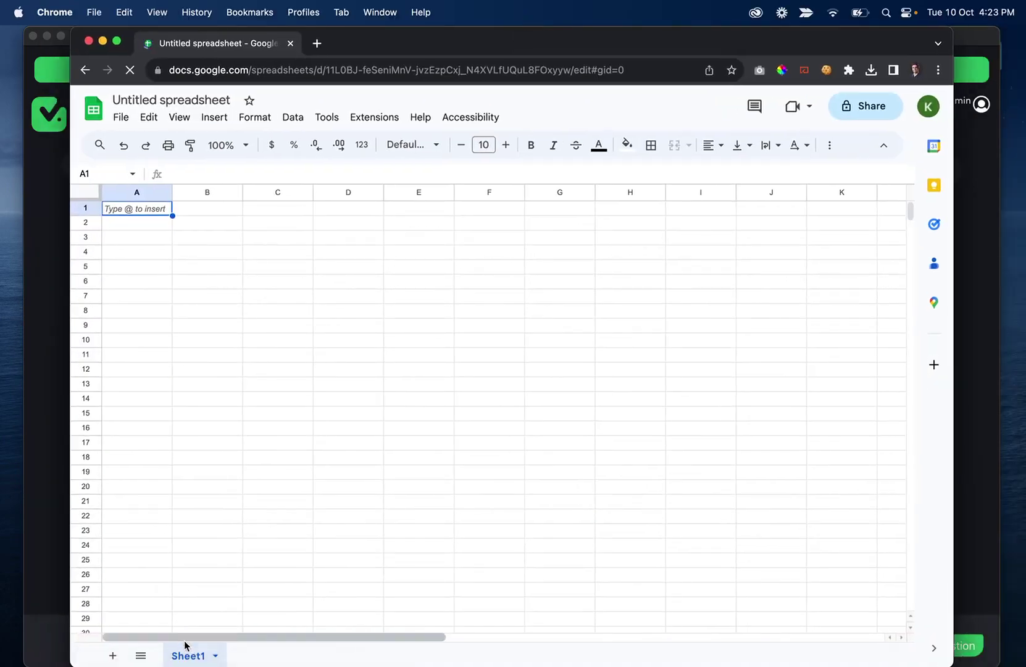
# Rename Sheet1 to 'Etsy' and add headers Product Name and URL in A1:B1
pyautogui.doubleClick(193, 658)
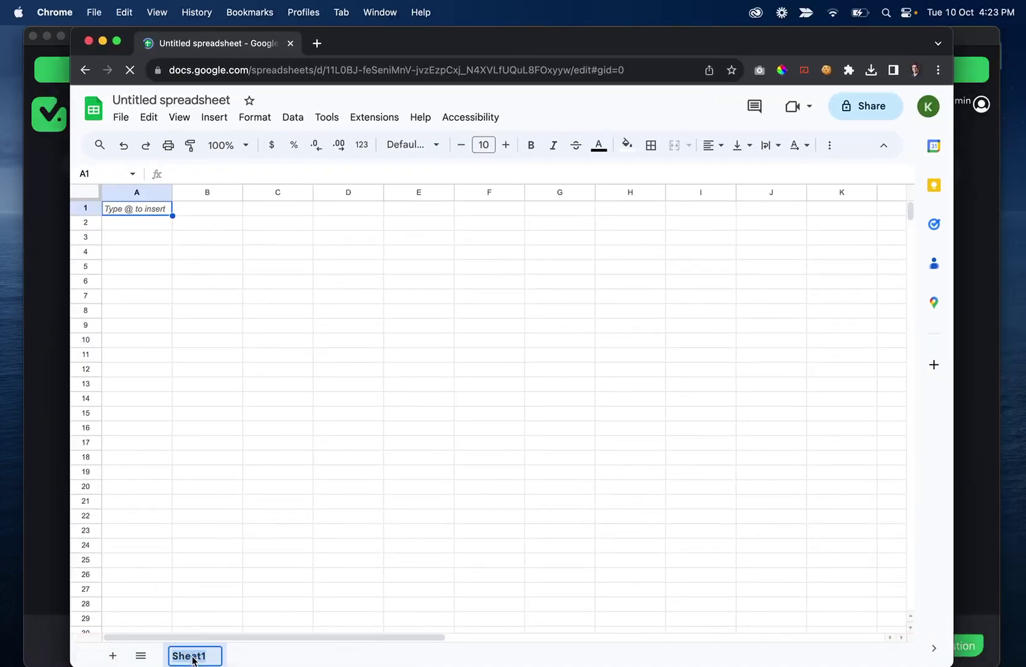
pyautogui.write('Etsy')
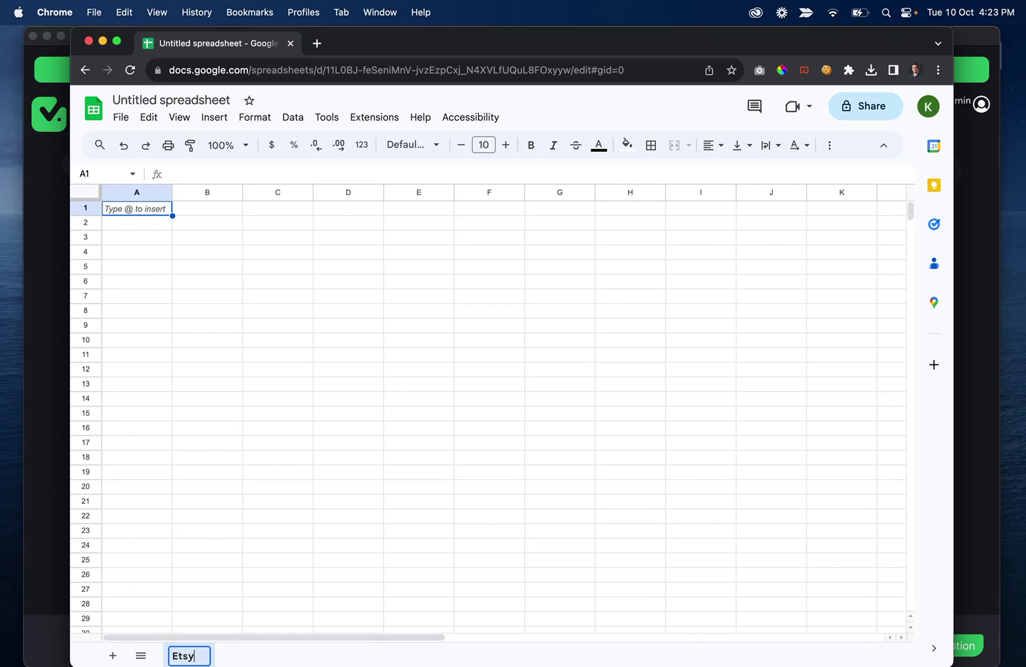
pyautogui.click(126, 209)
pyautogui.write('Produc')
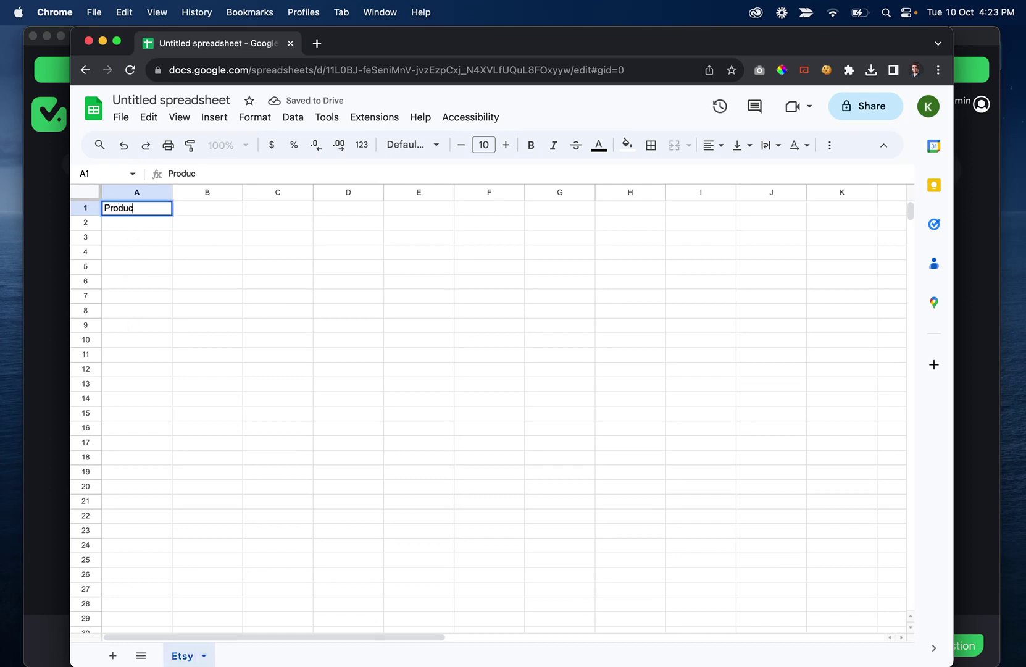
pyautogui.write('rt Name')
pyautogui.press('Tab')
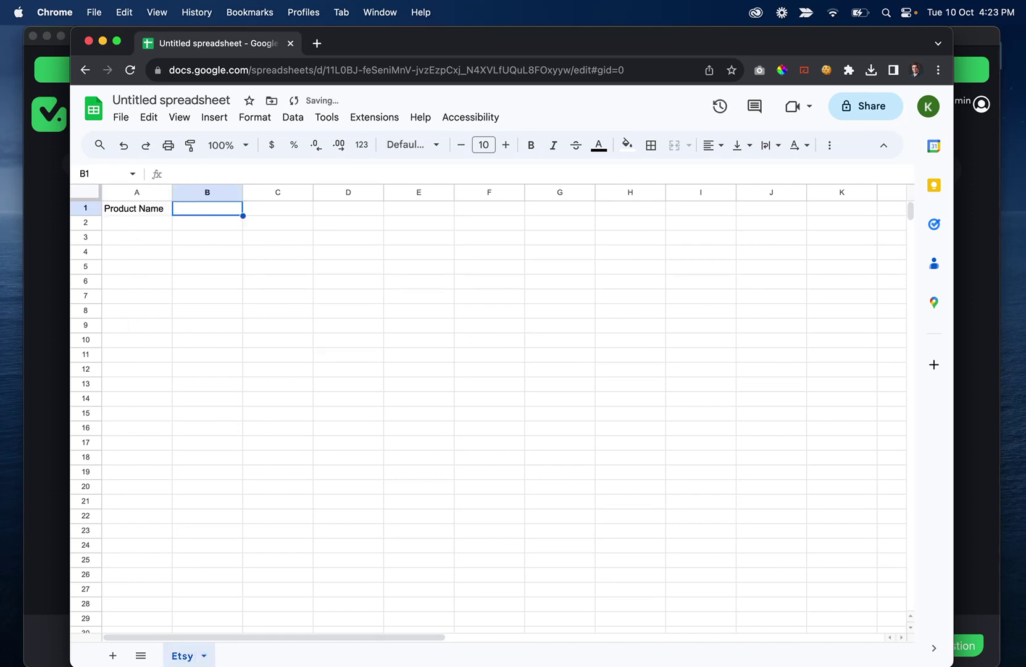
pyautogui.write('URL')
# Title the spreadsheet 'etsy export'
pyautogui.click(162, 102)
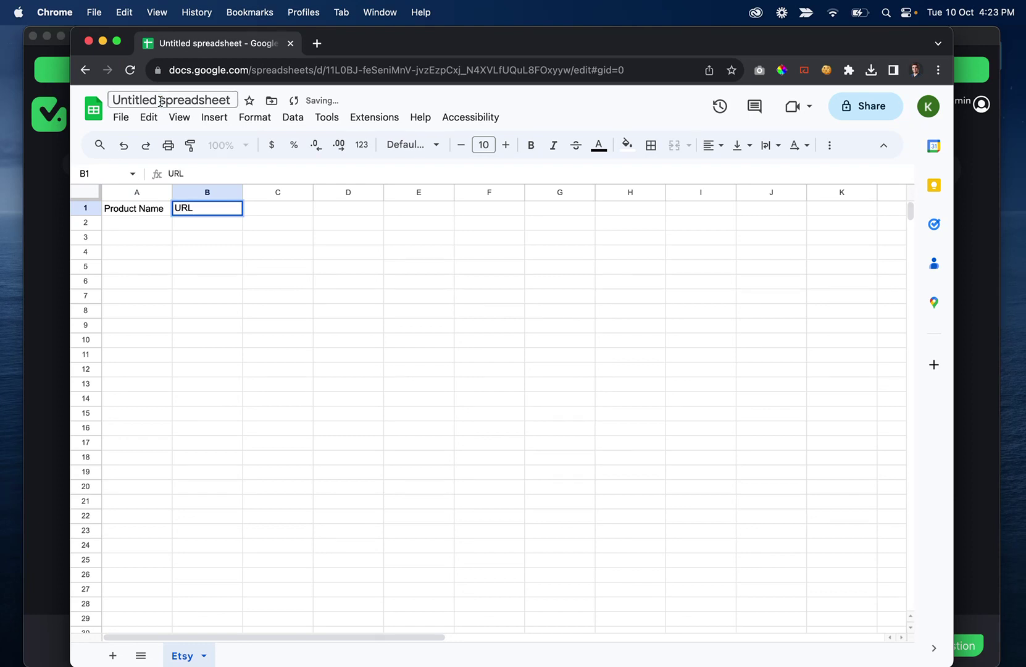
pyautogui.write('etsy export')
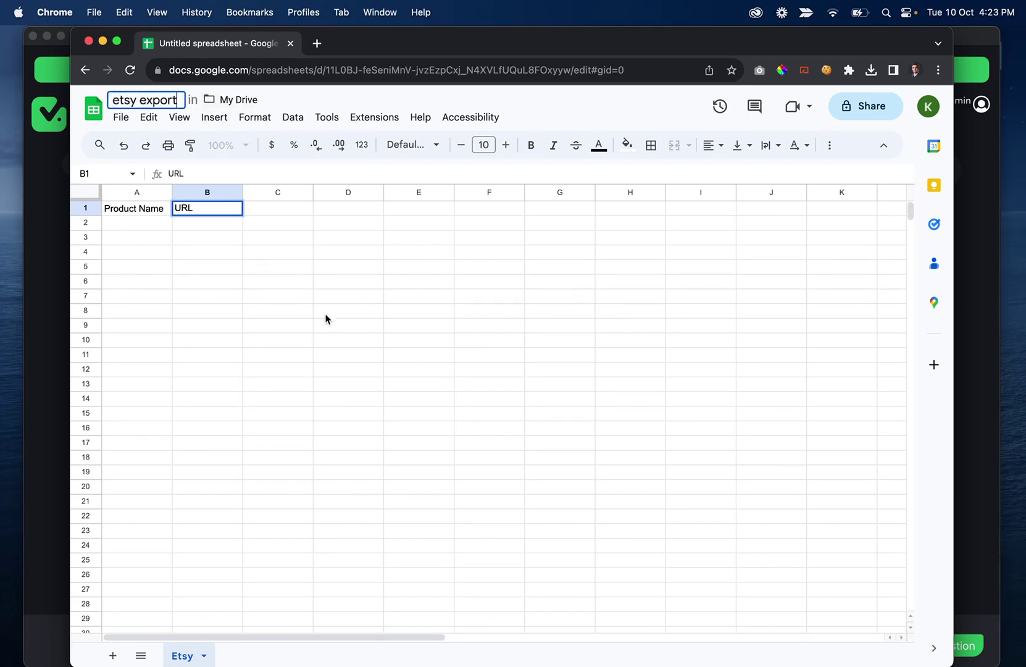
pyautogui.click(326, 314)
# Share the sheet as Editor with TaskMagic's automation account and copy its web address
pyautogui.click(893, 111)
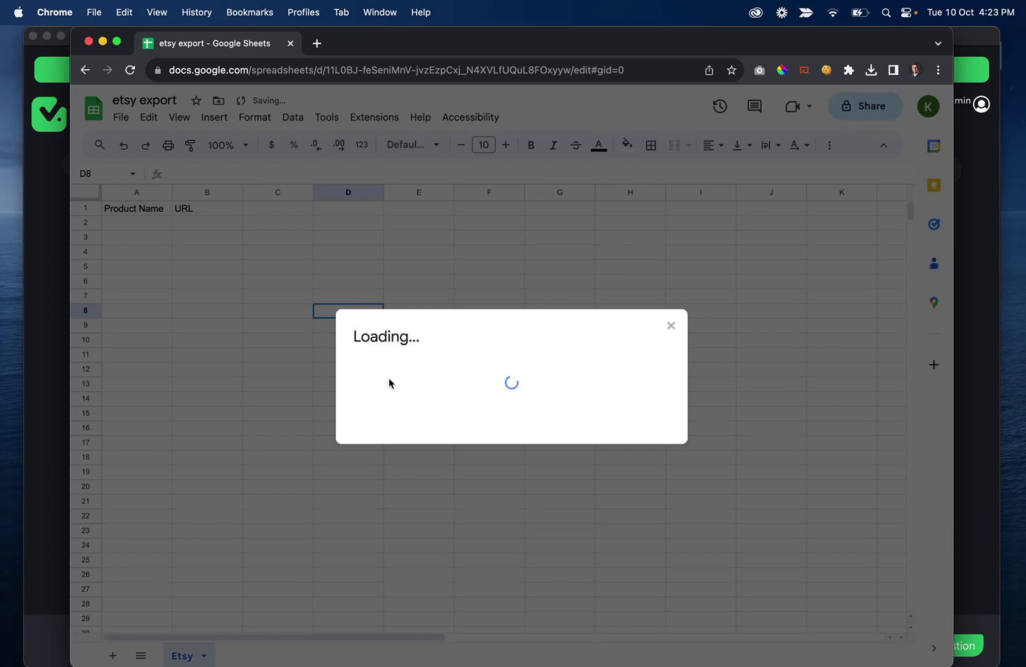
pyautogui.click(426, 303)
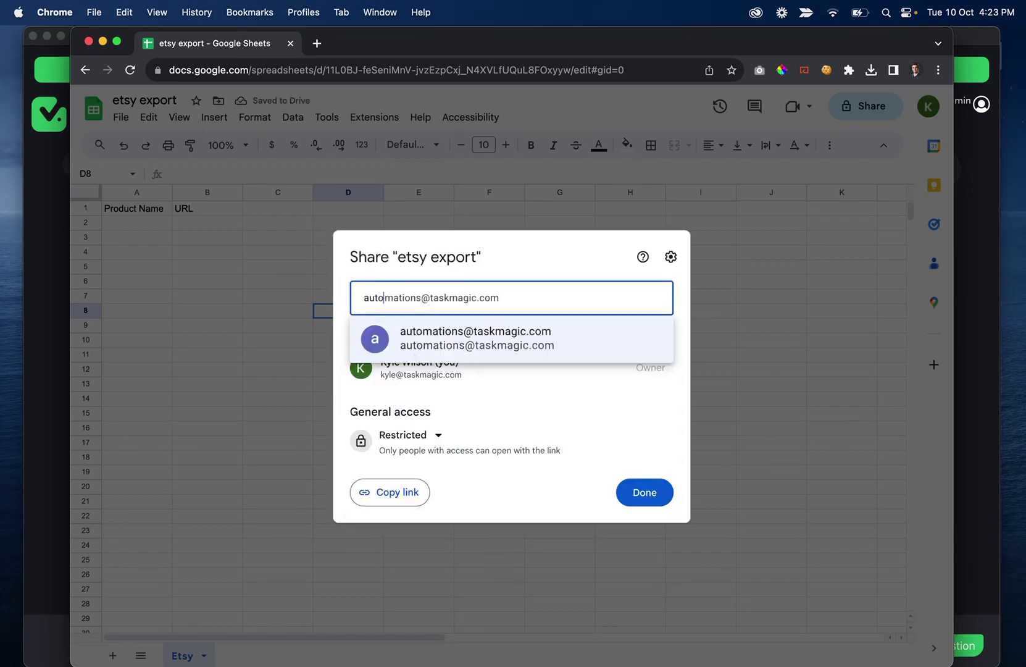
pyautogui.click(438, 351)
pyautogui.click(645, 486)
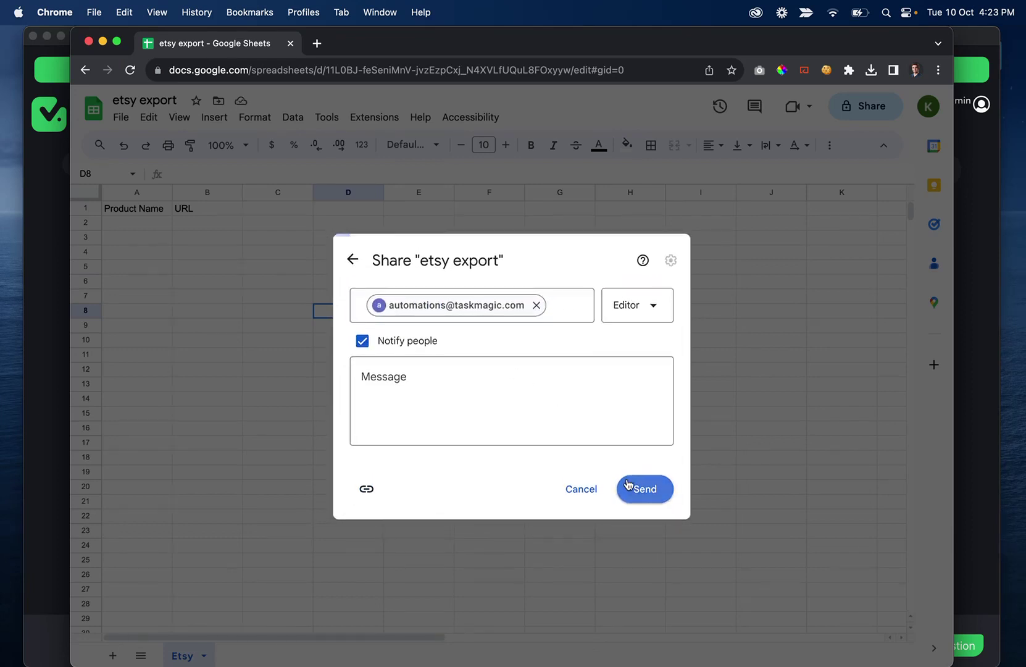
pyautogui.click(325, 71)
pyautogui.press('super+c')
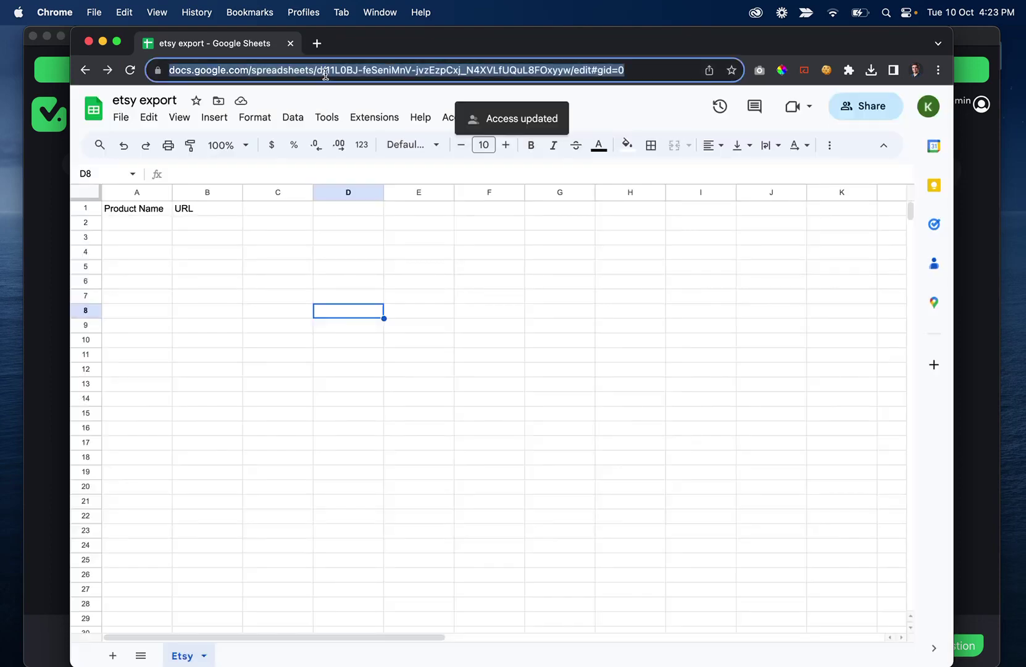
pyautogui.click(55, 436)
# Connect Send to Google Sheets to the etsy export URL's Etsy worksheet, mapping steps 4 and 5 to Product Name and URL
pyautogui.scroll(-3, 493, 409)
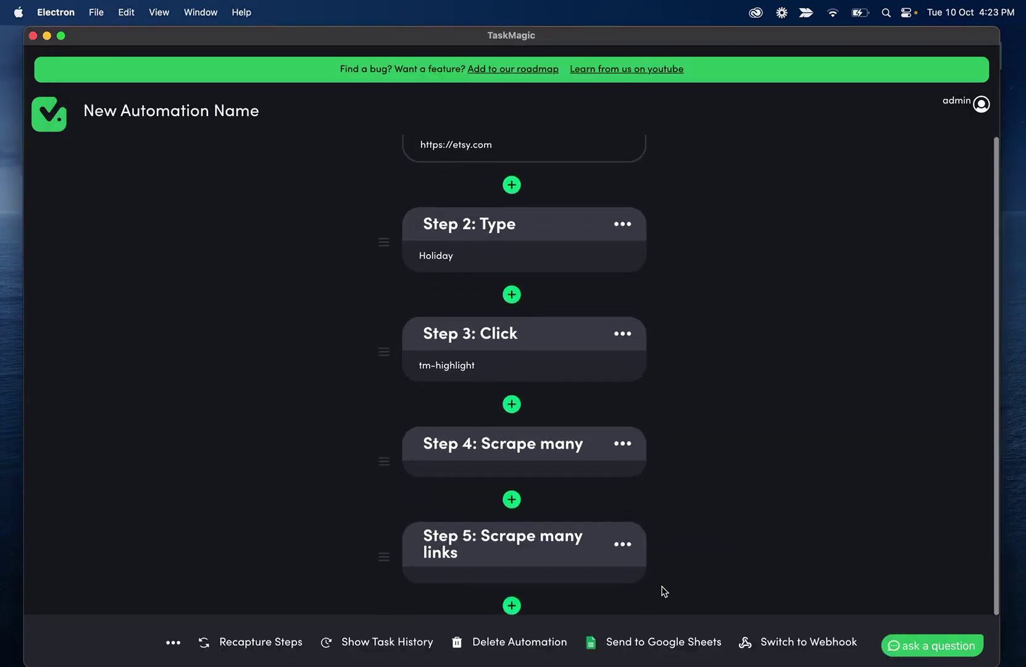
pyautogui.click(660, 643)
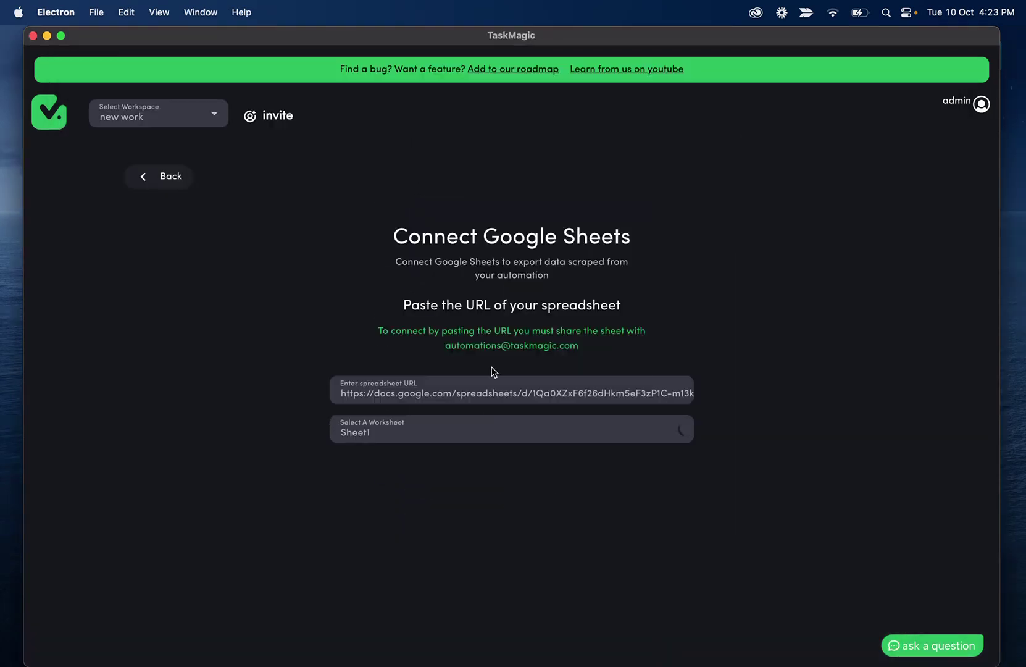
pyautogui.click(433, 393)
pyautogui.press('super+a')
pyautogui.press('super+v')
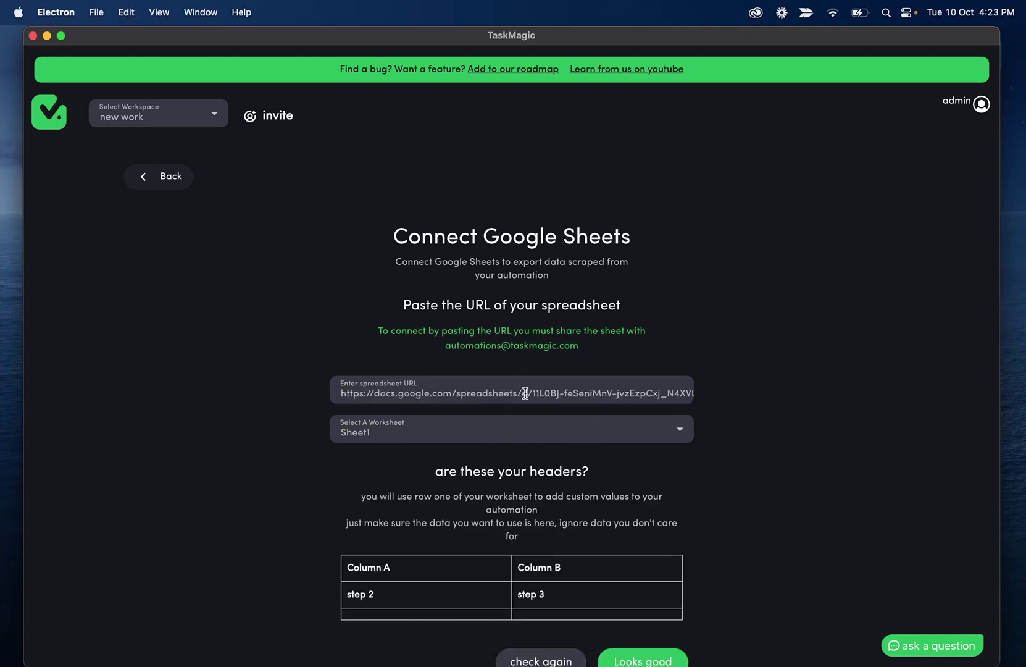
pyautogui.press('super+a')
pyautogui.press('super+v')
pyautogui.click(527, 435)
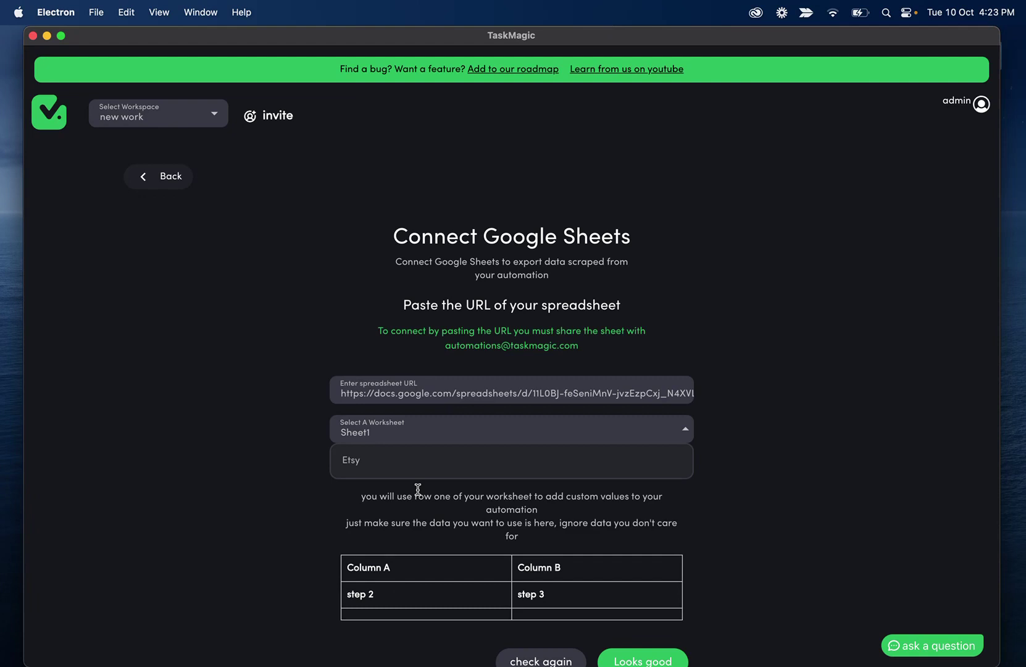
pyautogui.click(419, 468)
pyautogui.scroll(-1, 372, 482)
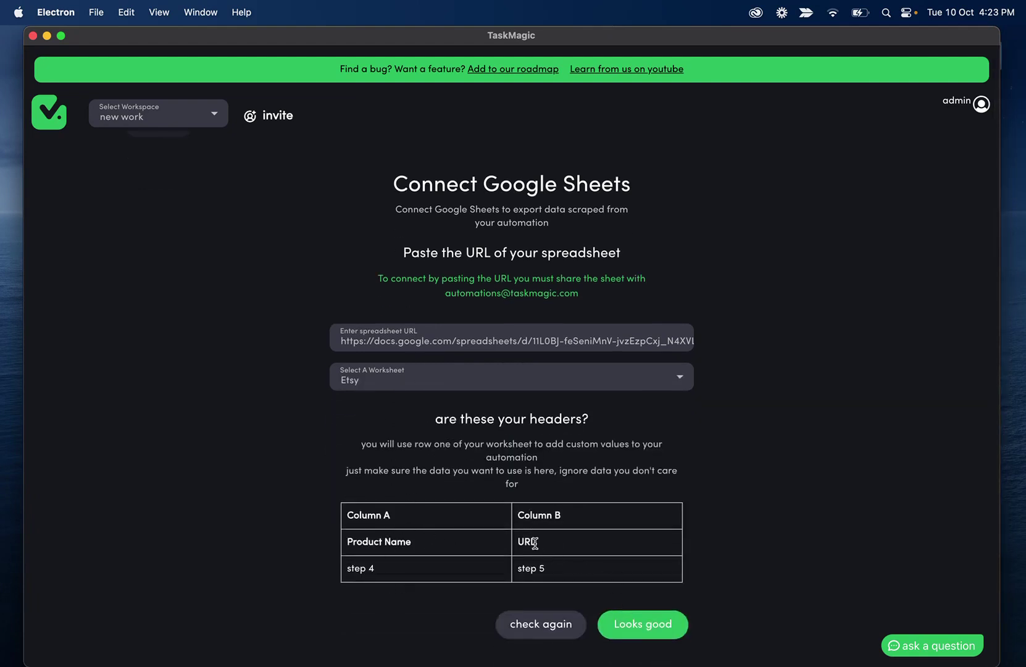
pyautogui.click(658, 625)
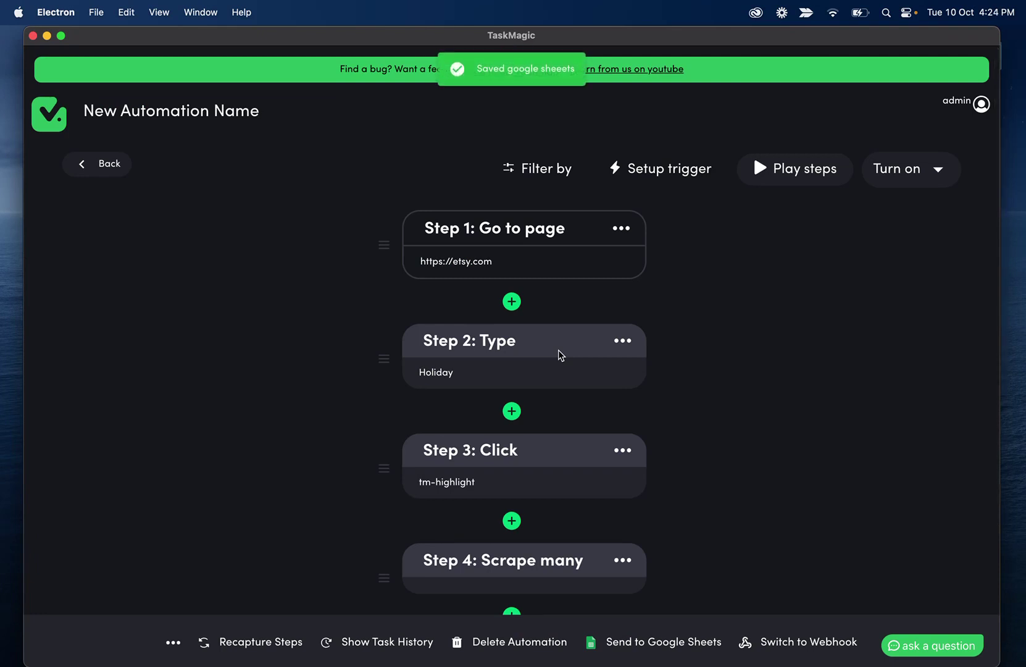
# Play the automation, then confirm in the run log that steps 1–5 succeed with 64 results each
pyautogui.click(779, 179)
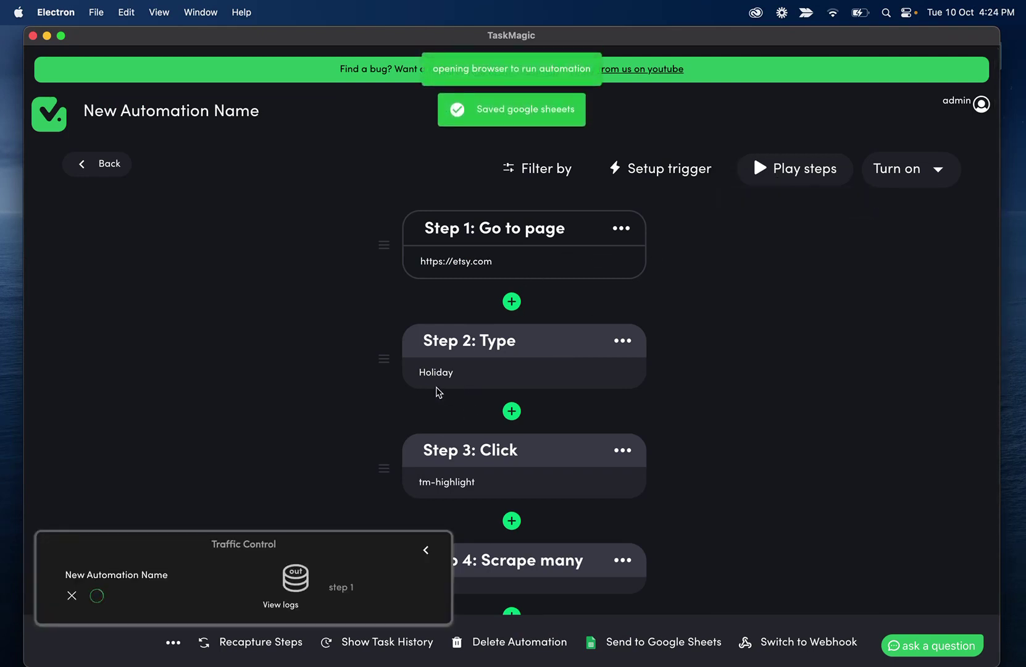
pyautogui.scroll(-5, 439, 392)
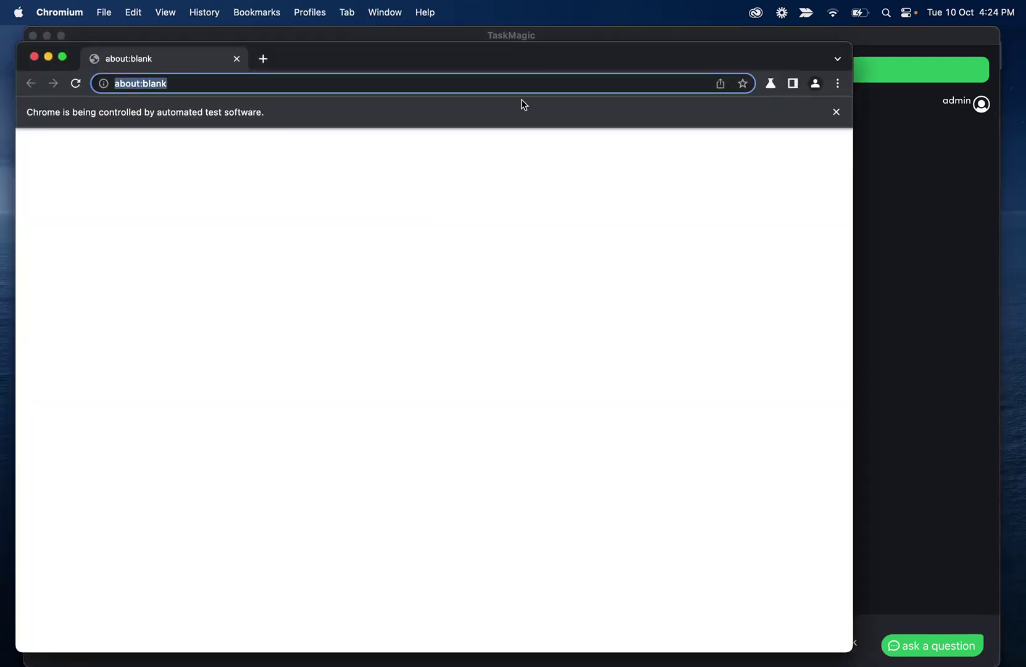
pyautogui.moveTo(490, 56); pyautogui.dragTo(520, 35)
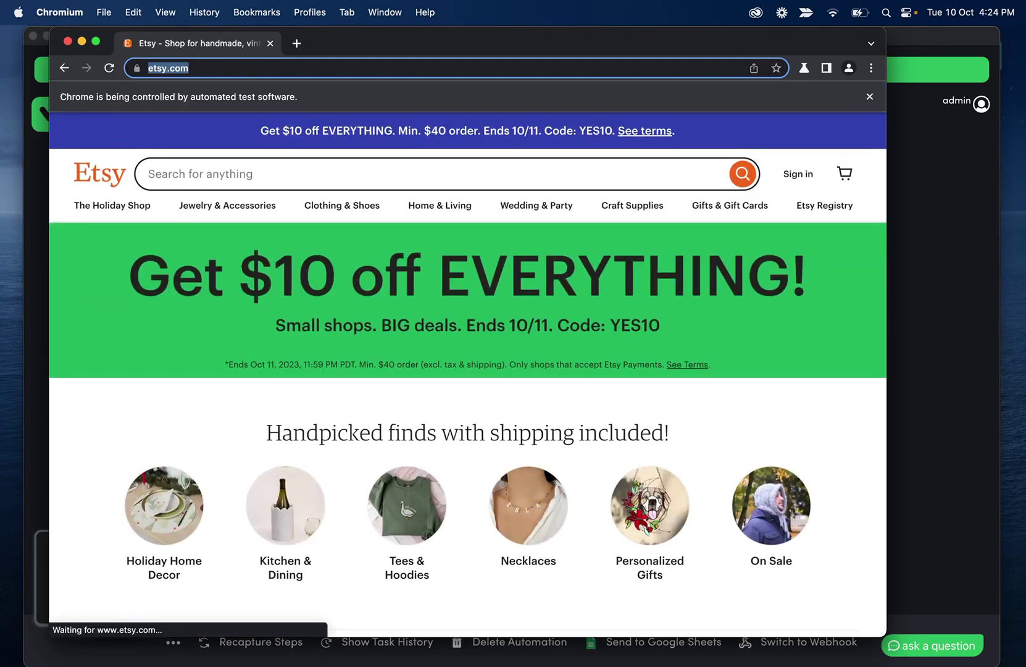
pyautogui.moveTo(529, 664)
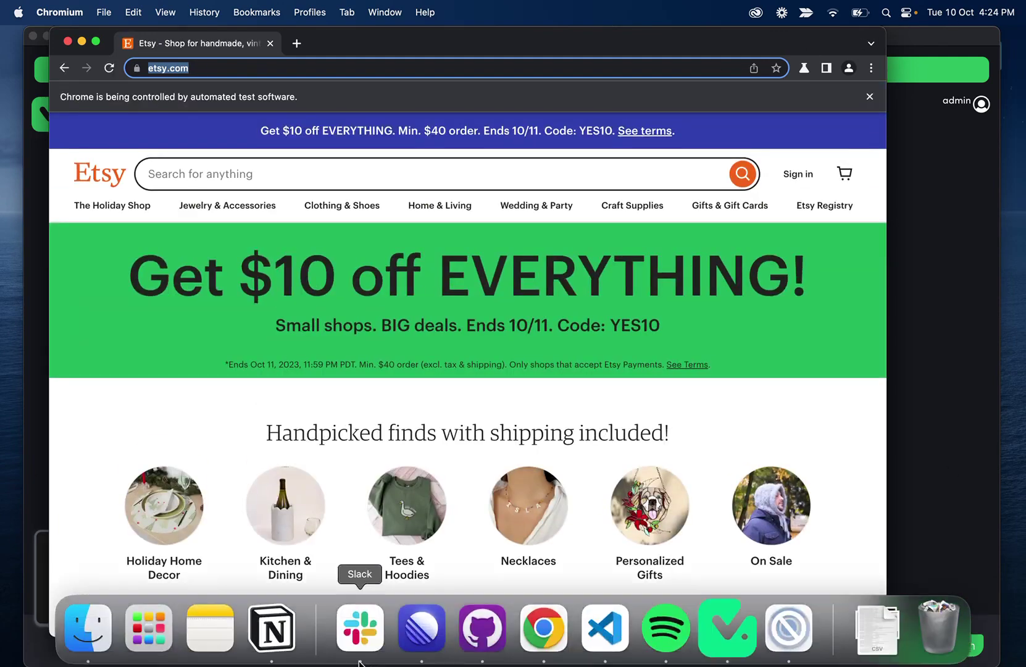
pyautogui.click(546, 626)
pyautogui.moveTo(454, 50); pyautogui.dragTo(518, 28)
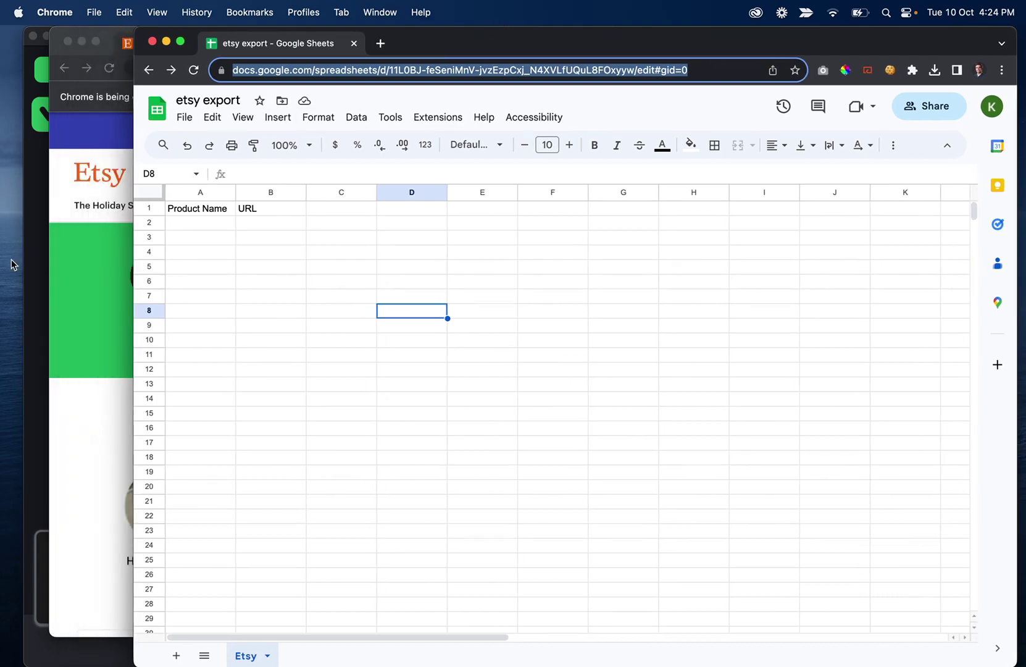
pyautogui.click(92, 226)
pyautogui.write('Holiday')
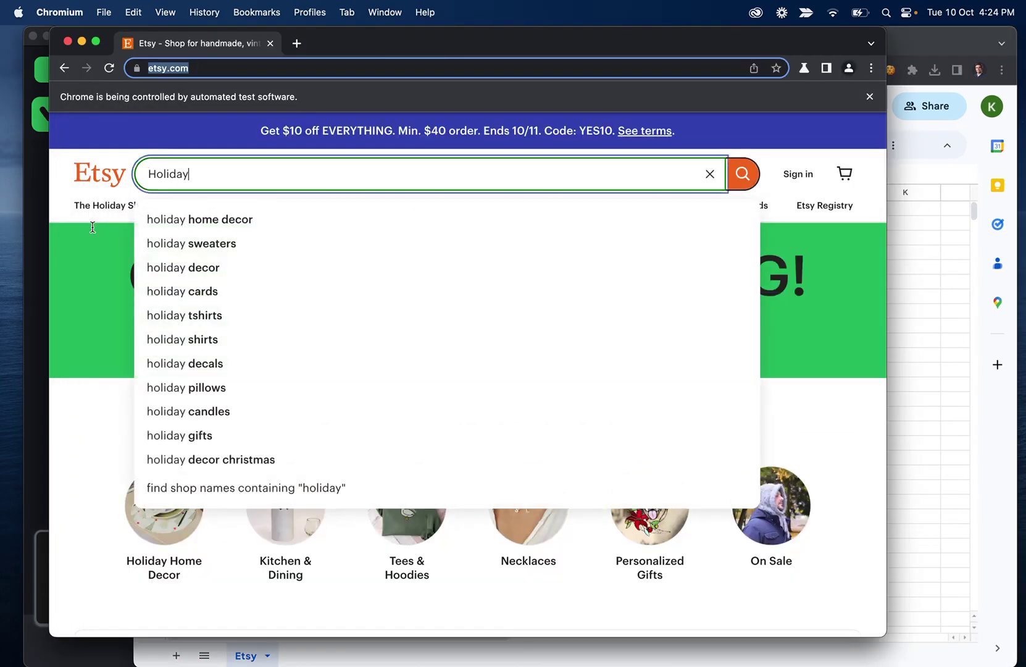
pyautogui.click(35, 336)
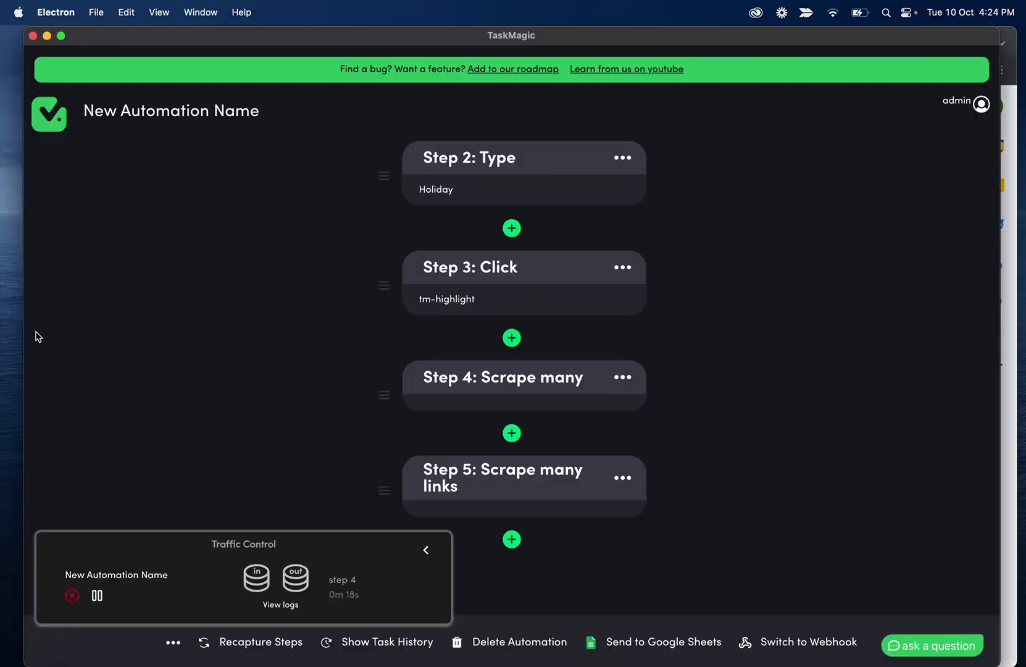
pyautogui.click(283, 602)
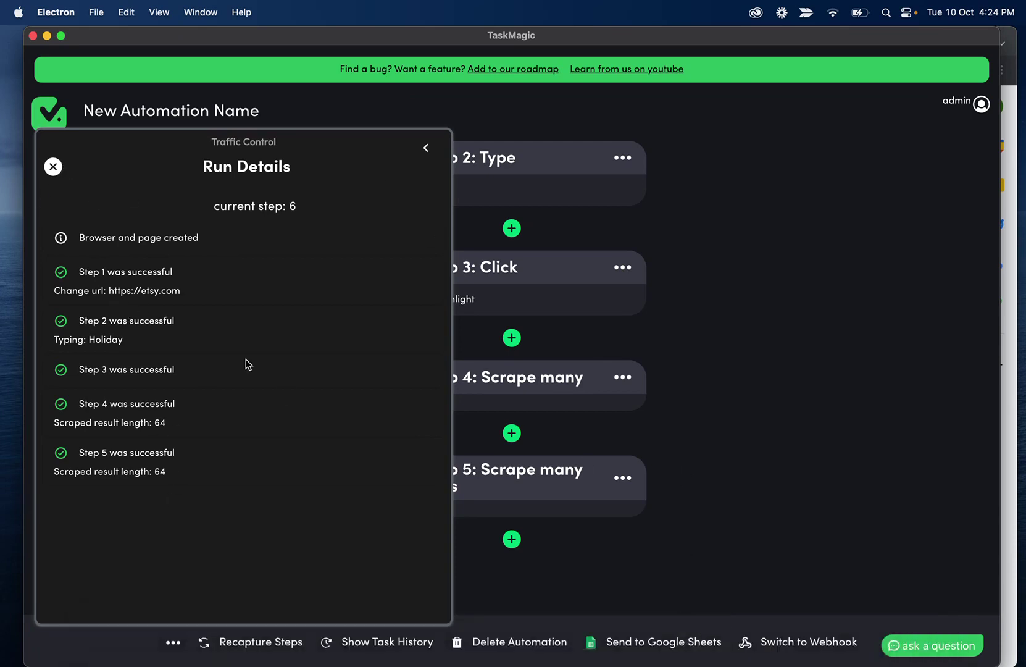
pyautogui.click(54, 167)
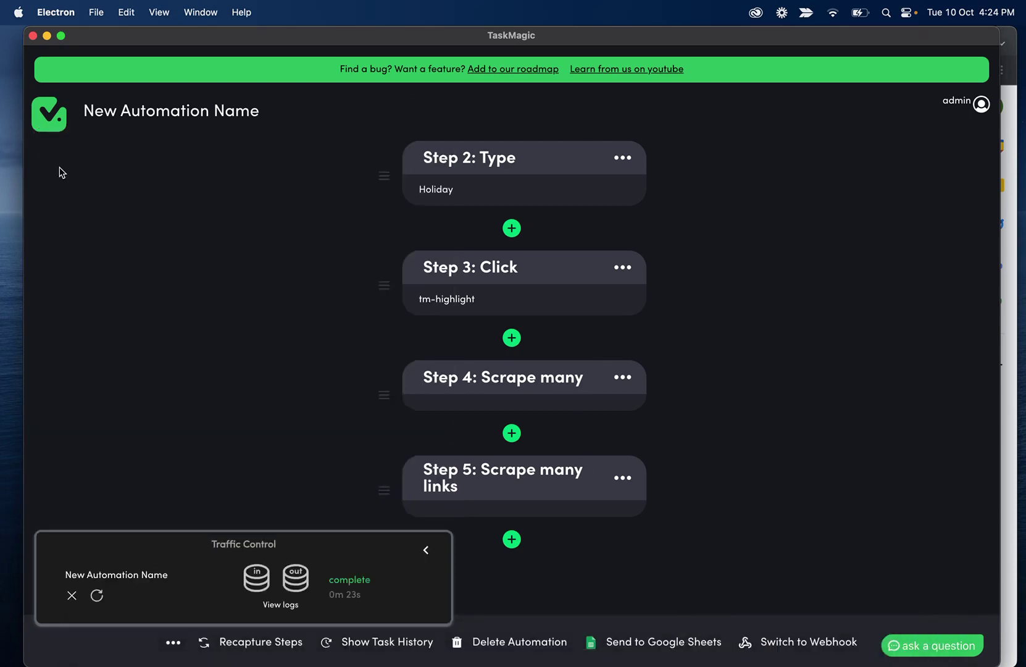
pyautogui.click(576, 636)
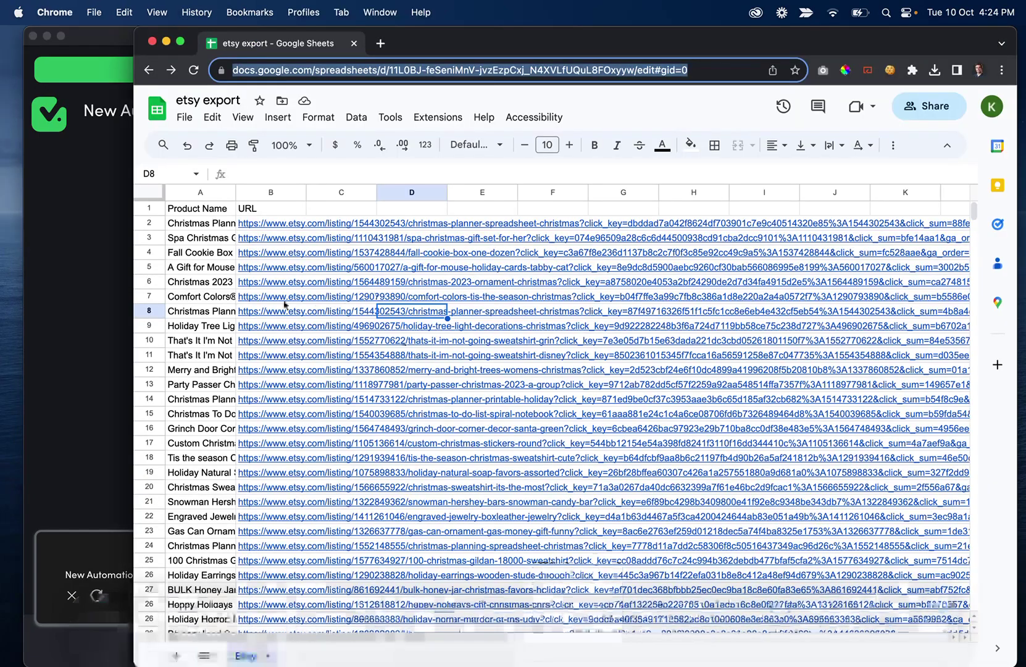
pyautogui.click(213, 223)
pyautogui.click(266, 224)
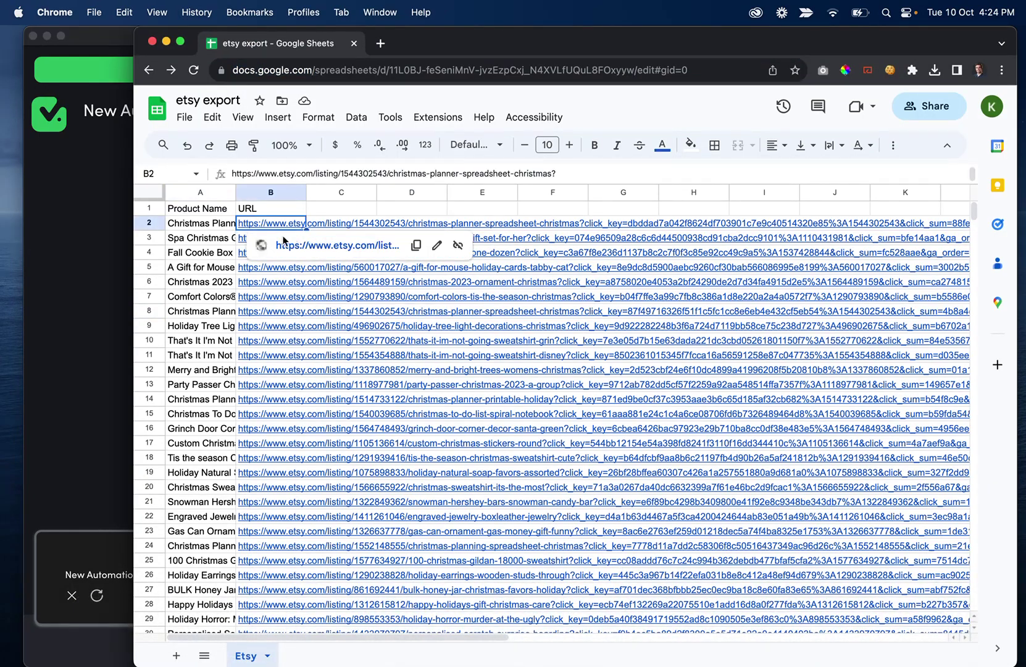
pyautogui.scroll(-5, 278, 385)
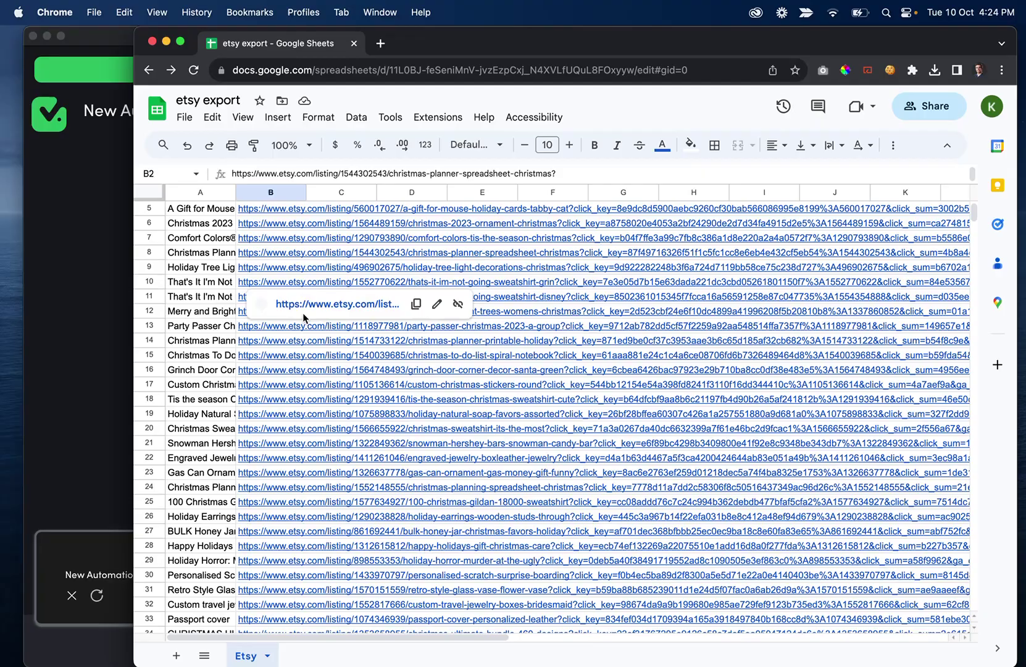
pyautogui.scroll(-20, 285, 464)
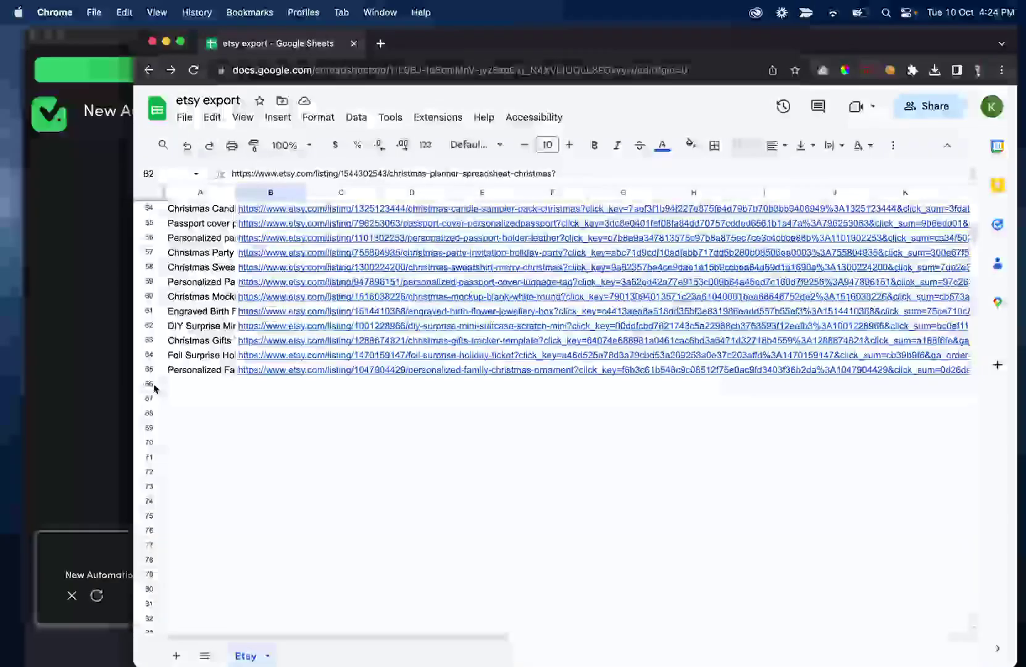
pyautogui.scroll(20, 292, 441)
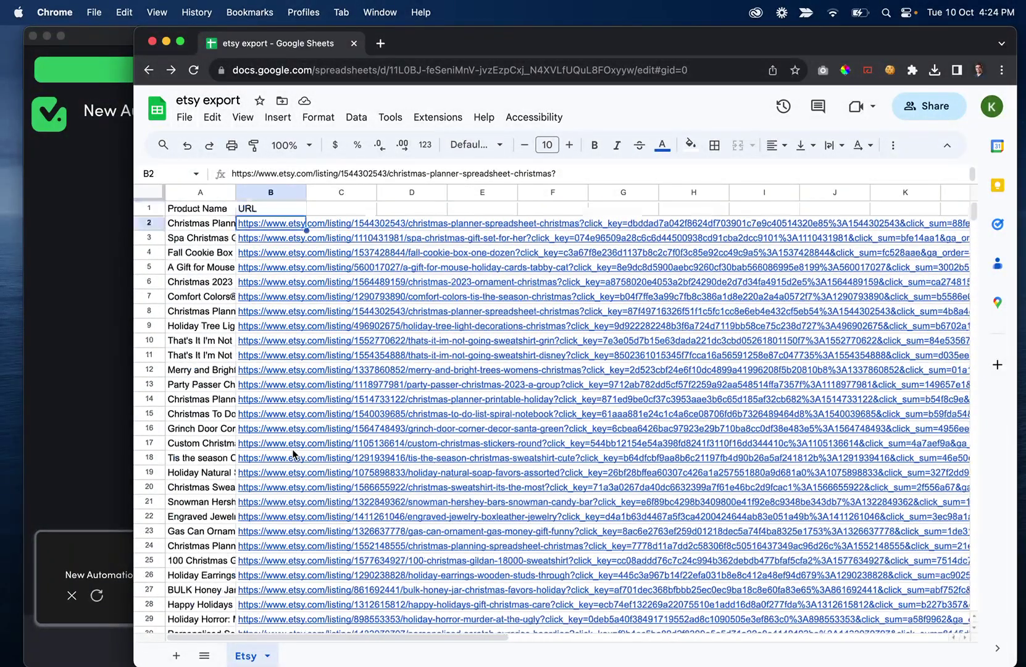
pyautogui.click(48, 338)
# Rename the automation to 'Etsy export'
pyautogui.click(271, 105)
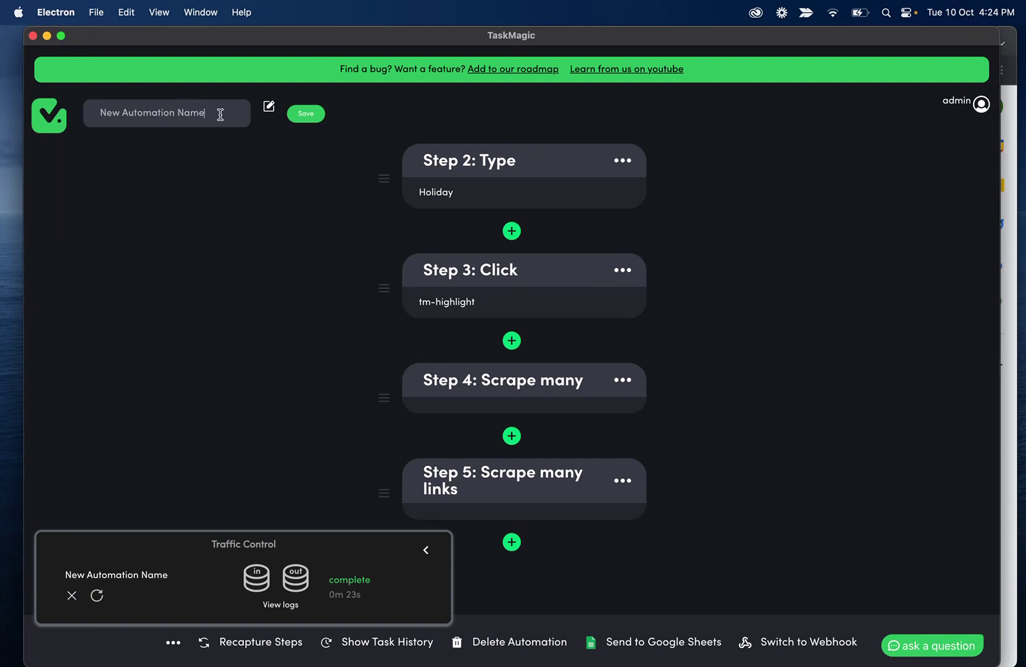
pyautogui.tripleClick(220, 114)
pyautogui.write('Etsy export')
pyautogui.click(303, 114)
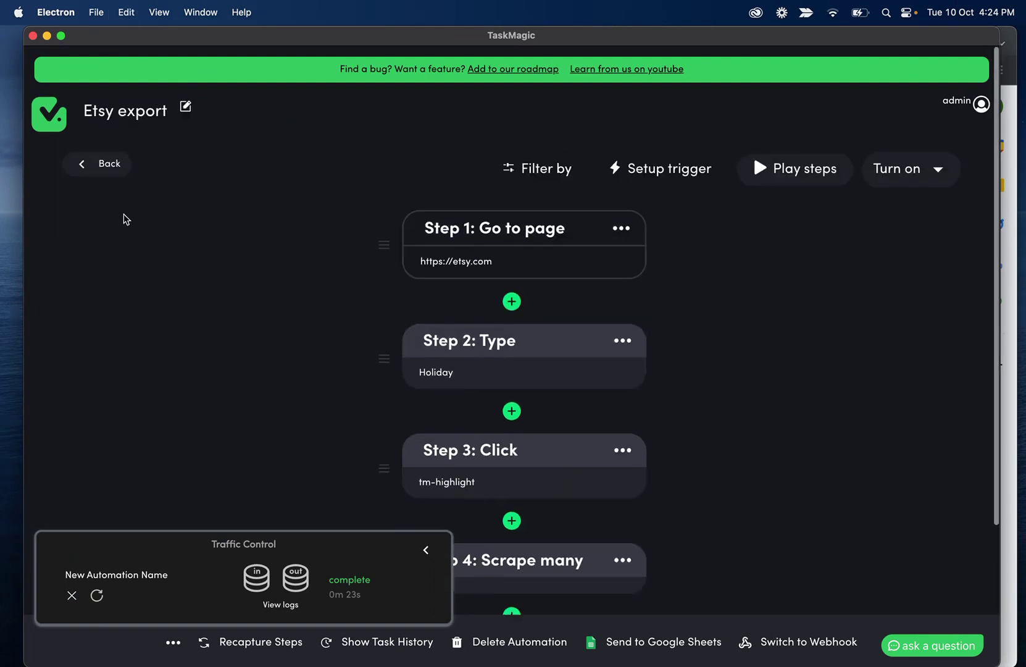
pyautogui.click(105, 171)
# Start a new automation with guided recording
pyautogui.click(71, 595)
pyautogui.click(867, 163)
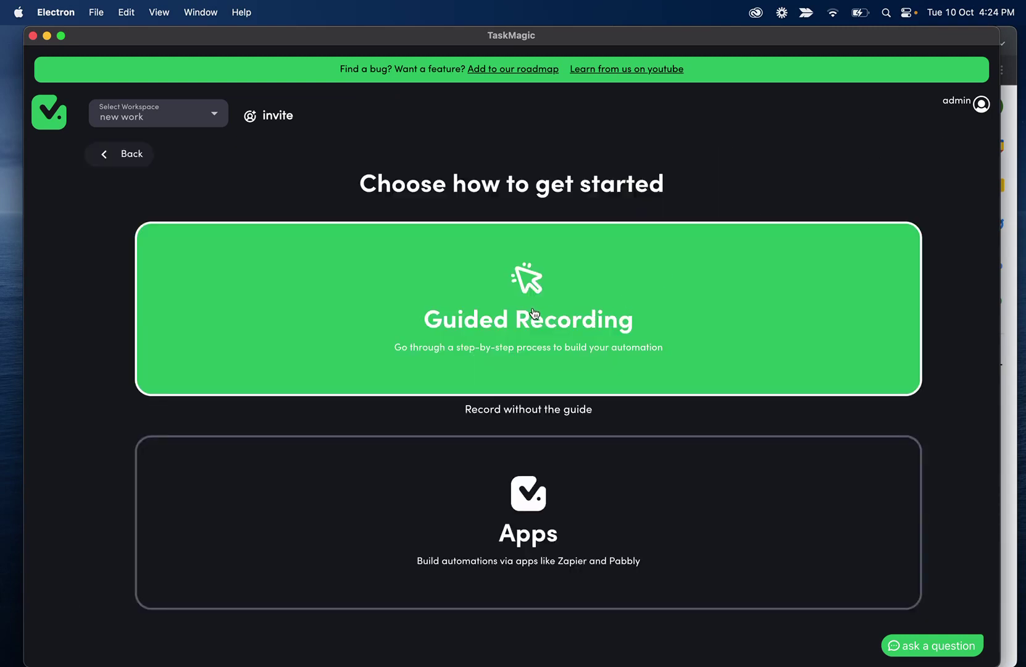
pyautogui.click(535, 313)
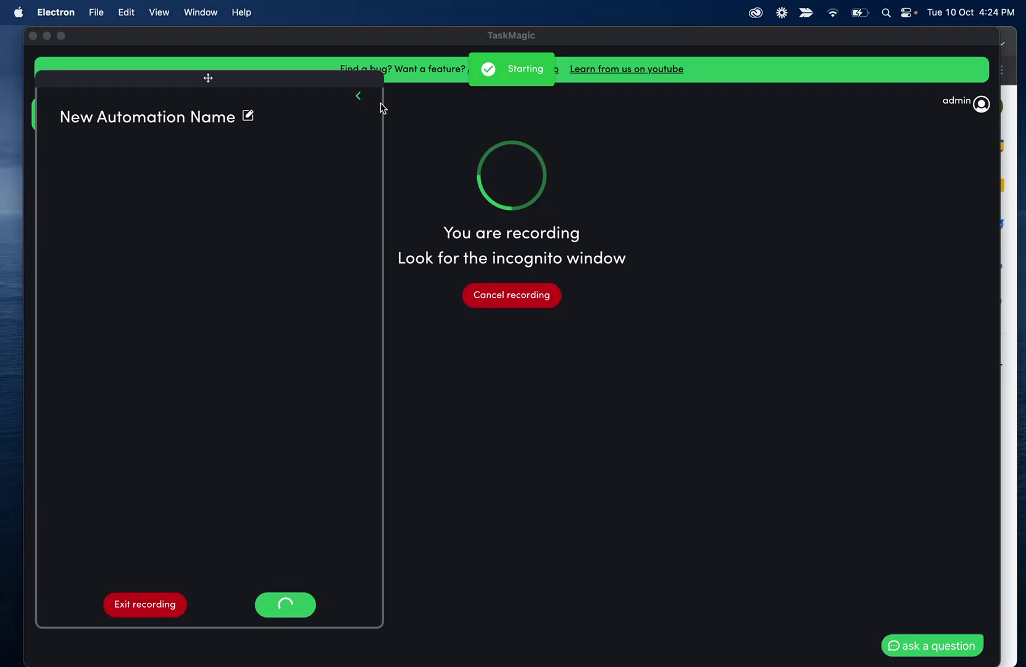
# Open the first product URL from B2 in a new tab, then return to the spreadsheet
pyautogui.click(358, 97)
pyautogui.press('super+Tab')
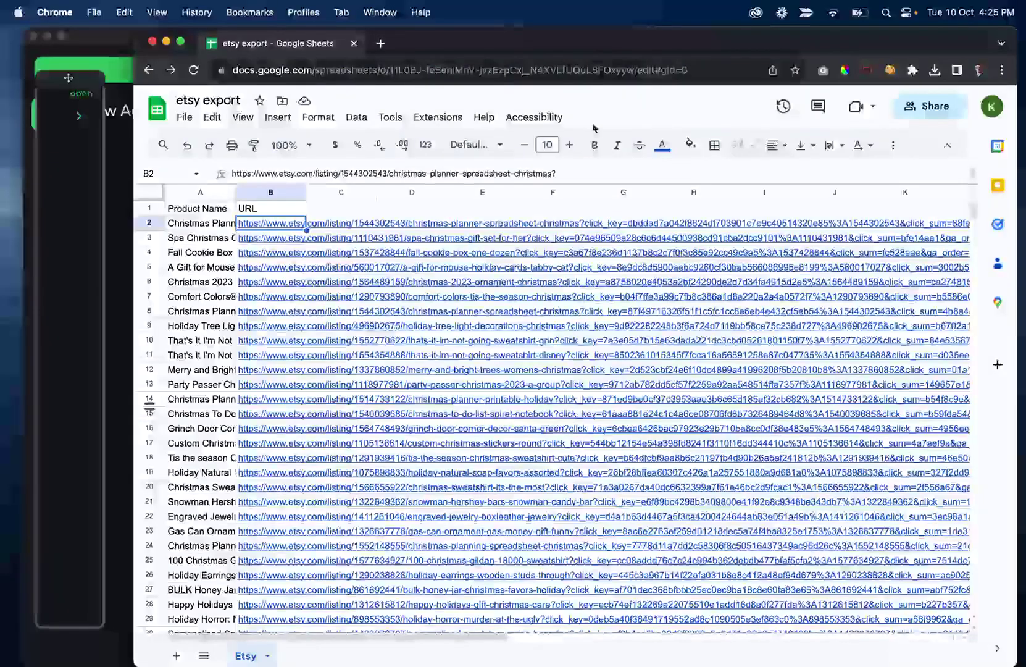
pyautogui.click(380, 44)
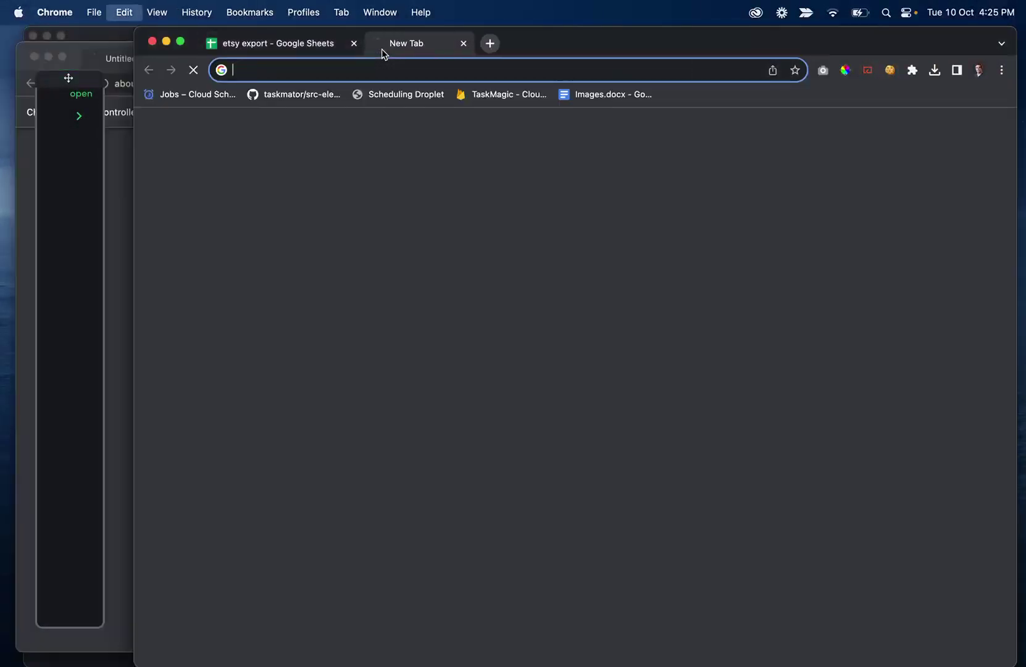
pyautogui.press('super+v')
pyautogui.press('Return')
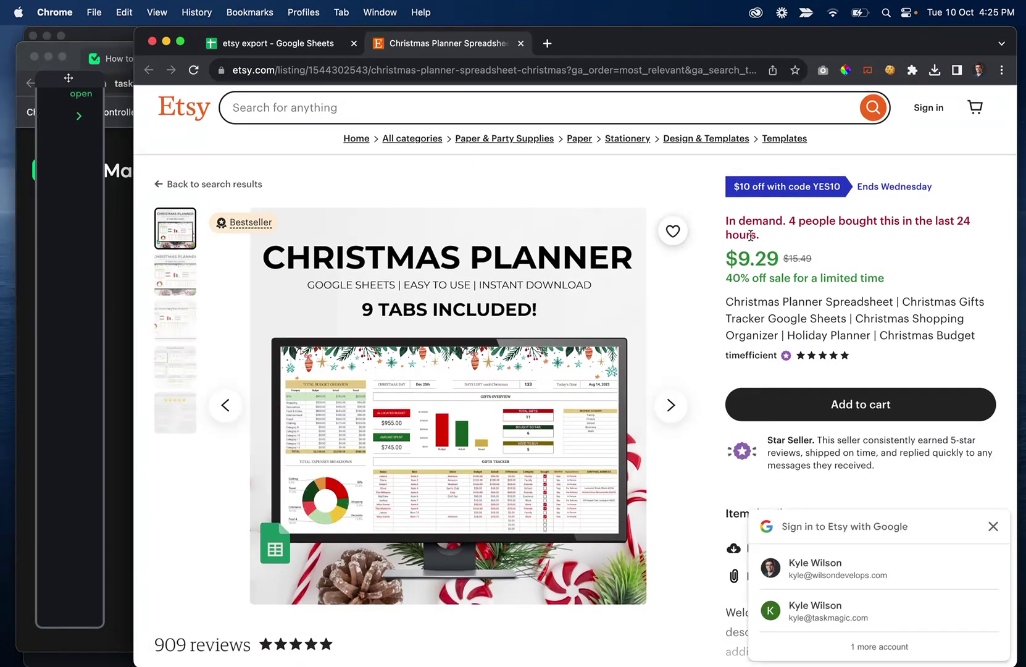
pyautogui.moveTo(761, 236); pyautogui.dragTo(761, 234)
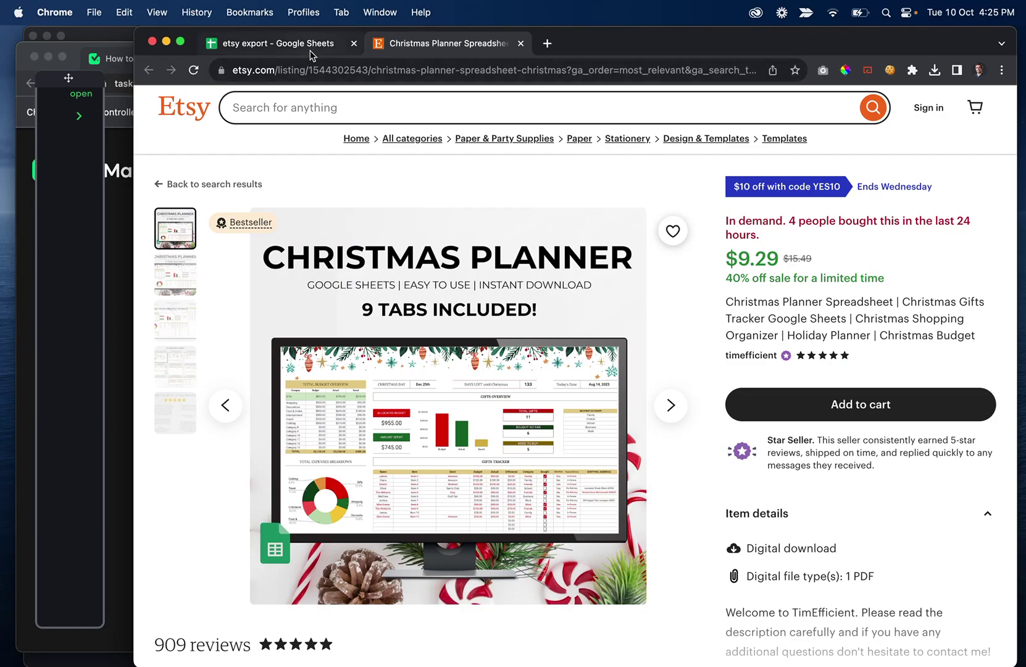
pyautogui.click(278, 43)
# Add a new sheet tab named 'Product Details'
pyautogui.scroll(-3, 412, 326)
pyautogui.scroll(3, 413, 326)
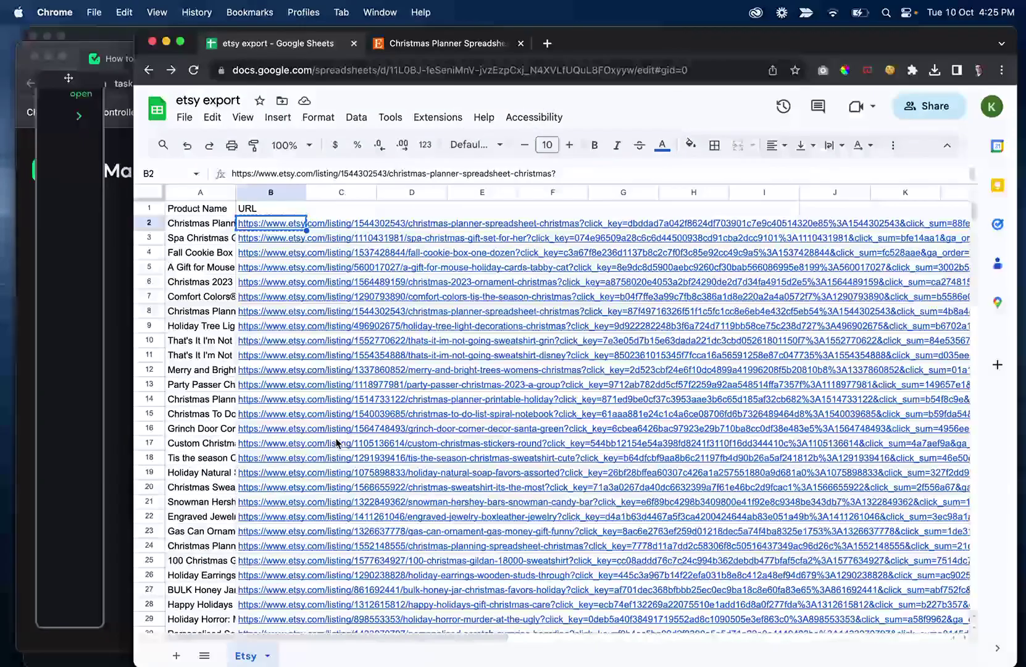
pyautogui.click(176, 656)
pyautogui.doubleClick(315, 654)
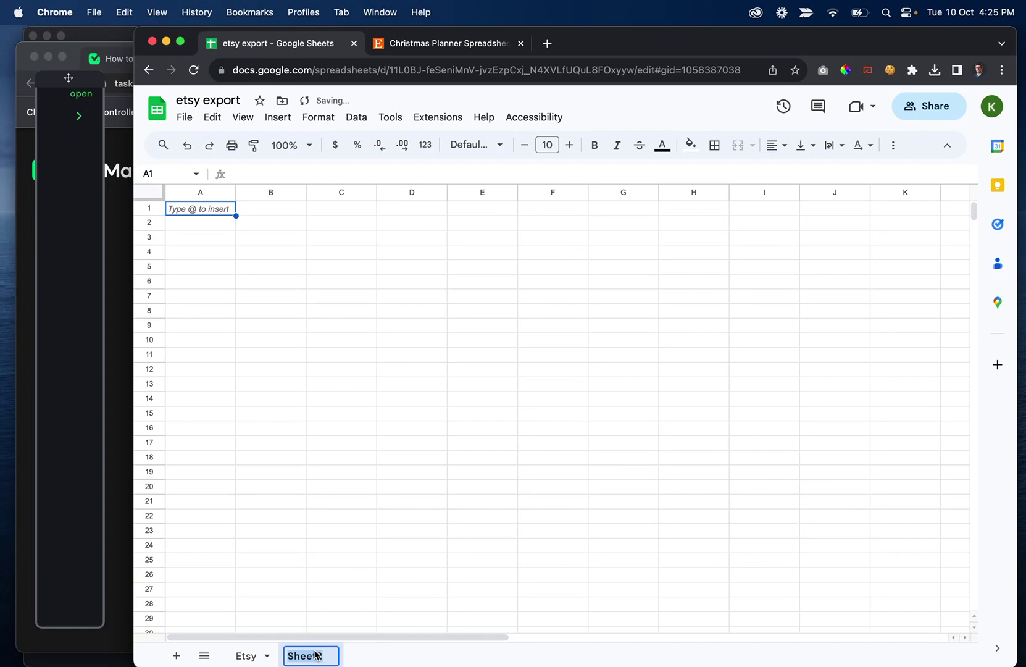
pyautogui.write('Product Deta')
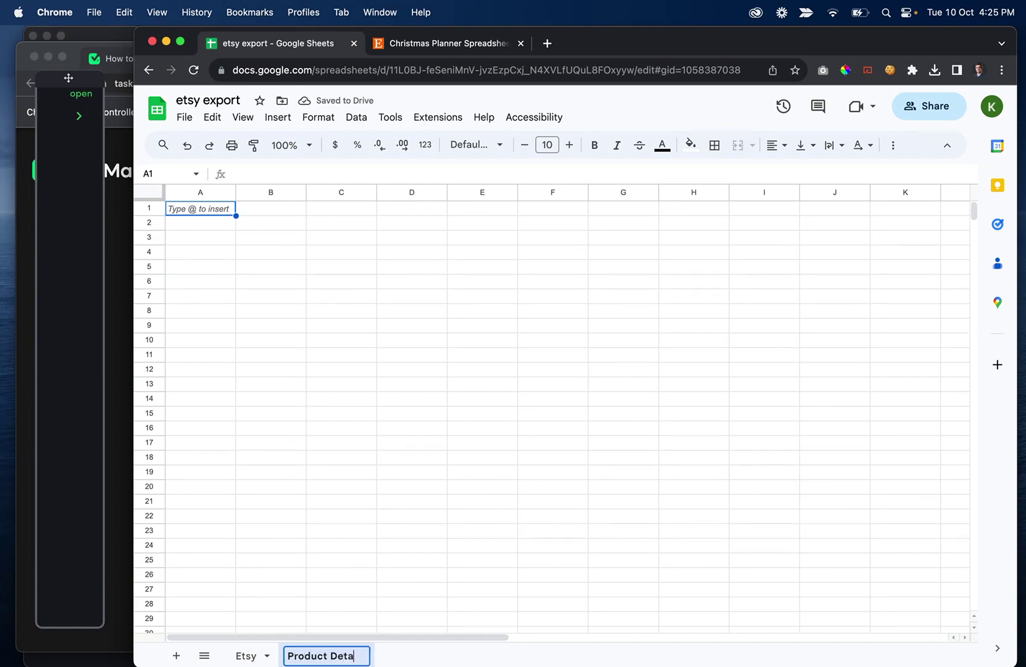
pyautogui.write('ils')
# Enter headers Name, Price and Popularity in A1:C1
pyautogui.click(195, 214)
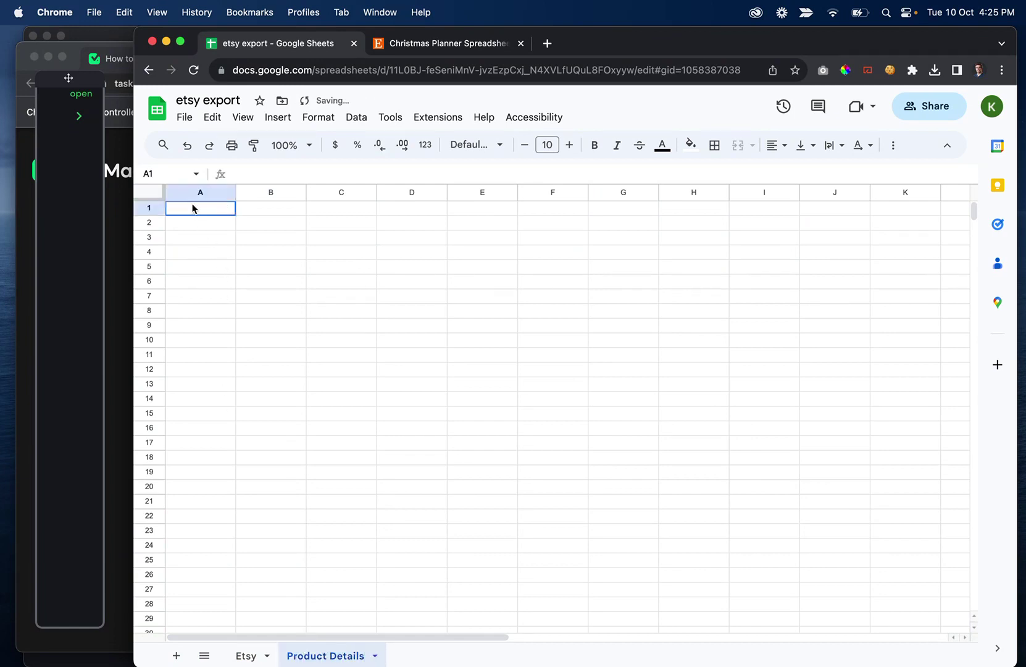
pyautogui.write('Name')
pyautogui.press('Tab')
pyautogui.write('Price')
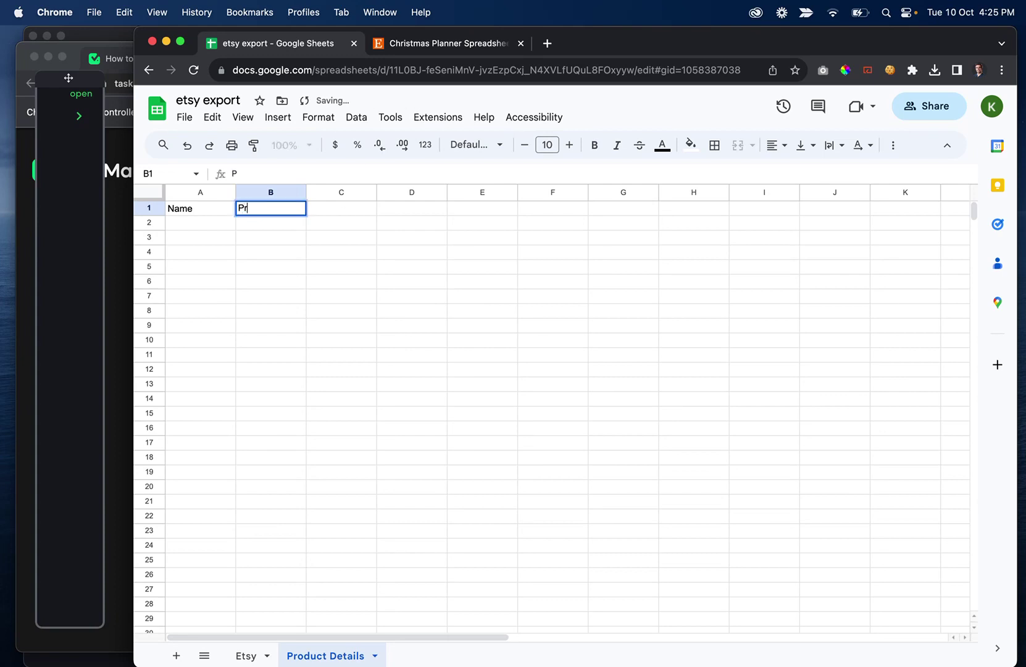
pyautogui.press('Tab')
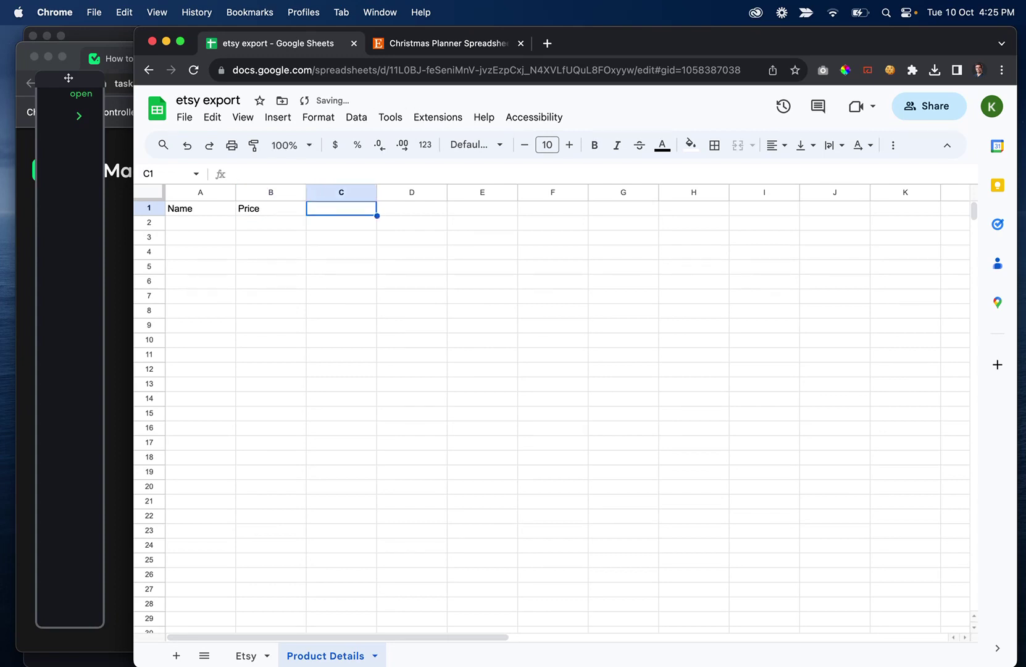
pyautogui.write('P')
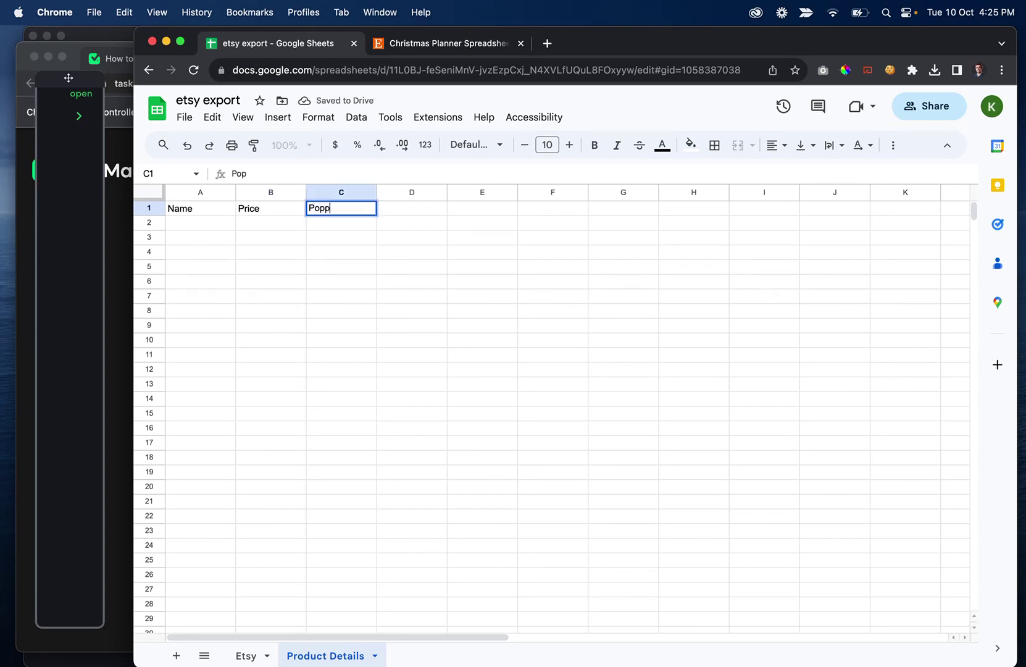
pyautogui.write('opulato')
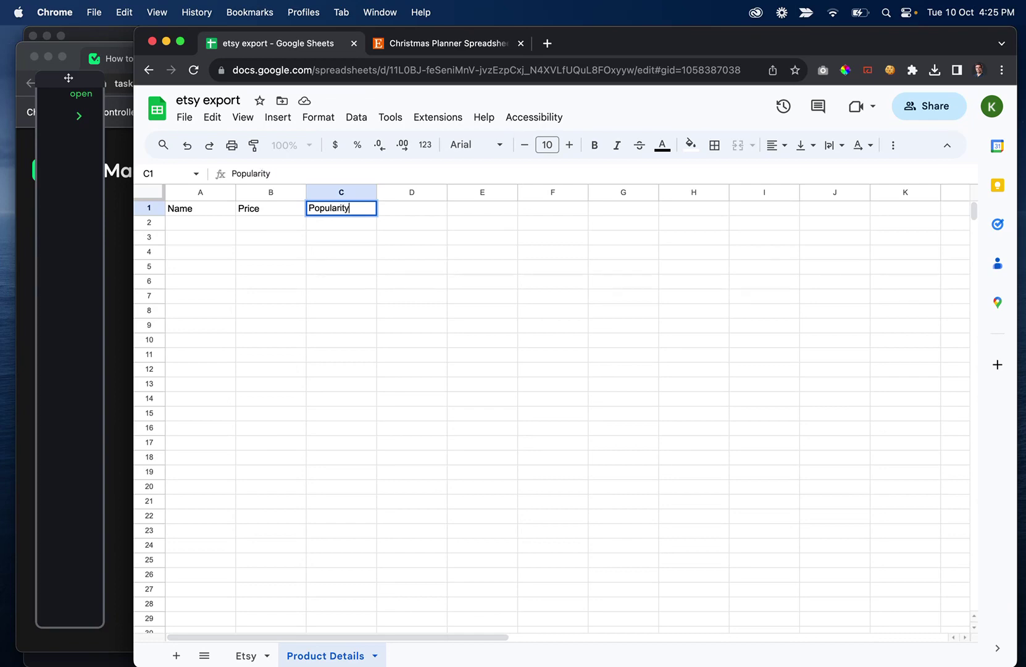
pyautogui.press('Return')
# Start a new TaskMagic automation recording and check the etsy export sheet of product URLs
pyautogui.click(460, 43)
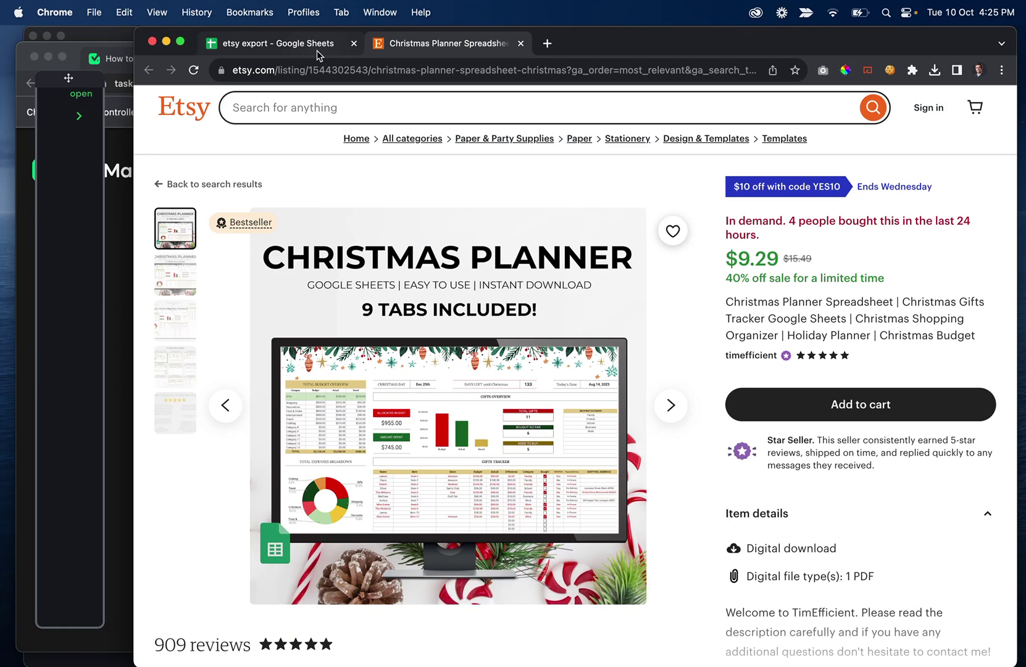
pyautogui.click(79, 115)
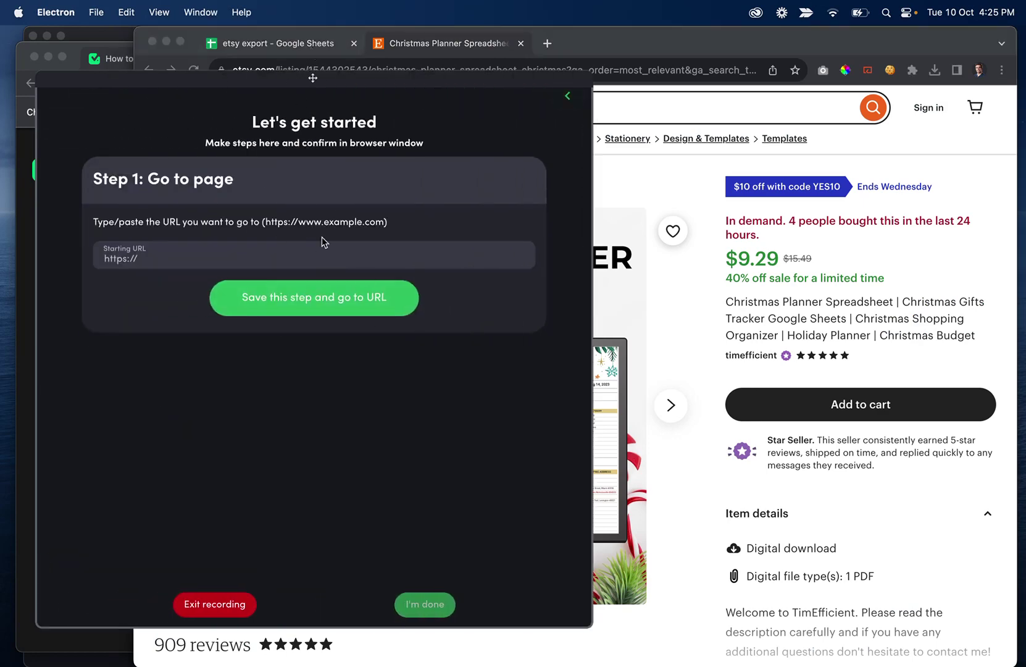
pyautogui.click(278, 43)
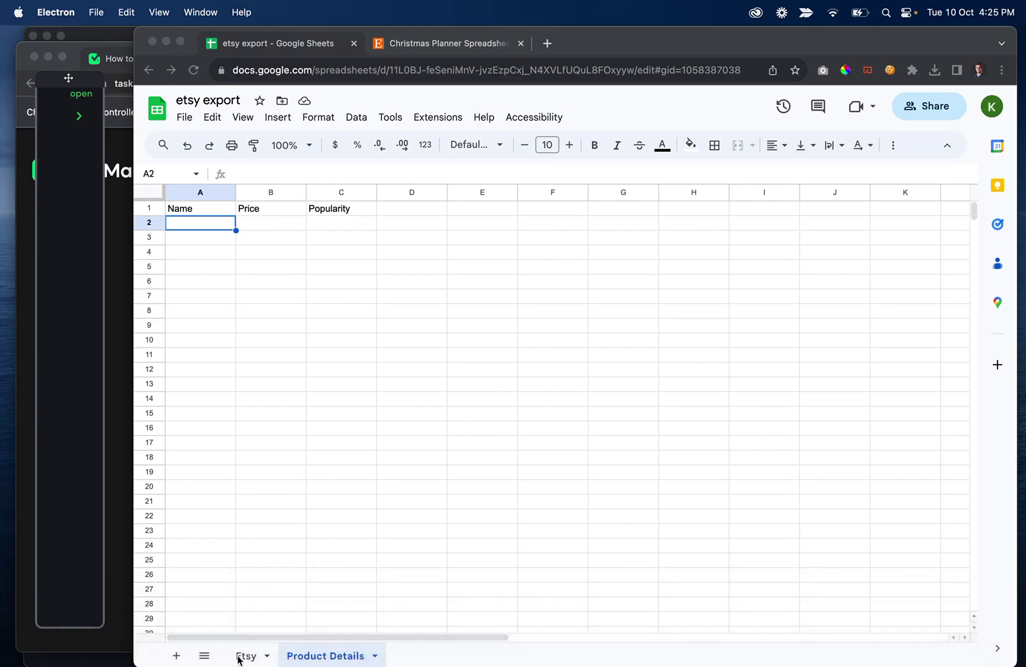
pyautogui.click(257, 644)
pyautogui.click(246, 655)
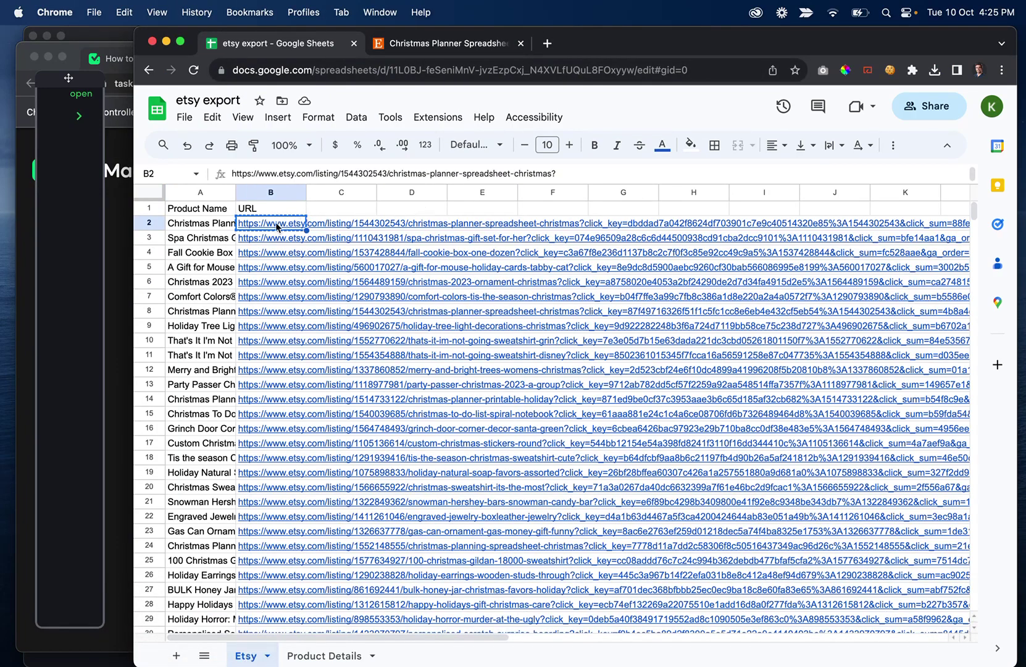
# Set Step 1 to go to the Christmas Planner Etsy listing URL and load it
pyautogui.click(435, 45)
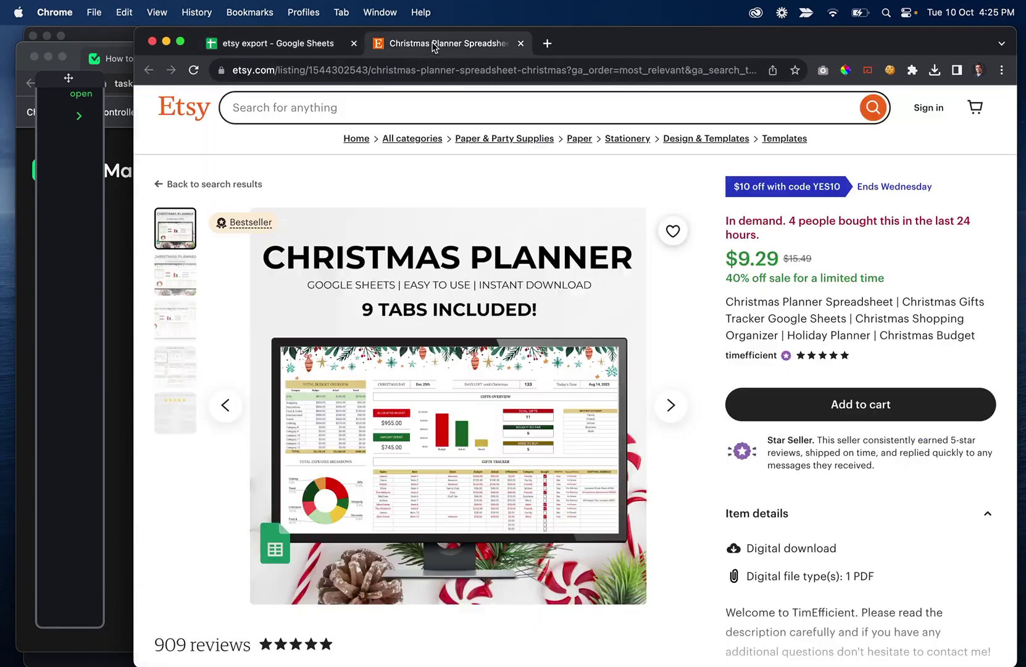
pyautogui.moveTo(769, 237); pyautogui.dragTo(727, 224)
pyautogui.click(769, 235)
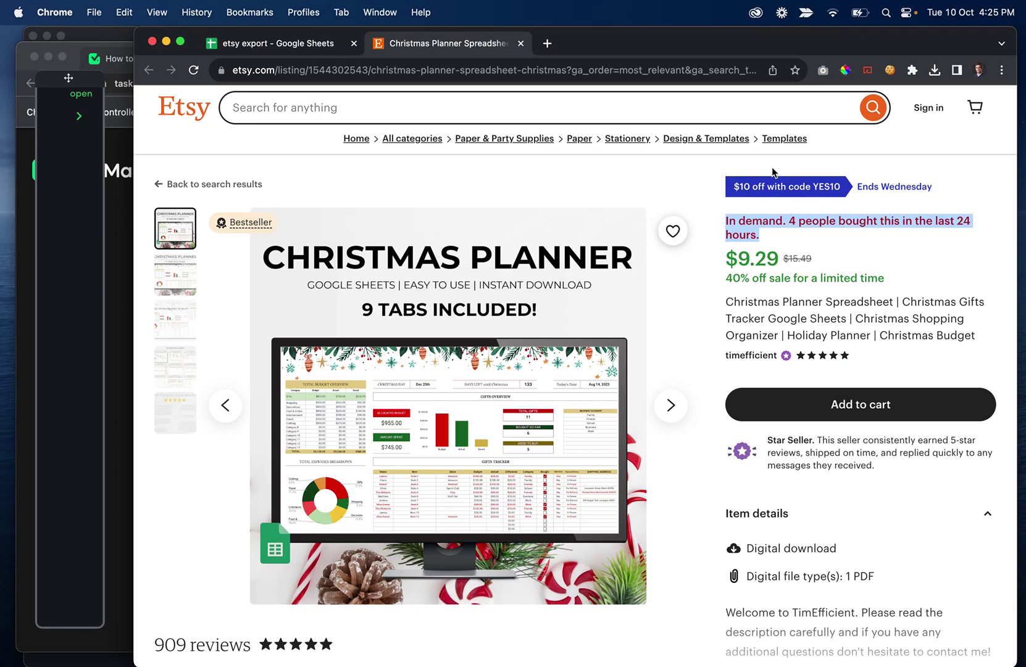
pyautogui.moveTo(765, 239); pyautogui.dragTo(741, 233)
pyautogui.click(740, 233)
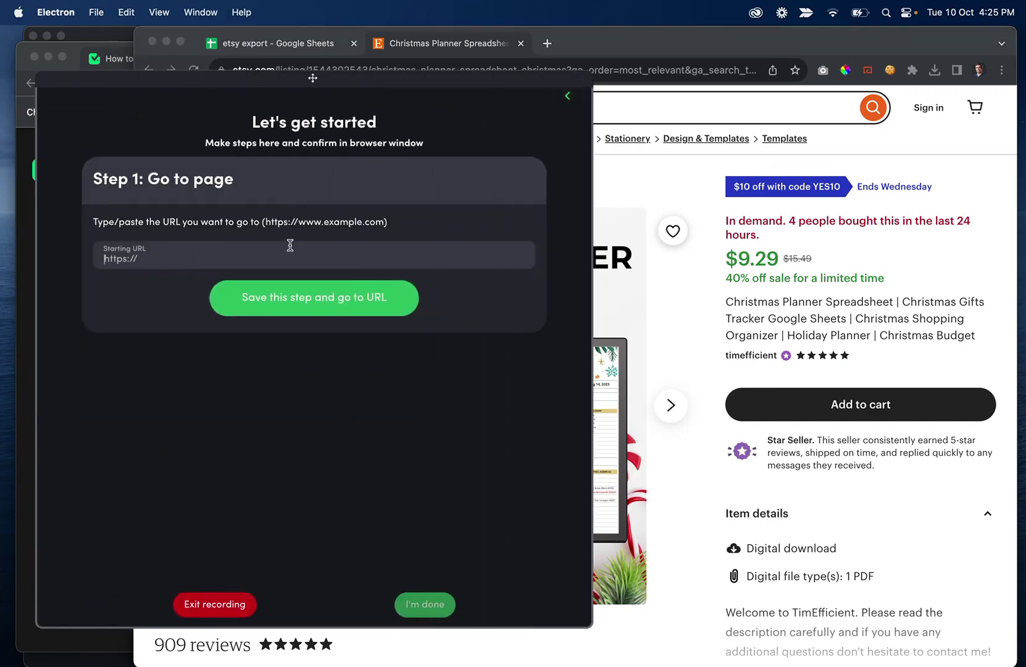
pyautogui.press('super+v')
pyautogui.click(287, 298)
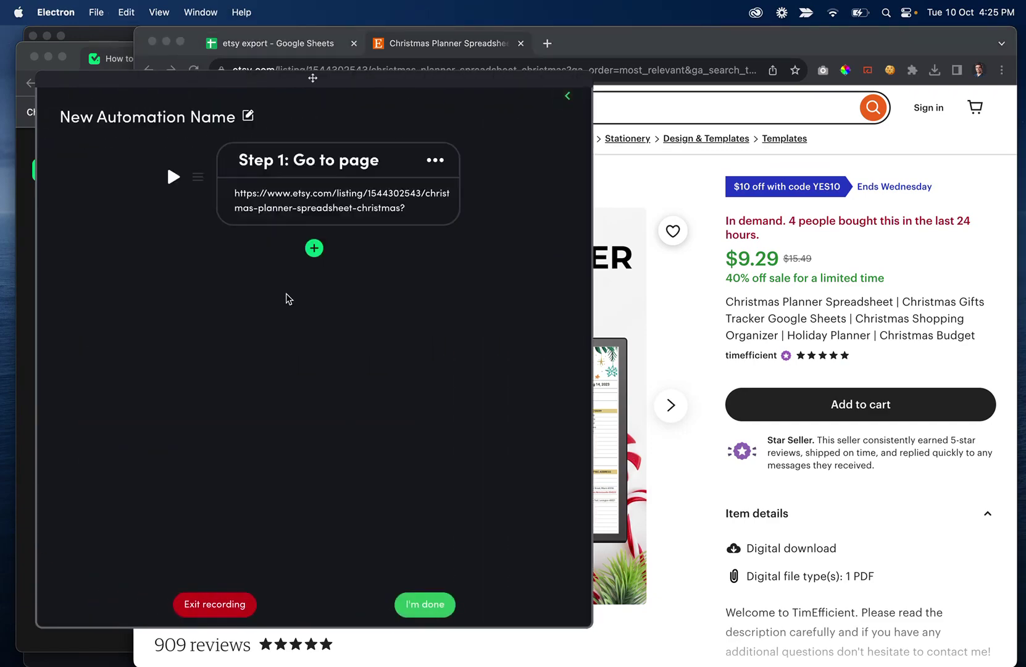
pyautogui.click(165, 41)
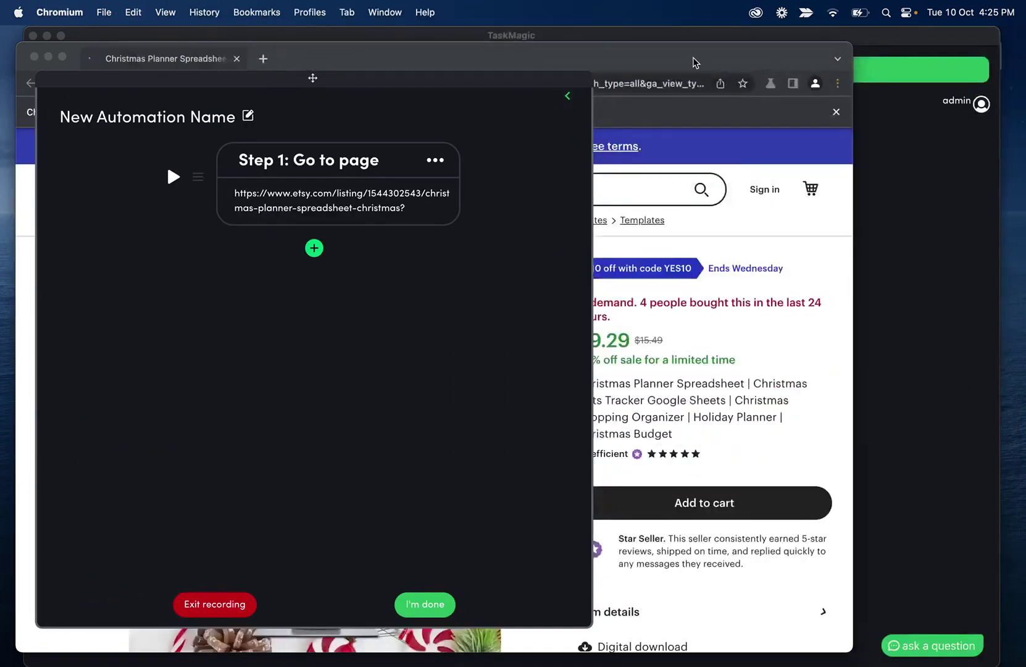
# Add a single-text Scrape step after Step 1
pyautogui.click(568, 97)
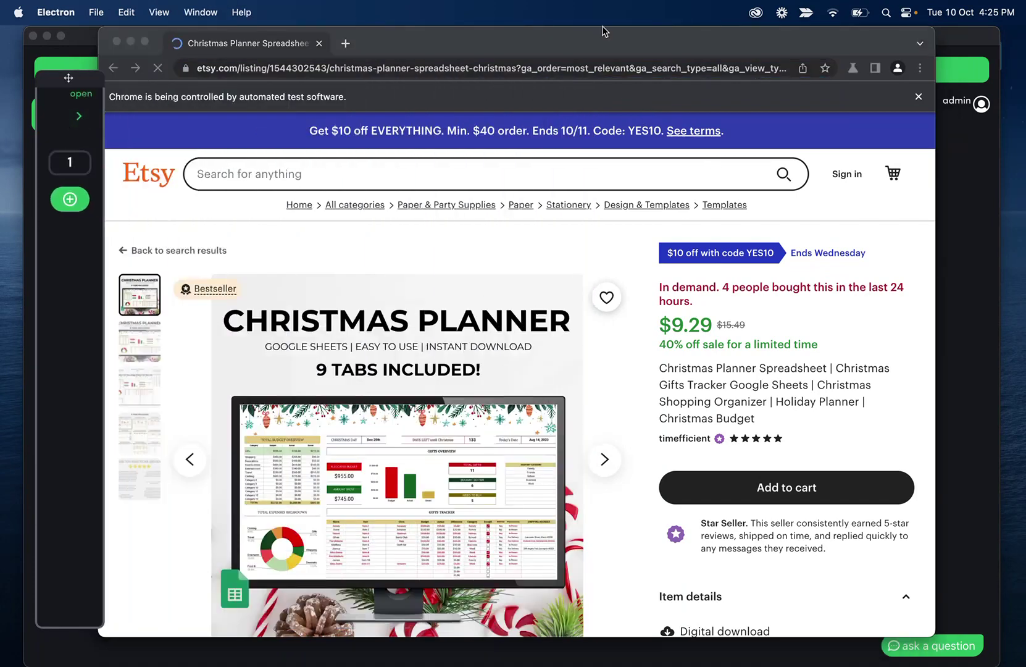
pyautogui.click(79, 116)
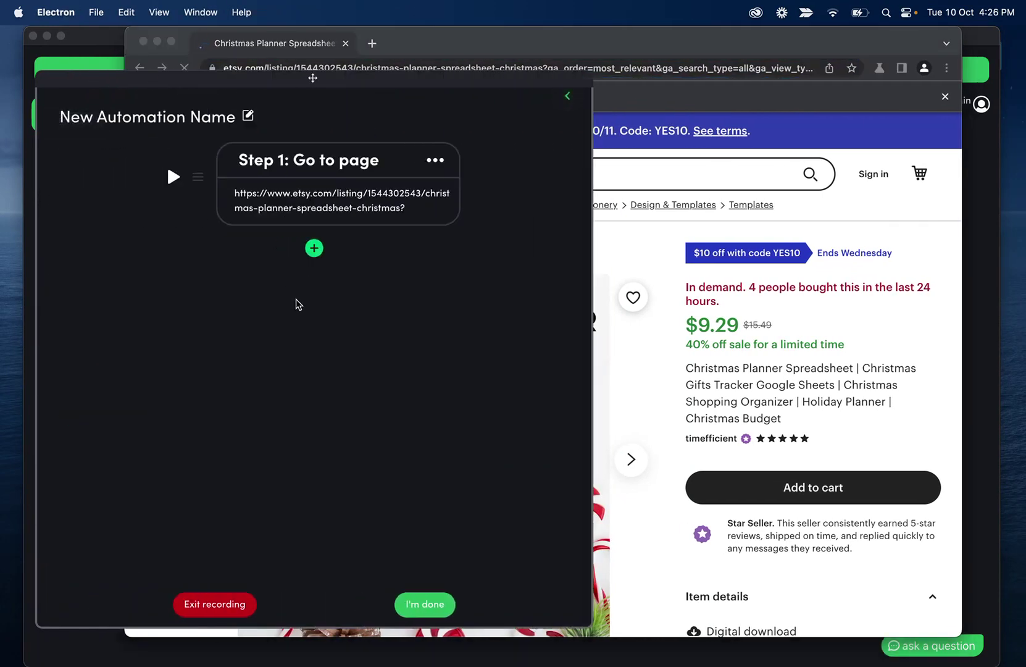
pyautogui.click(316, 251)
pyautogui.click(271, 268)
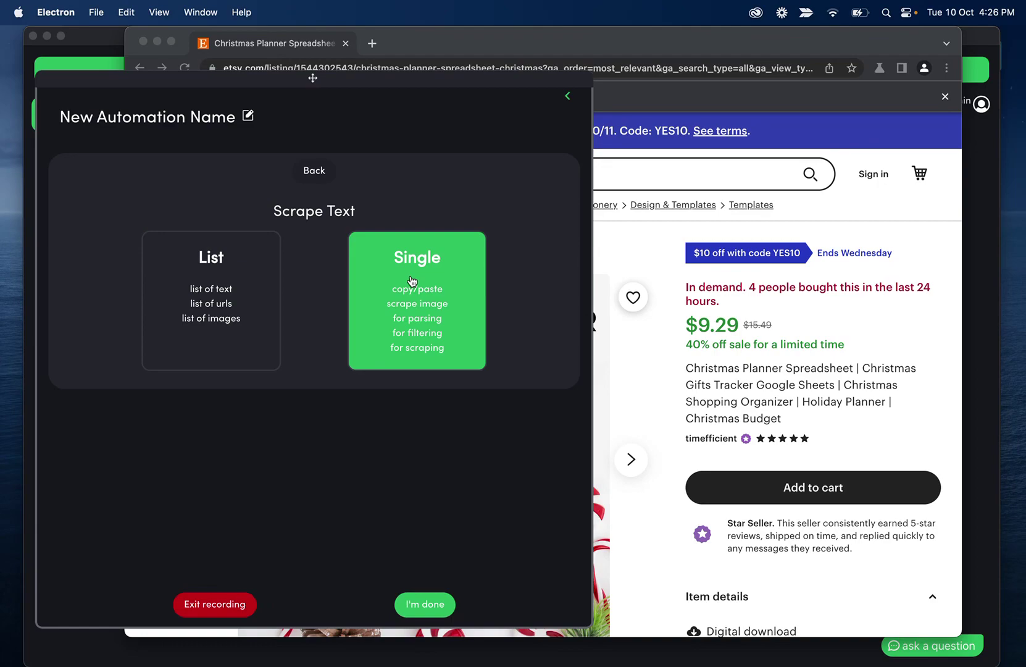
pyautogui.click(454, 281)
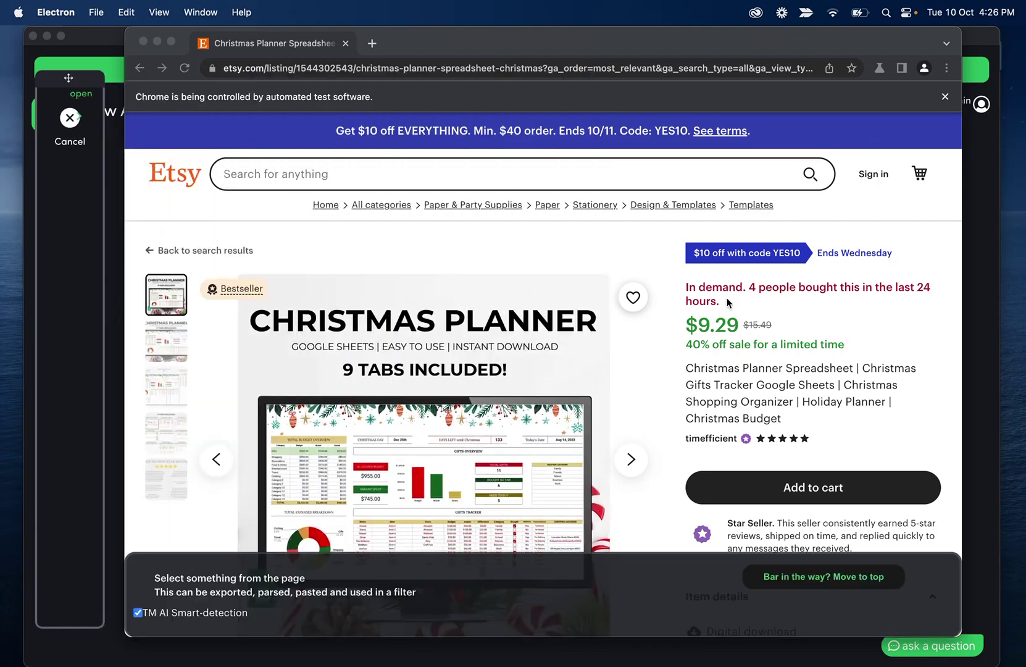
# Pick the listing's product title as the scraped text and confirm it as Step 2
pyautogui.scroll(-8, 577, 299)
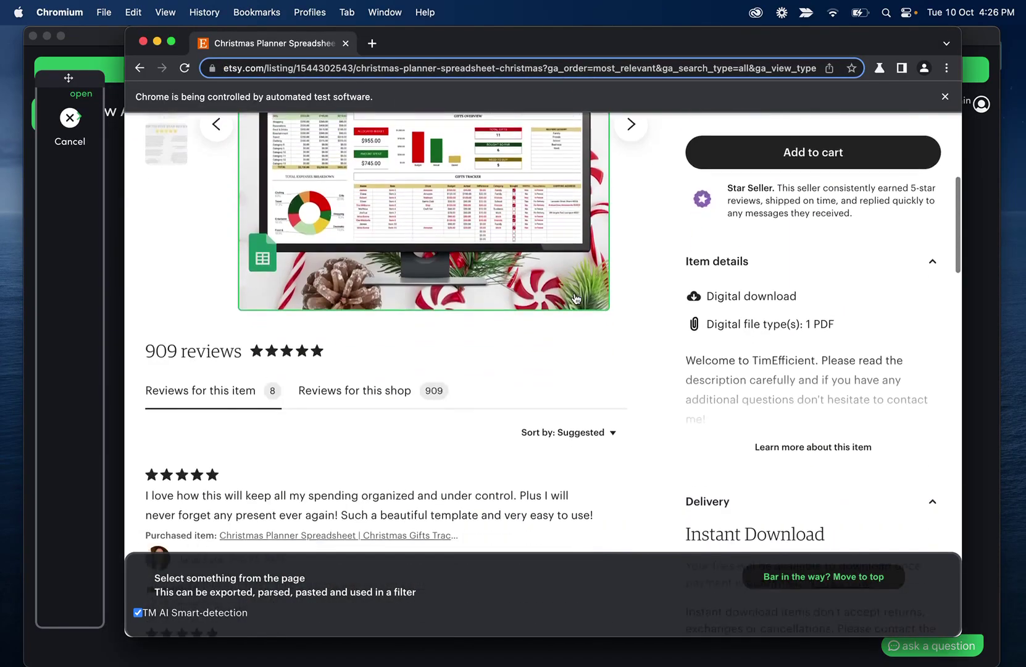
pyautogui.scroll(6, 576, 298)
pyautogui.scroll(3, 577, 299)
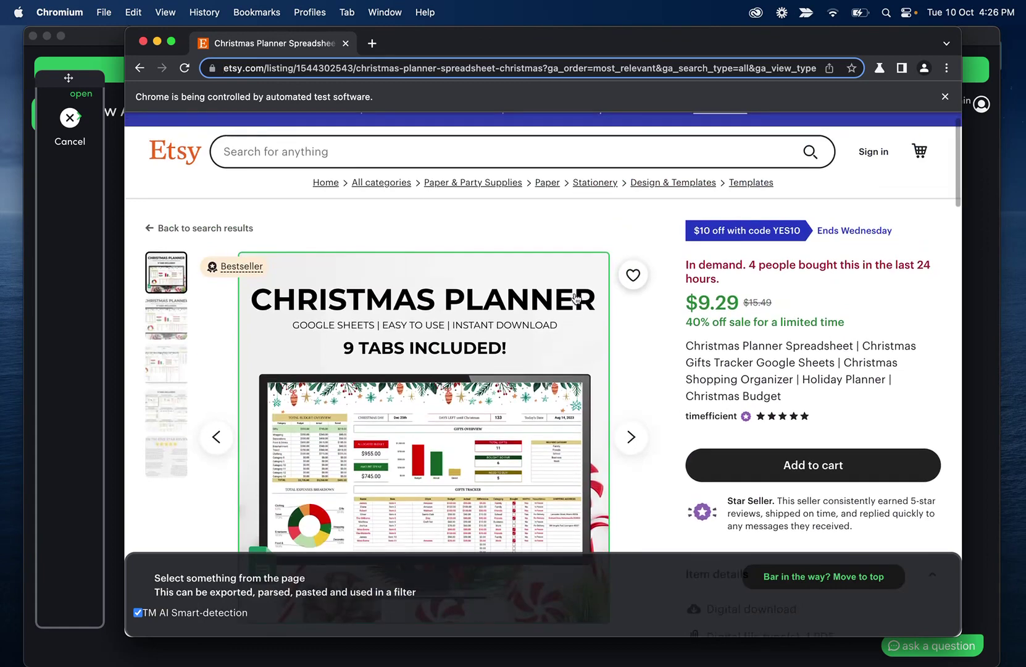
pyautogui.scroll(-2, 414, 289)
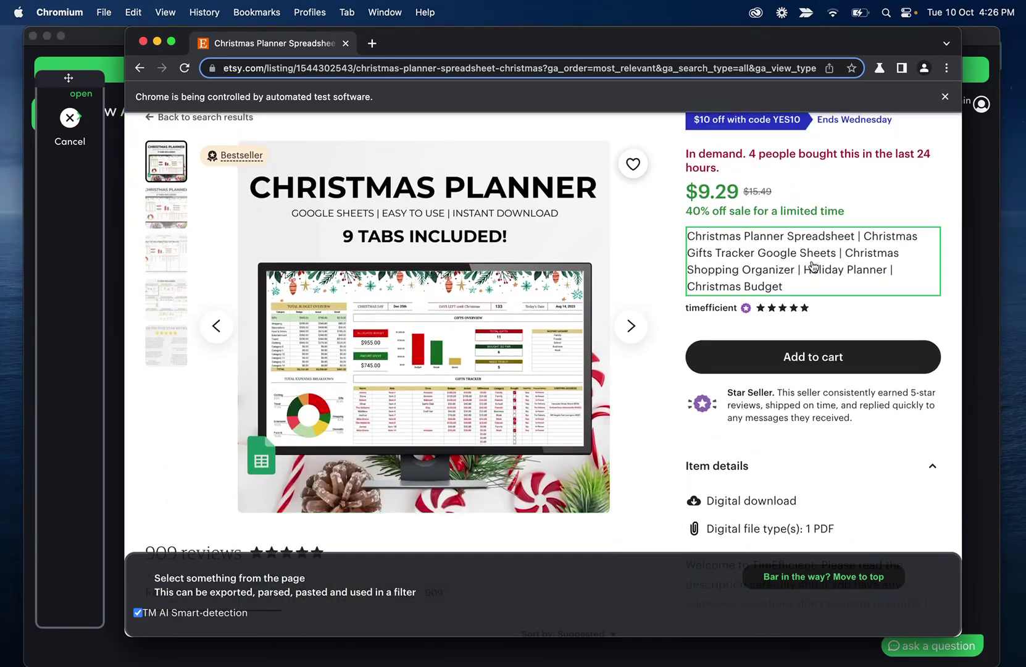
pyautogui.scroll(1, 814, 267)
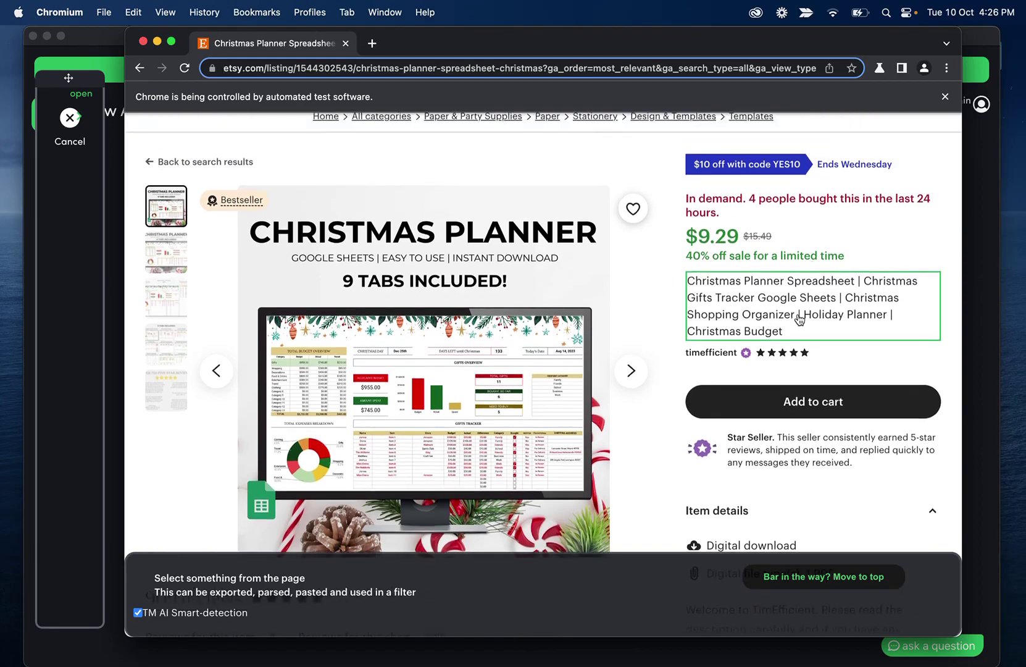
pyautogui.scroll(-2, 800, 315)
pyautogui.scroll(-10, 800, 319)
pyautogui.scroll(12, 800, 319)
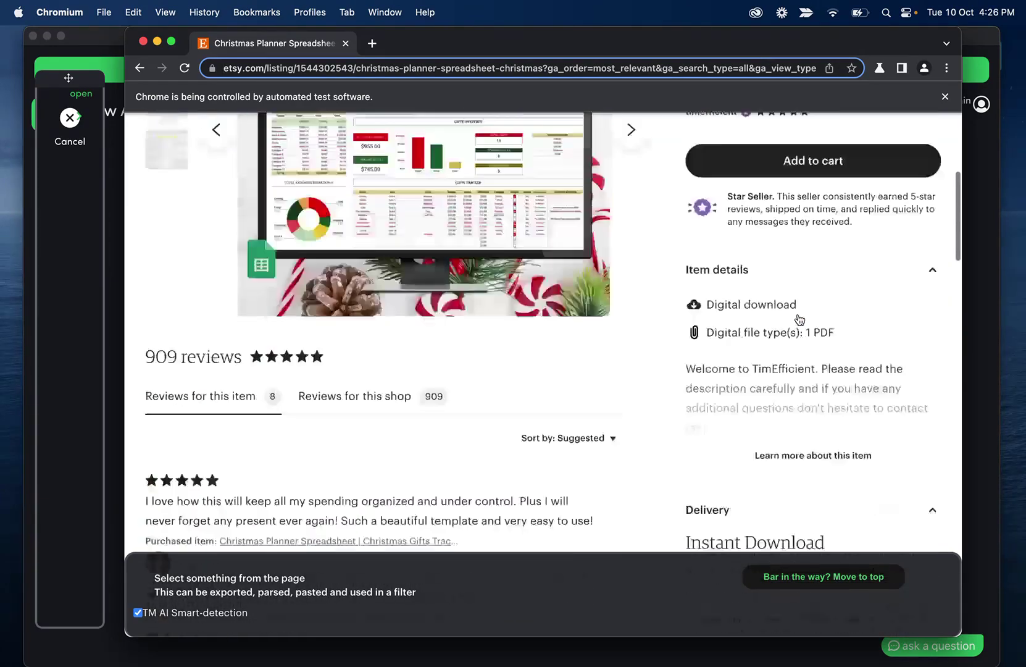
pyautogui.click(797, 369)
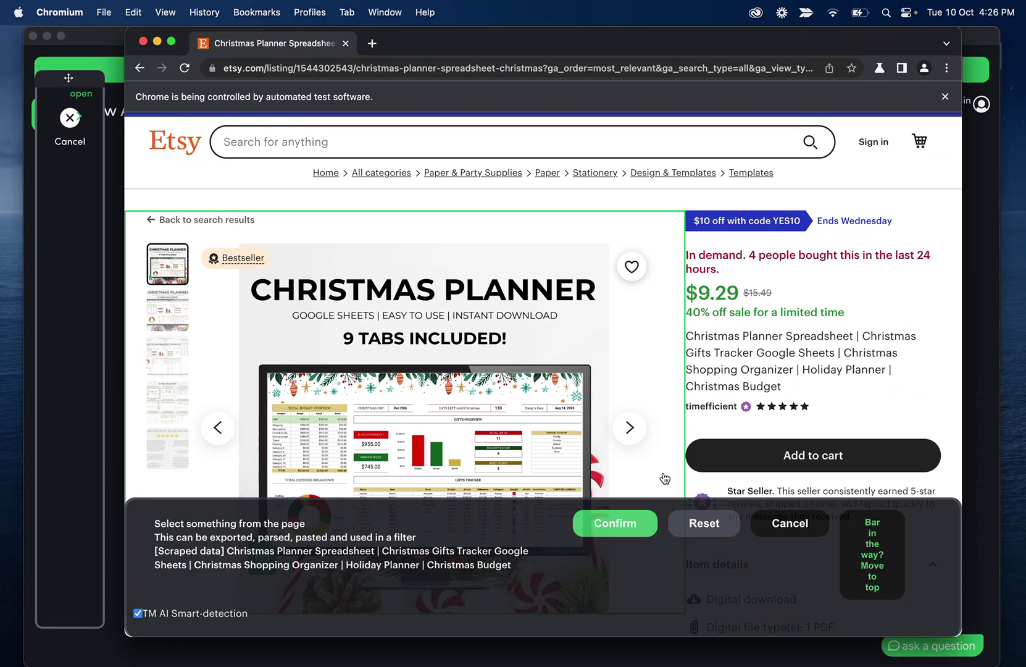
pyautogui.click(626, 522)
pyautogui.click(318, 289)
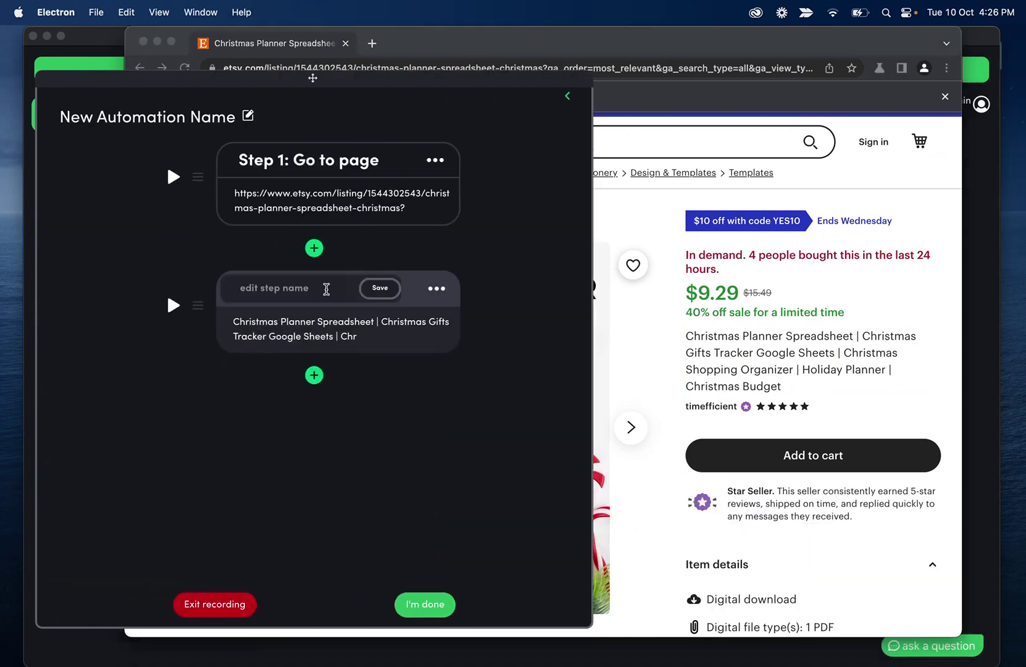
# Title Step 2 'name' and look over the available action types
pyautogui.write('name')
pyautogui.click(380, 288)
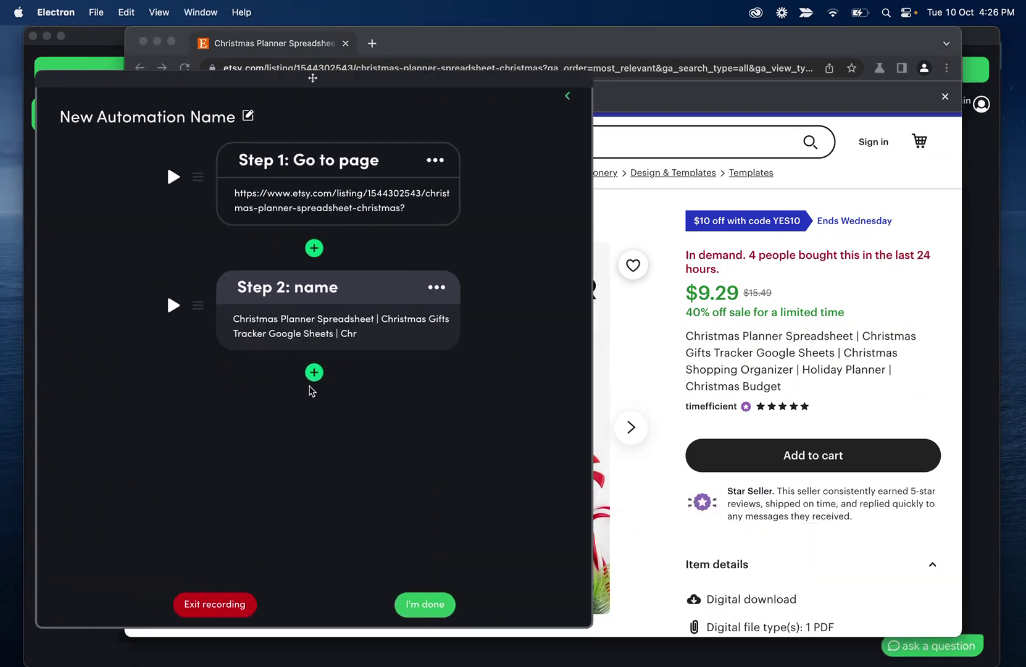
pyautogui.click(315, 372)
pyautogui.click(391, 241)
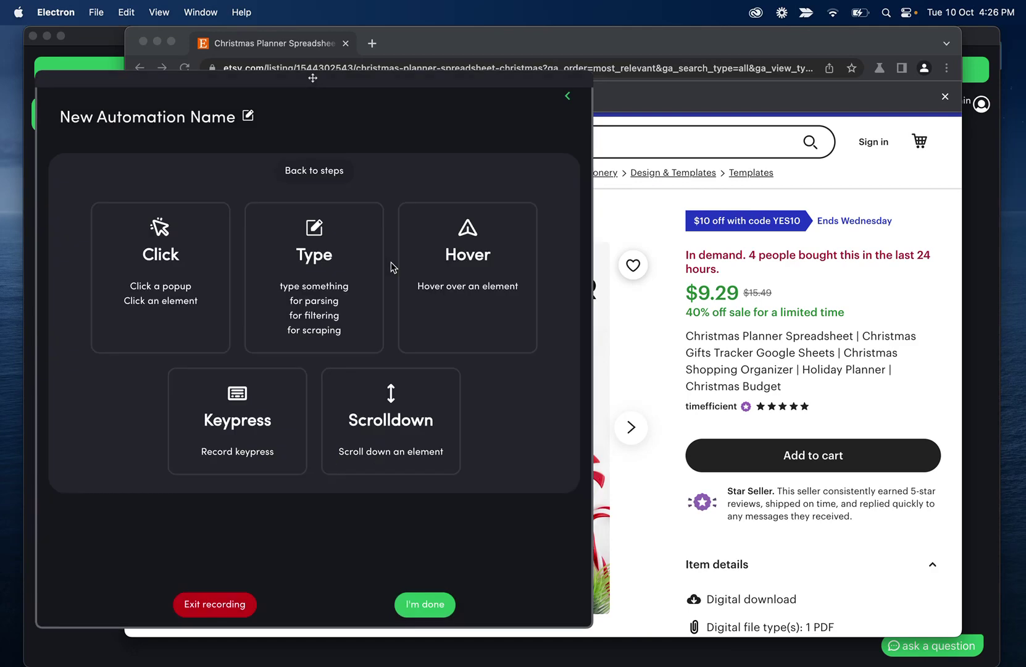
pyautogui.click(314, 169)
# Add Step 3 scraping the $9.29 price and name it 'price'
pyautogui.click(314, 372)
pyautogui.click(252, 267)
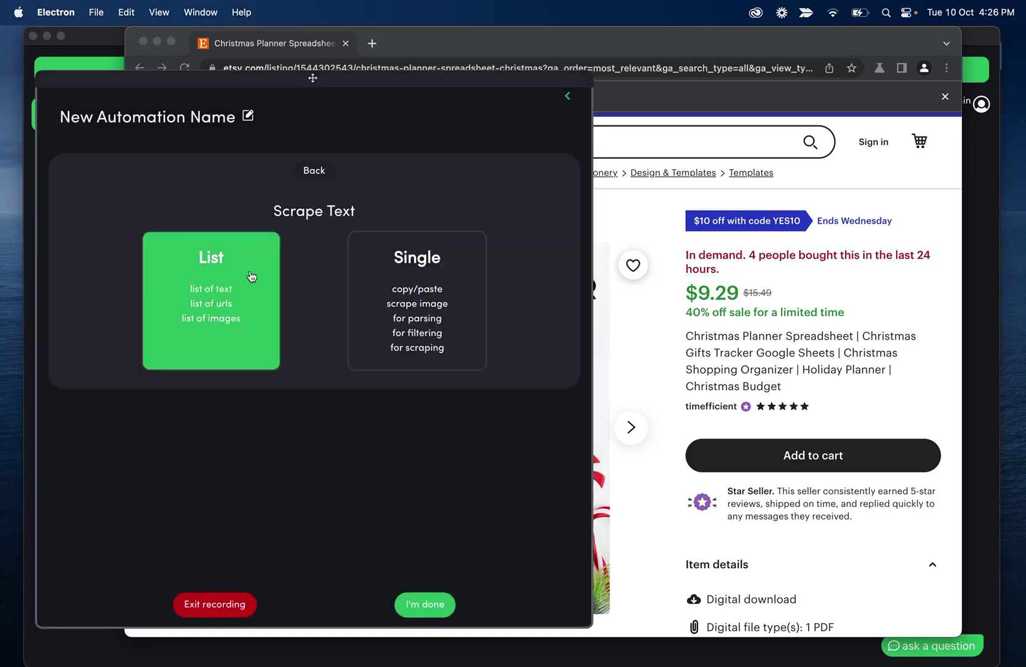
pyautogui.click(407, 276)
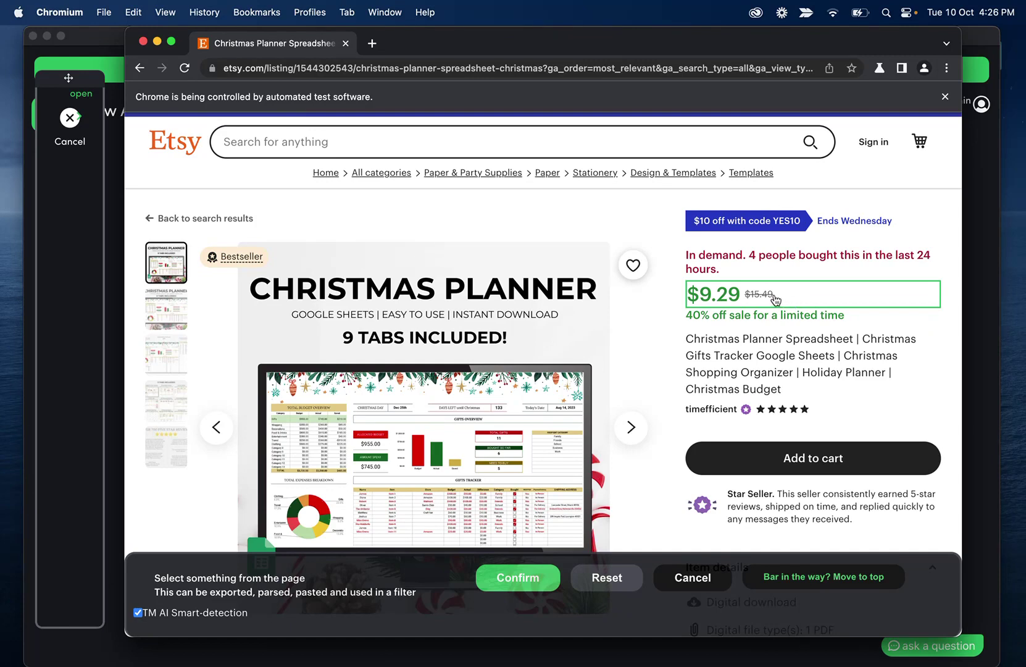
pyautogui.click(808, 299)
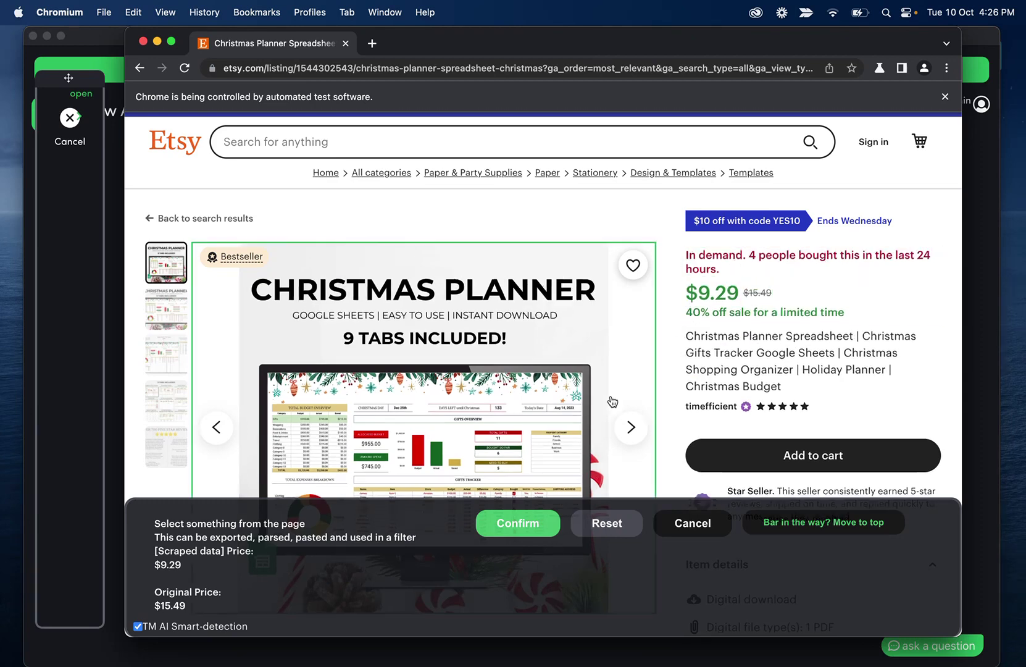
pyautogui.click(531, 520)
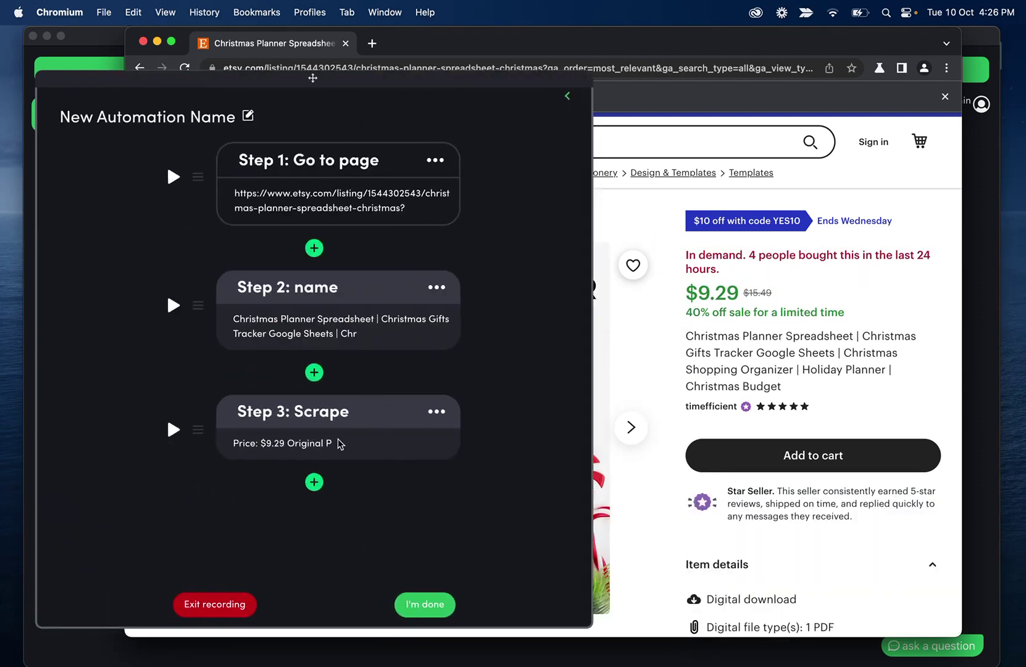
pyautogui.click(324, 408)
pyautogui.write('price')
pyautogui.click(385, 411)
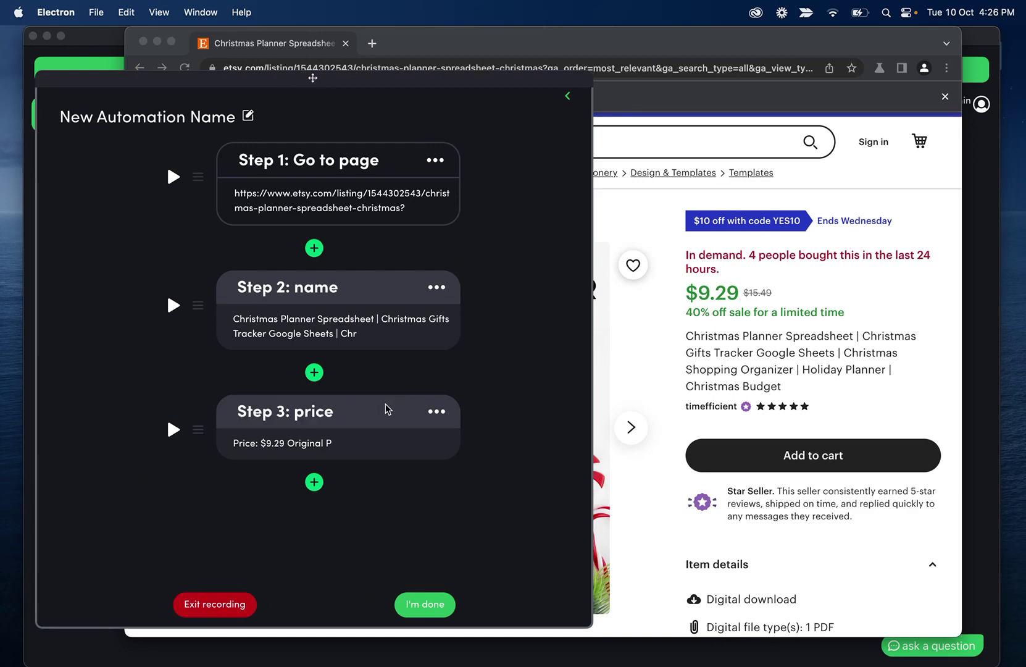
# Add Step 4 scraping the 'In demand' popularity line
pyautogui.click(316, 484)
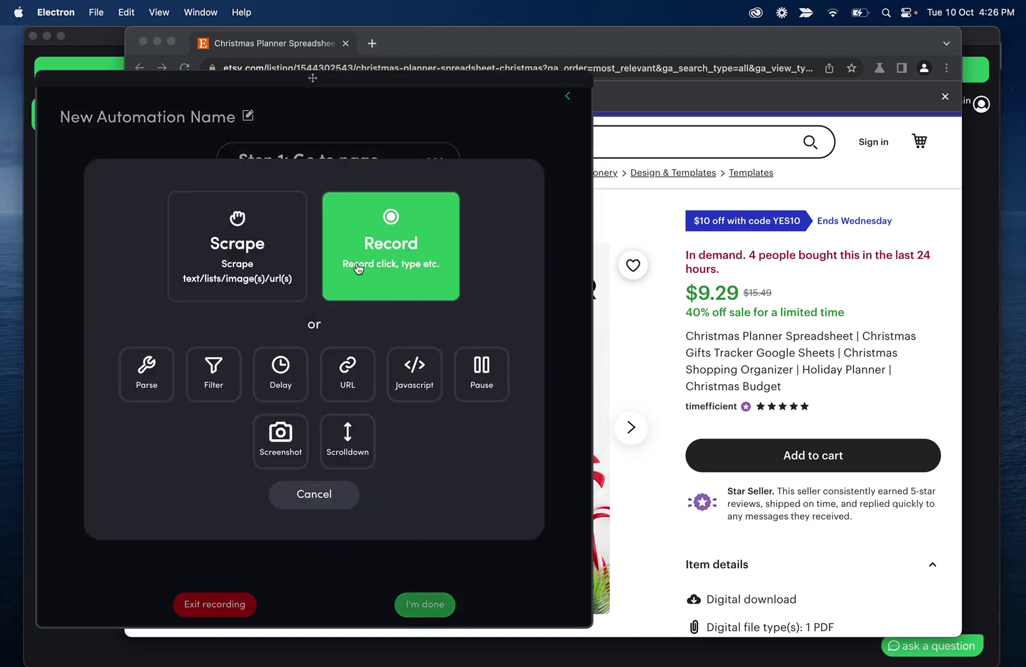
pyautogui.click(300, 252)
pyautogui.click(411, 293)
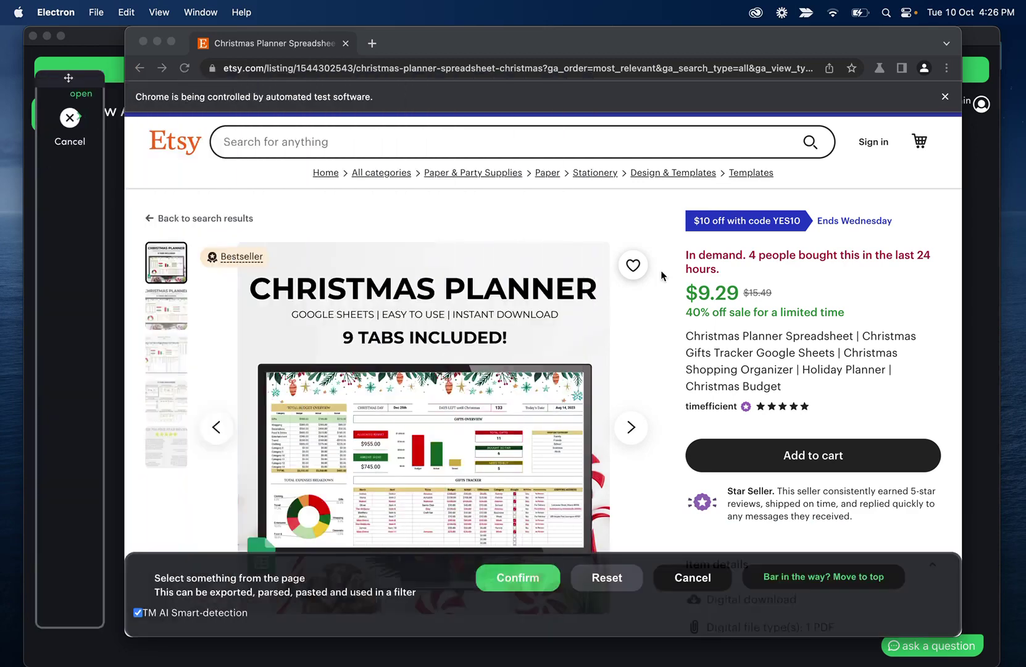
pyautogui.click(715, 254)
pyautogui.click(550, 554)
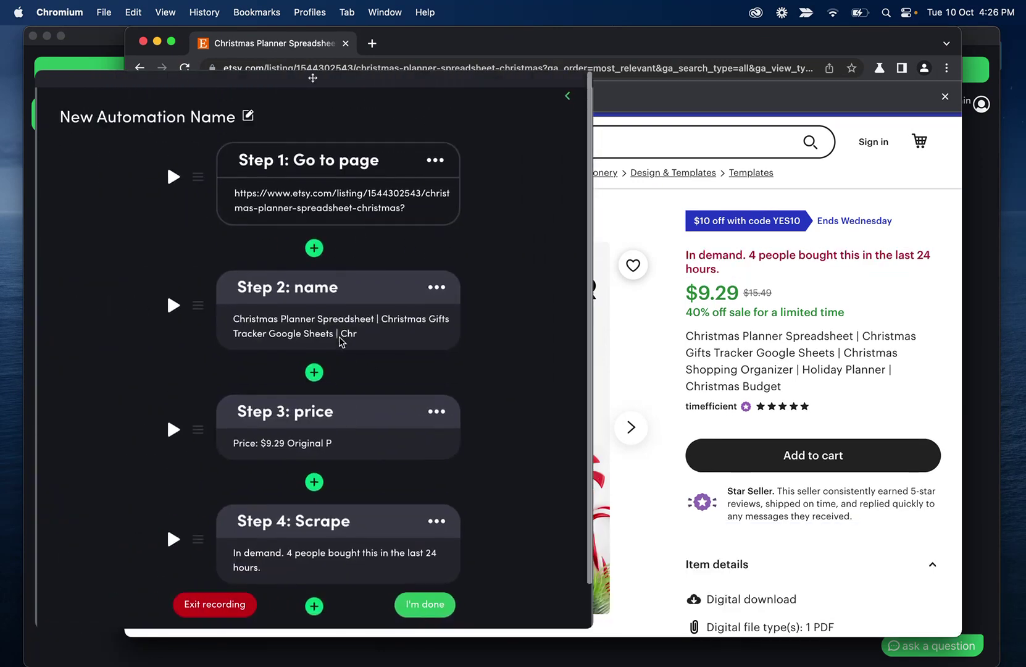
# End the recording and review Step 1's listing address without changing it
pyautogui.click(440, 602)
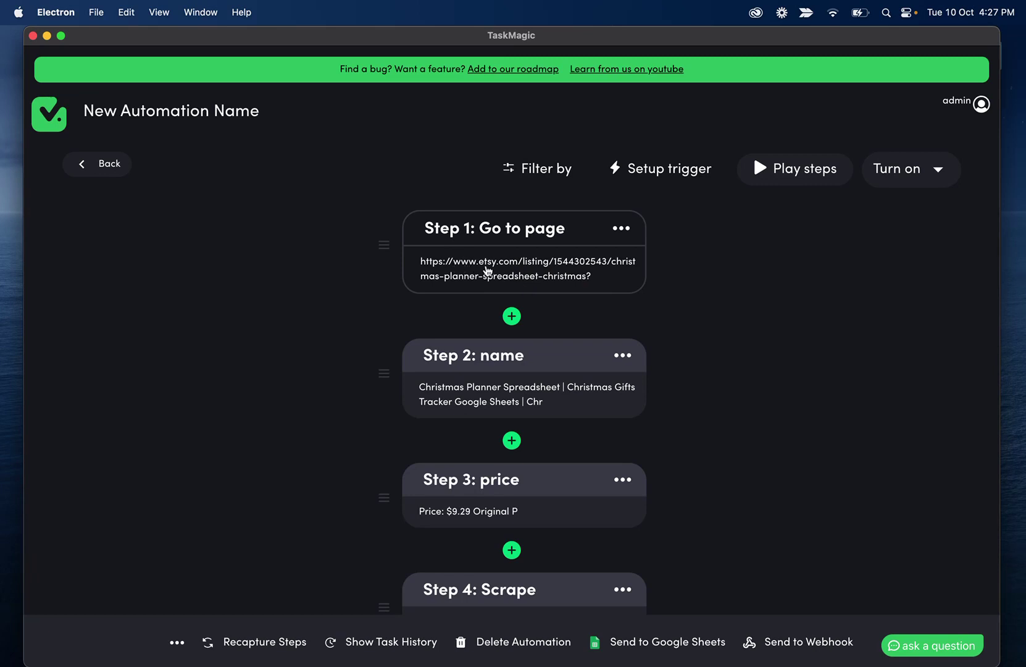
pyautogui.click(487, 270)
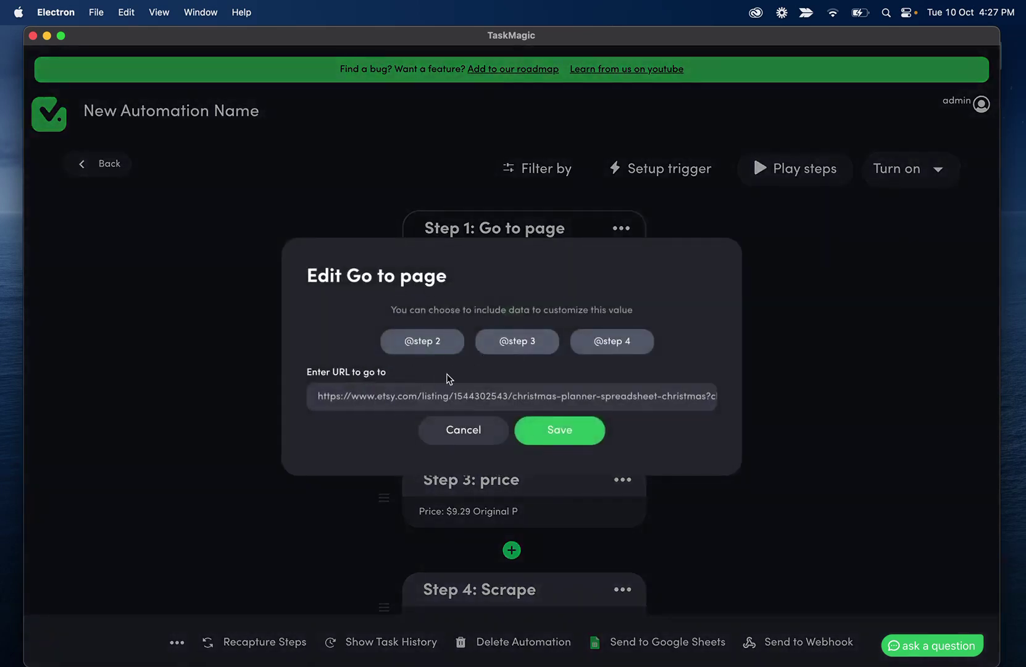
pyautogui.moveTo(318, 395); pyautogui.dragTo(683, 402)
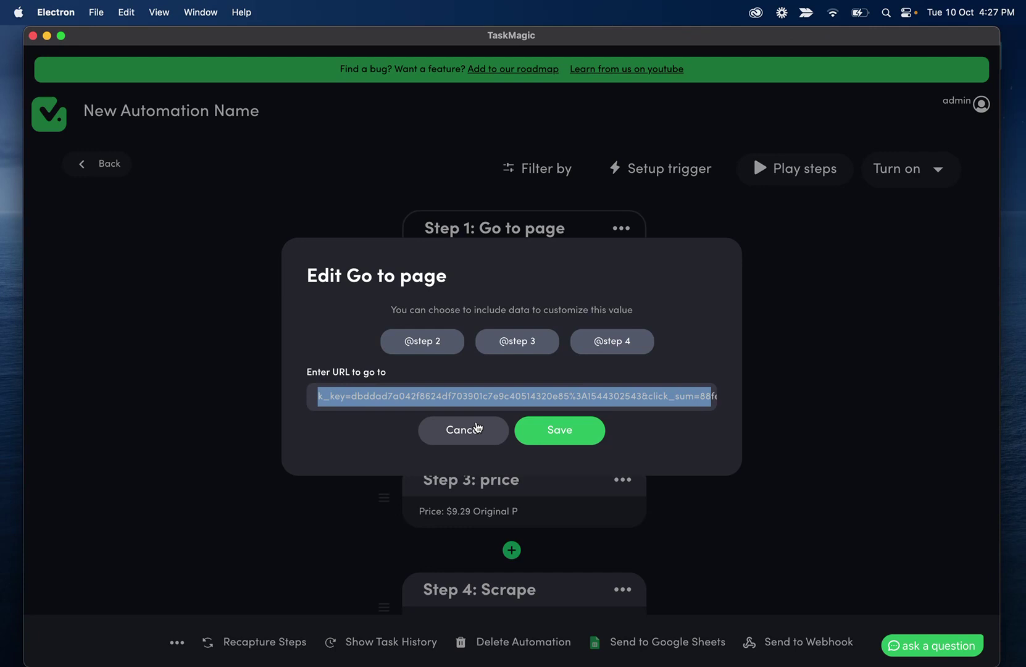
pyautogui.click(468, 429)
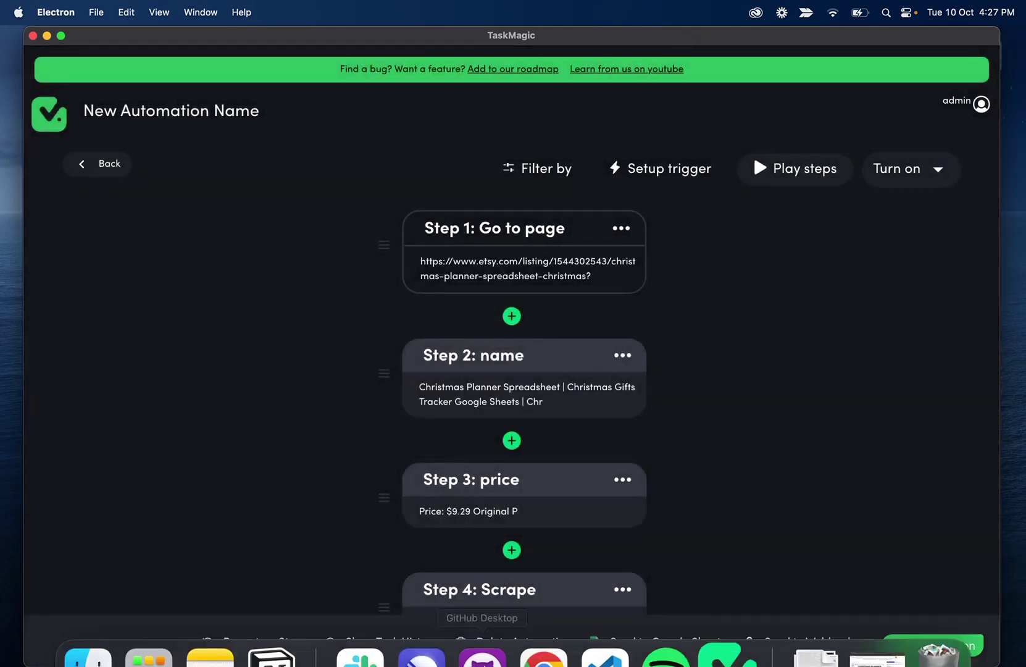
pyautogui.click(544, 646)
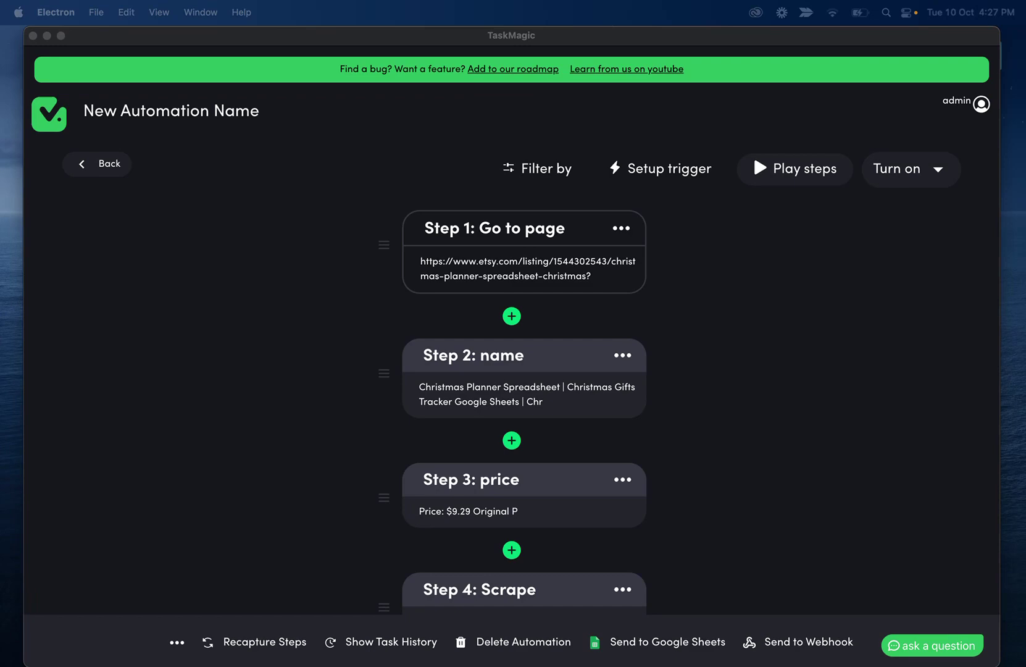
# Begin a Loop trigger setup for the new Etsy automation
pyautogui.click(688, 335)
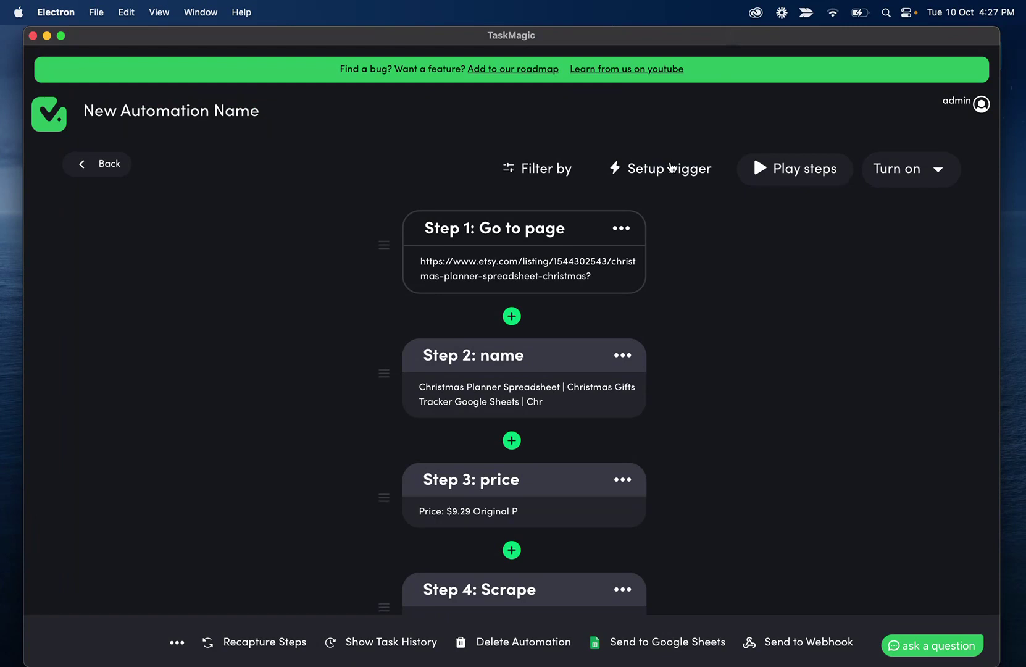
pyautogui.click(671, 167)
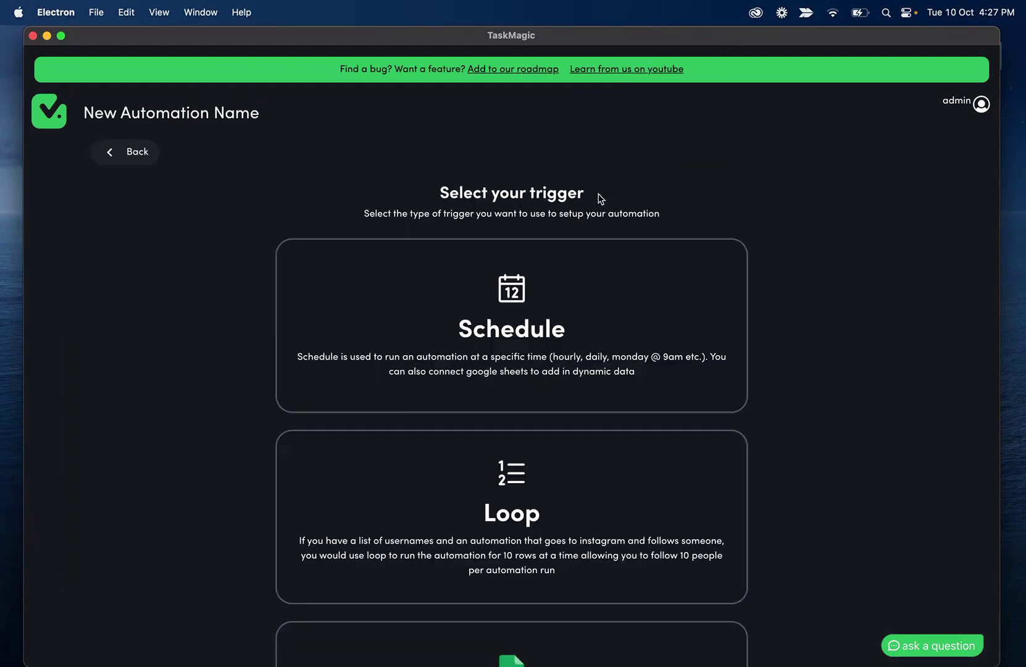
pyautogui.click(497, 507)
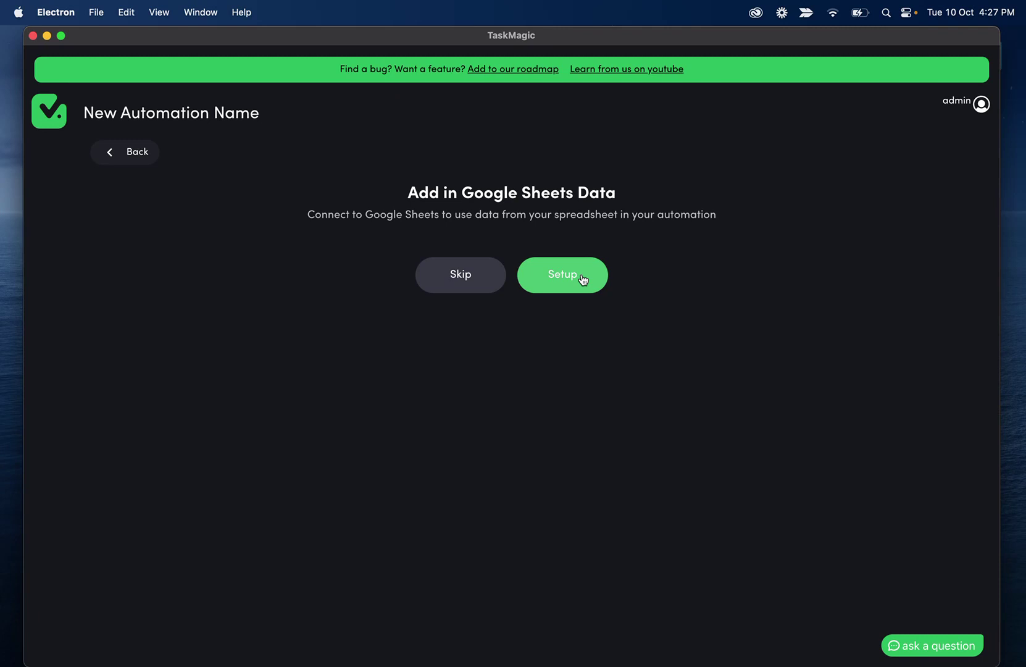
# Link the etsy export sheet's Etsy worksheet and accept its Product Name and URL headers
pyautogui.click(562, 278)
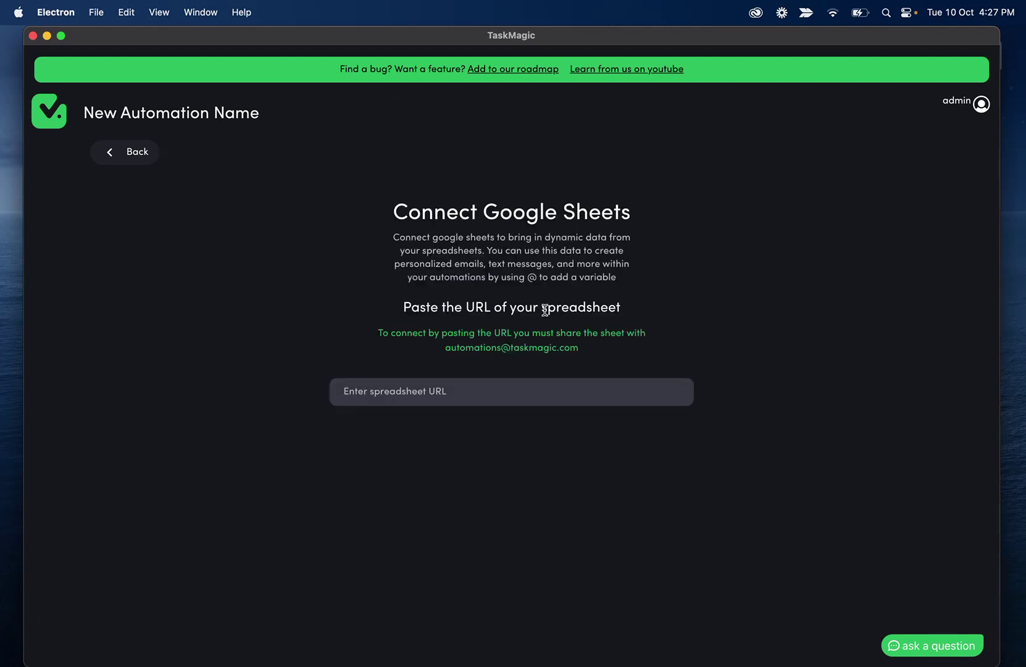
pyautogui.click(422, 389)
pyautogui.press('super+v')
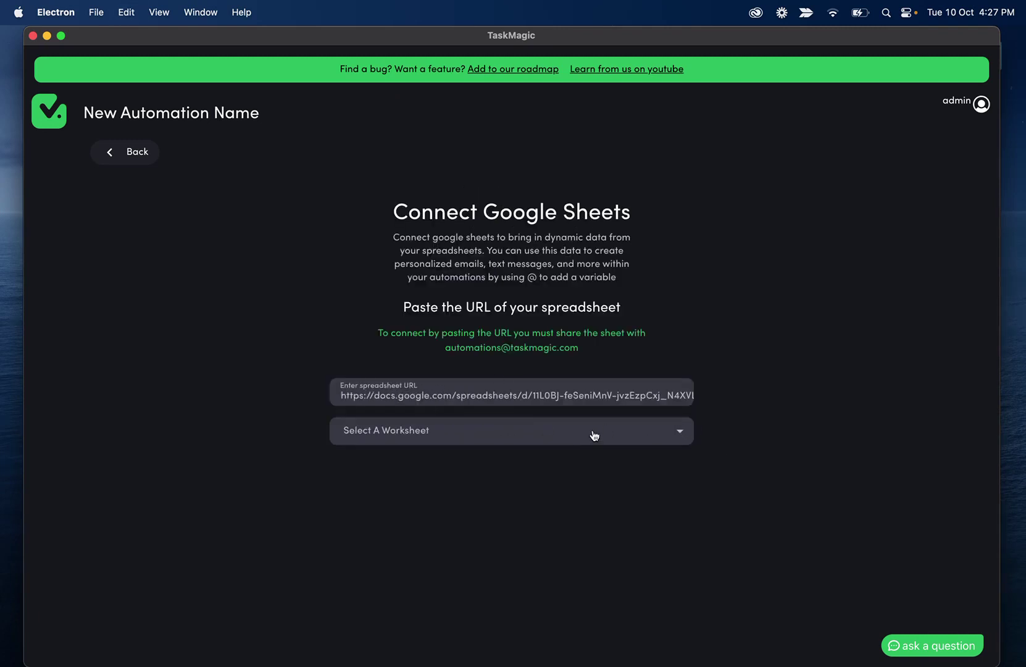
pyautogui.click(591, 433)
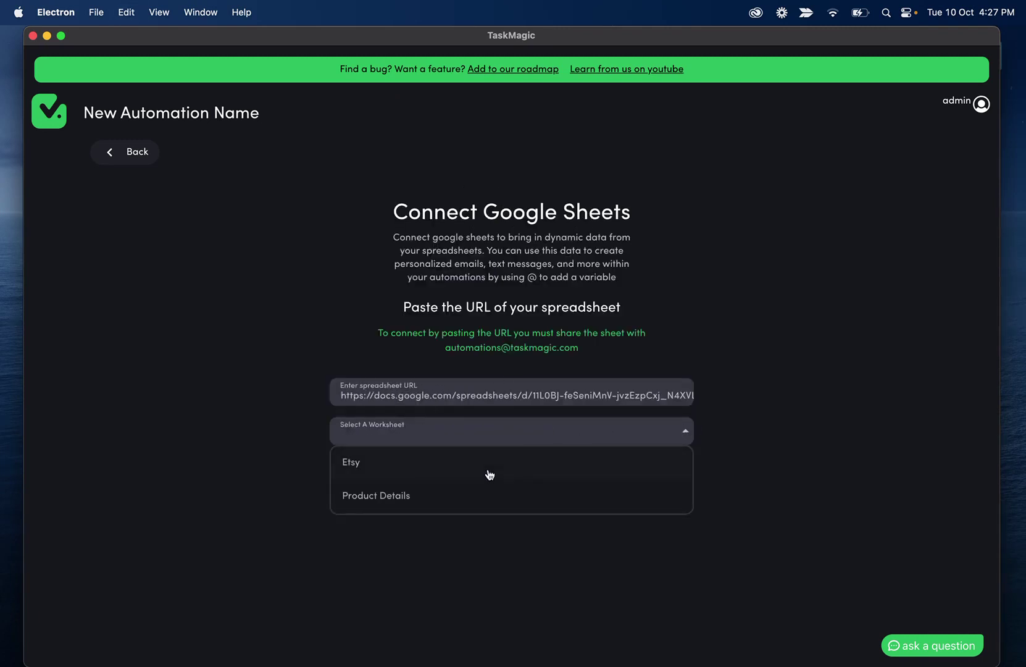
pyautogui.click(349, 464)
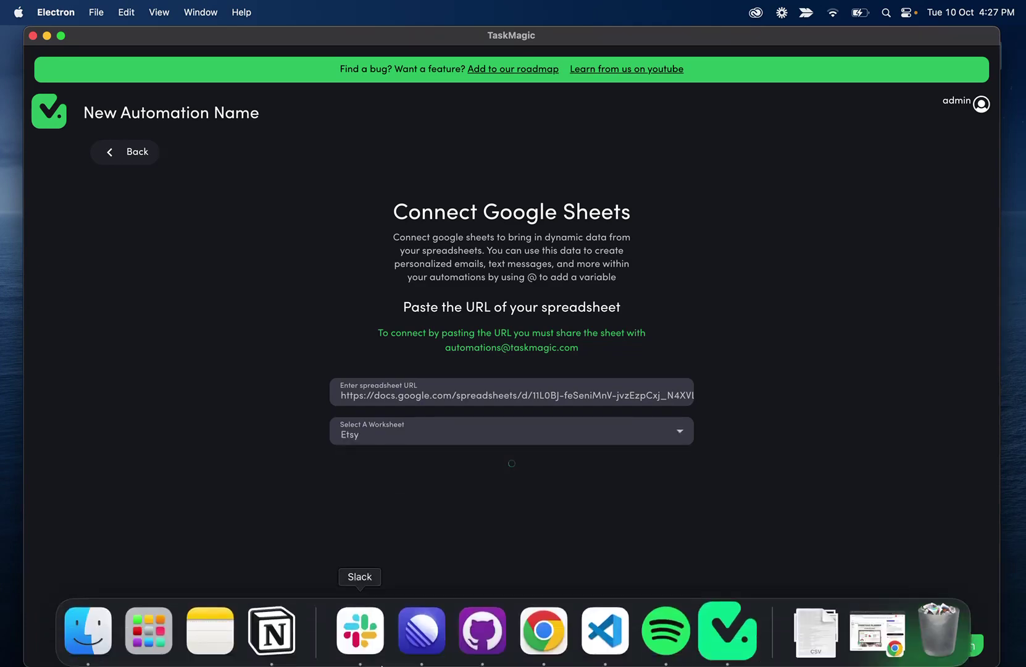
pyautogui.click(544, 628)
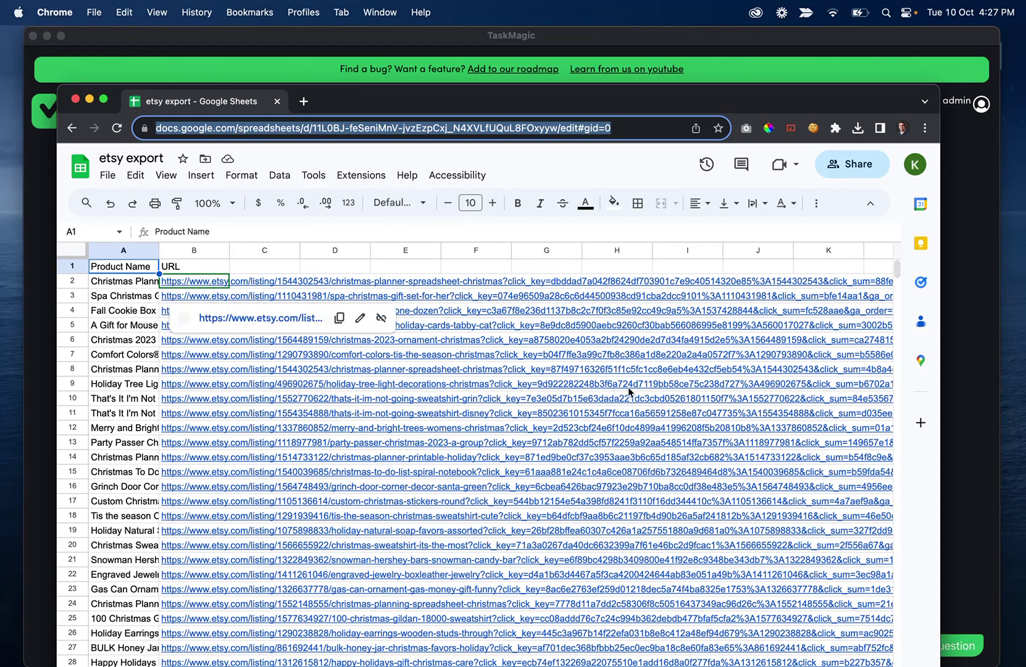
pyautogui.click(474, 27)
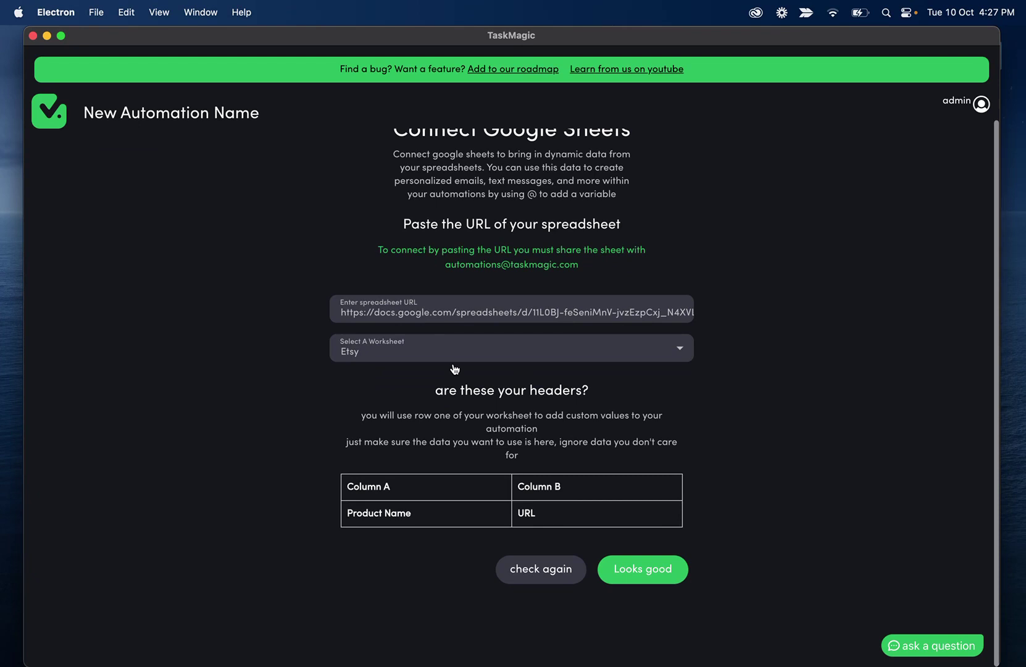
pyautogui.moveTo(413, 519); pyautogui.dragTo(344, 518)
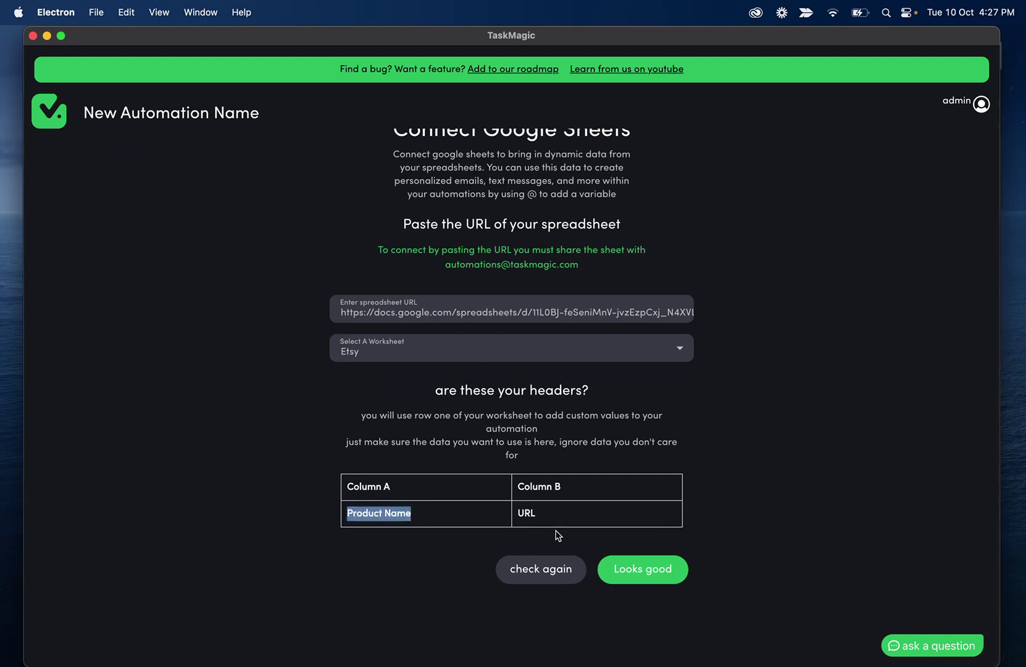
pyautogui.click(568, 520)
pyautogui.click(621, 555)
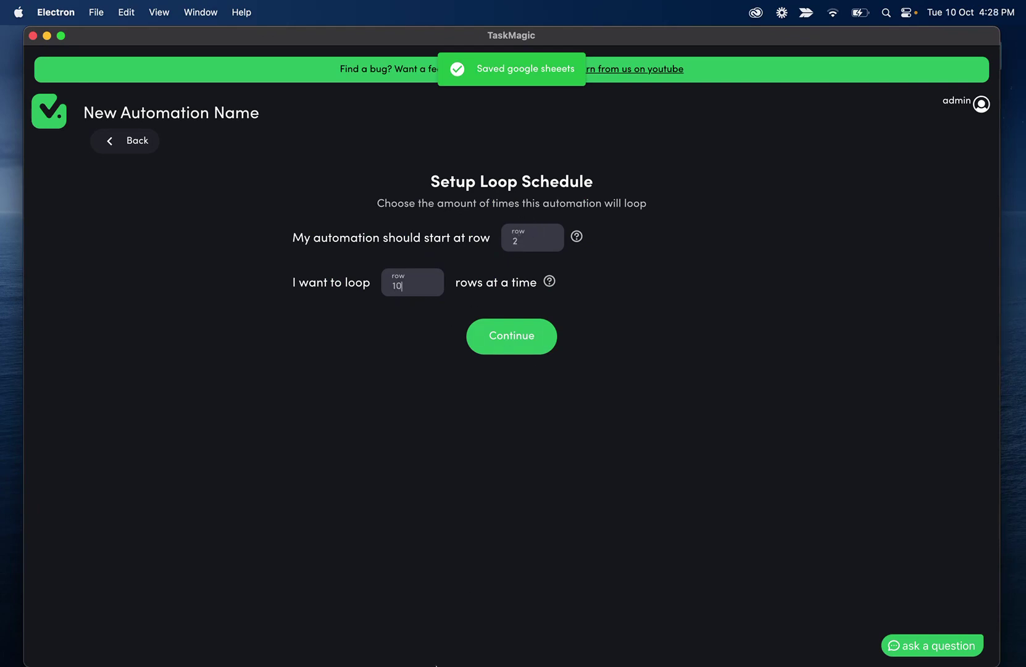
# Start the loop at row 2 with 10 rows per run, scheduled hourly
pyautogui.moveTo(436, 665)
pyautogui.click(543, 626)
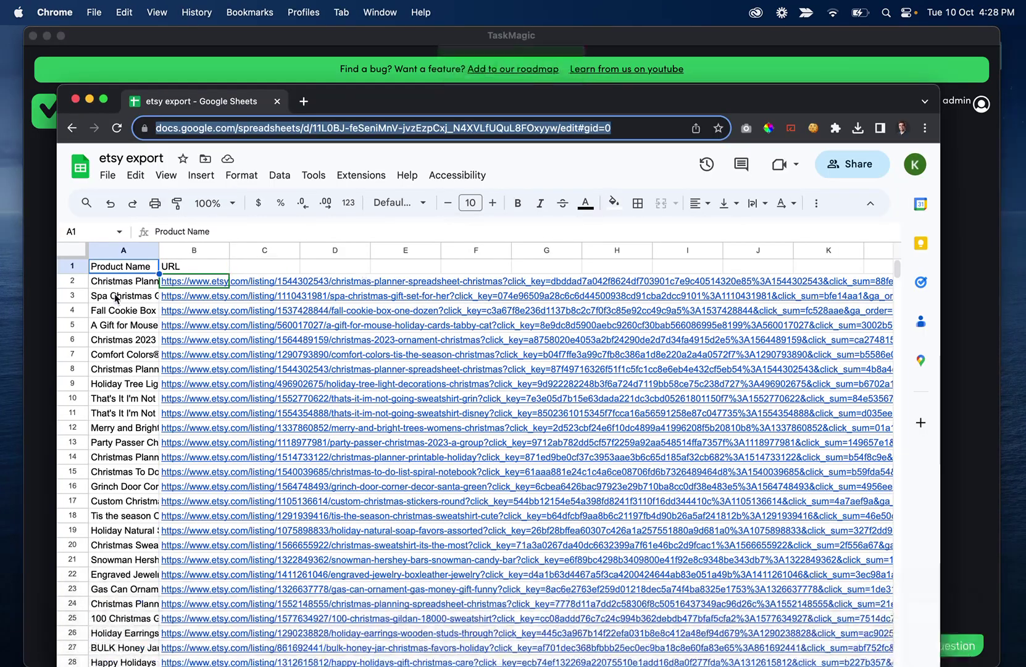
pyautogui.click(69, 267)
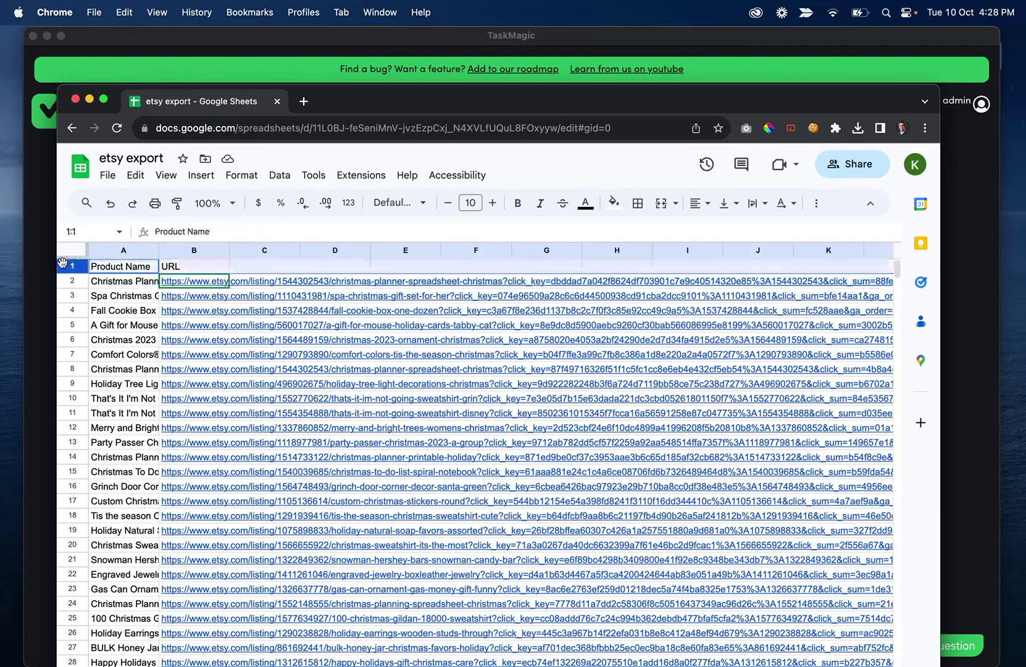
pyautogui.moveTo(70, 289); pyautogui.dragTo(109, 412)
pyautogui.click(72, 282)
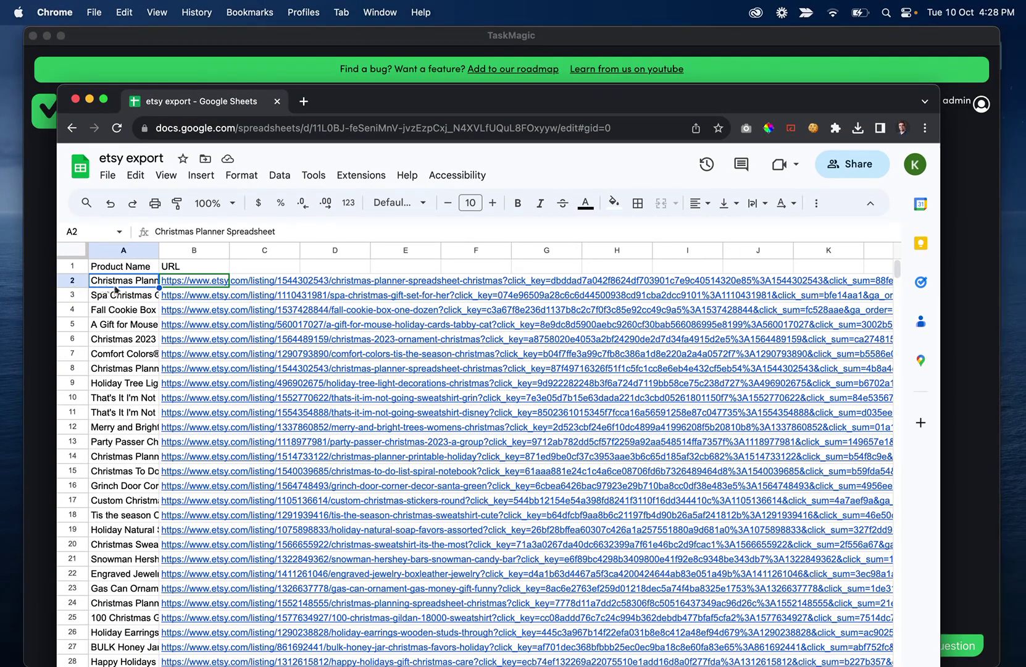
pyautogui.click(510, 35)
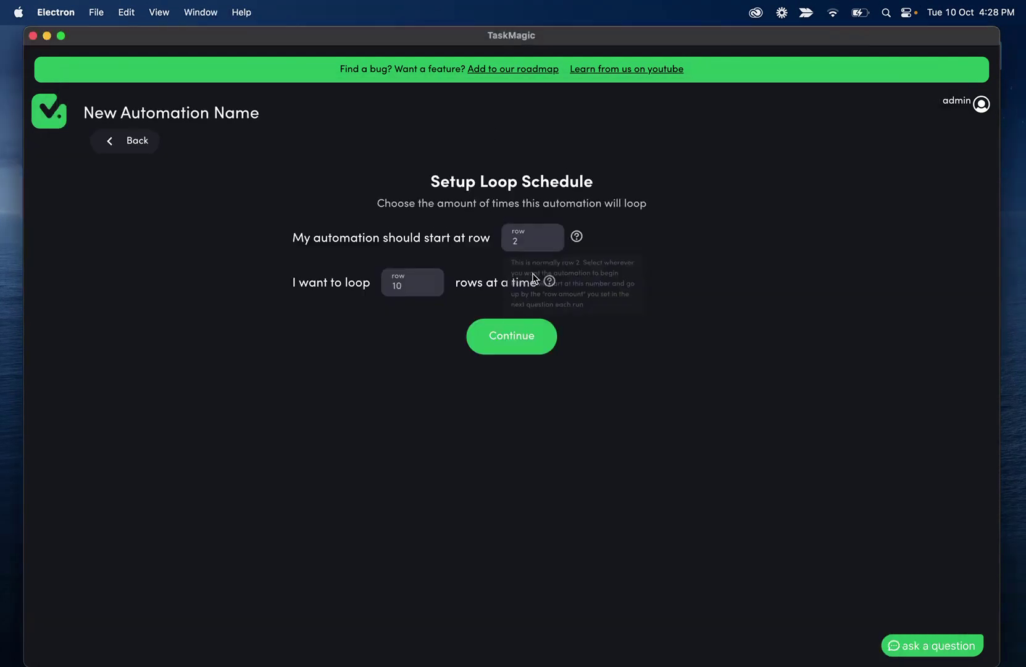
pyautogui.click(513, 335)
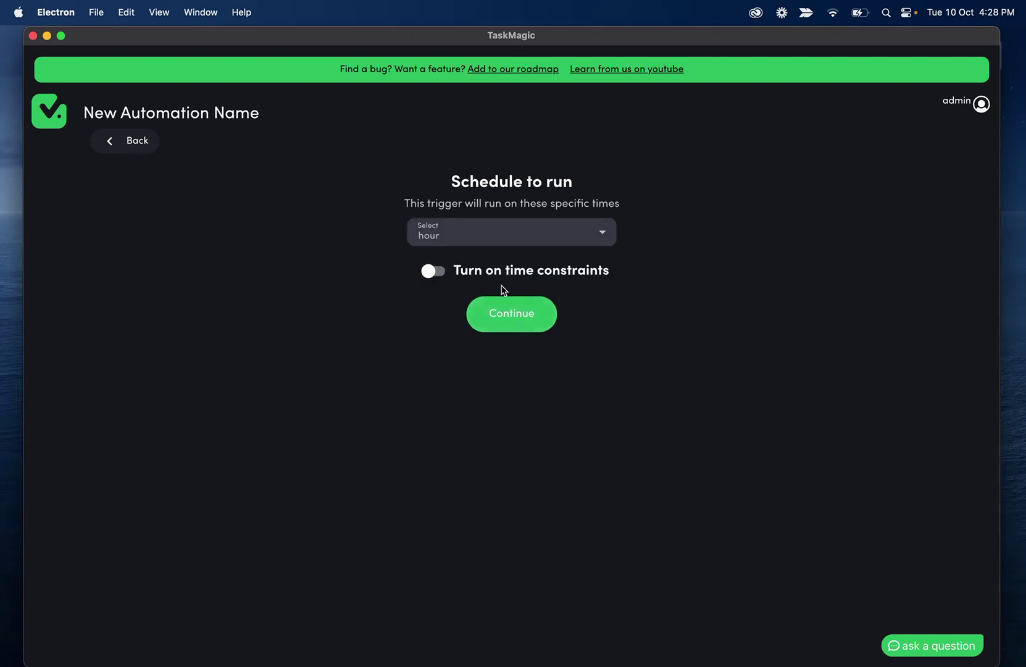
pyautogui.click(522, 312)
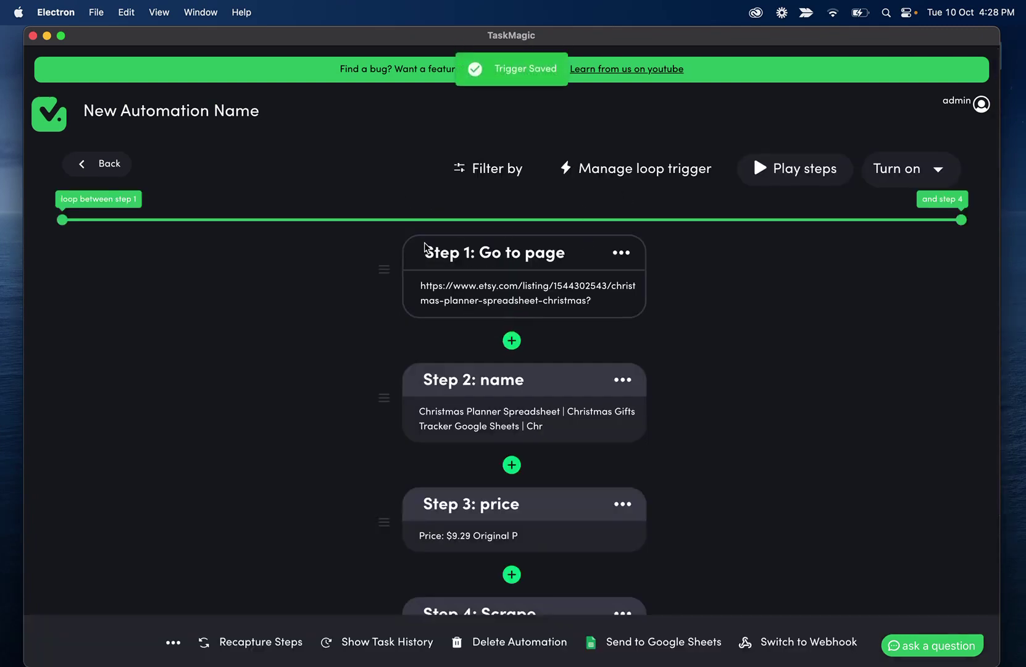
pyautogui.scroll(-5, 424, 252)
pyautogui.scroll(5, 399, 300)
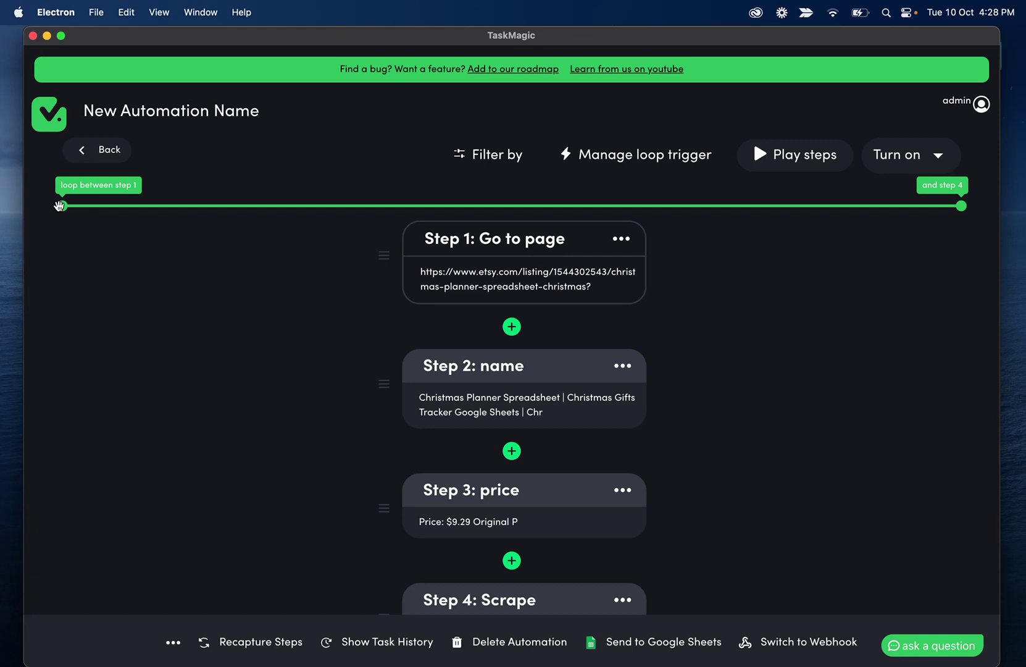
pyautogui.moveTo(62, 205); pyautogui.dragTo(36, 215)
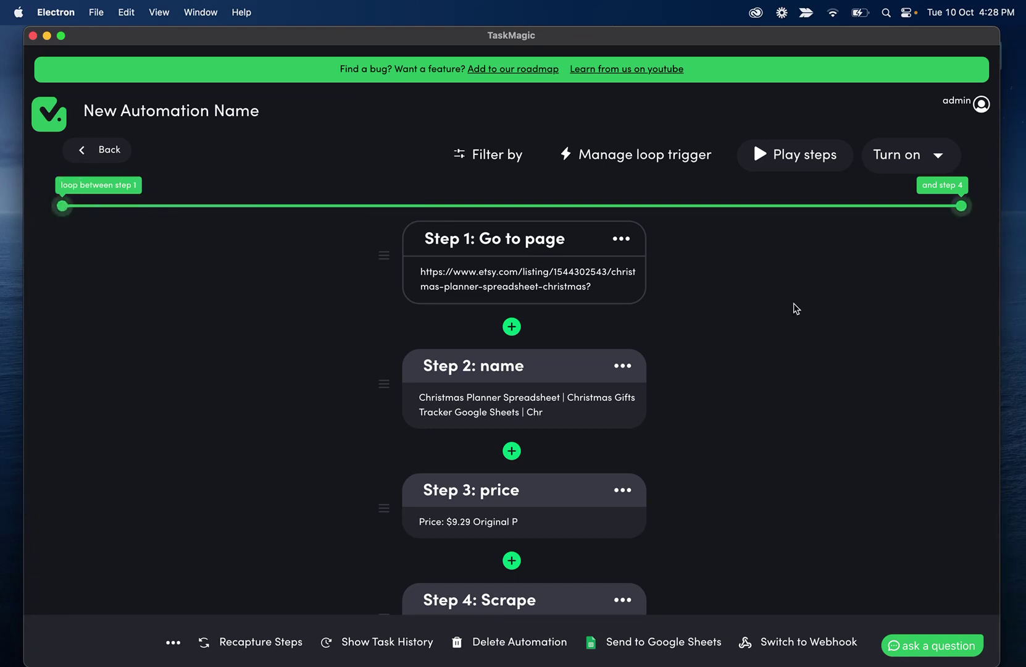
pyautogui.scroll(-2, 698, 270)
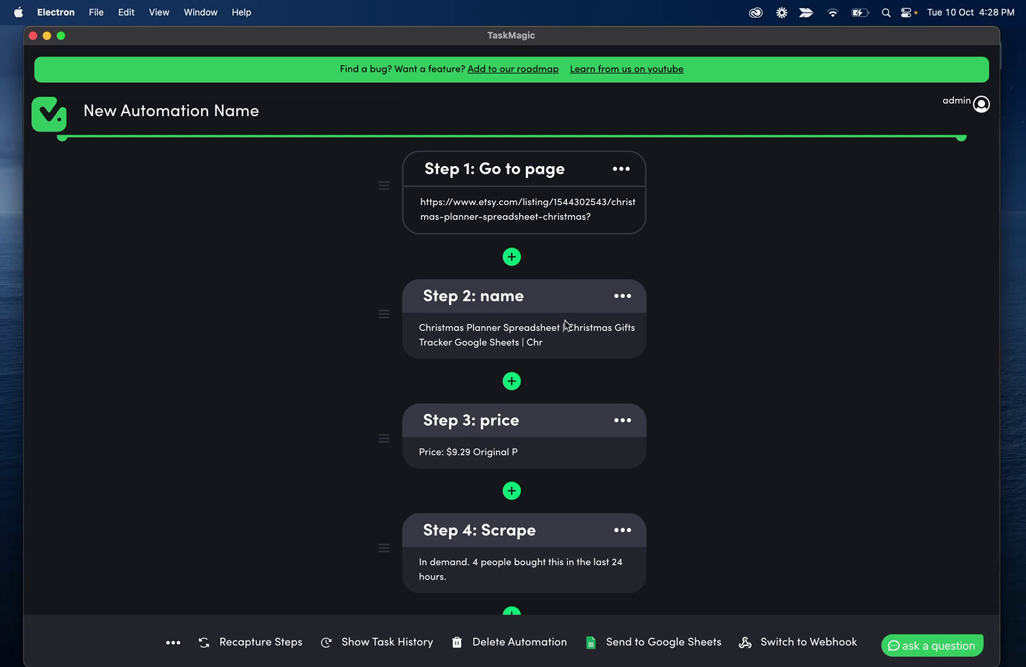
pyautogui.scroll(-2, 567, 303)
pyautogui.scroll(4, 544, 472)
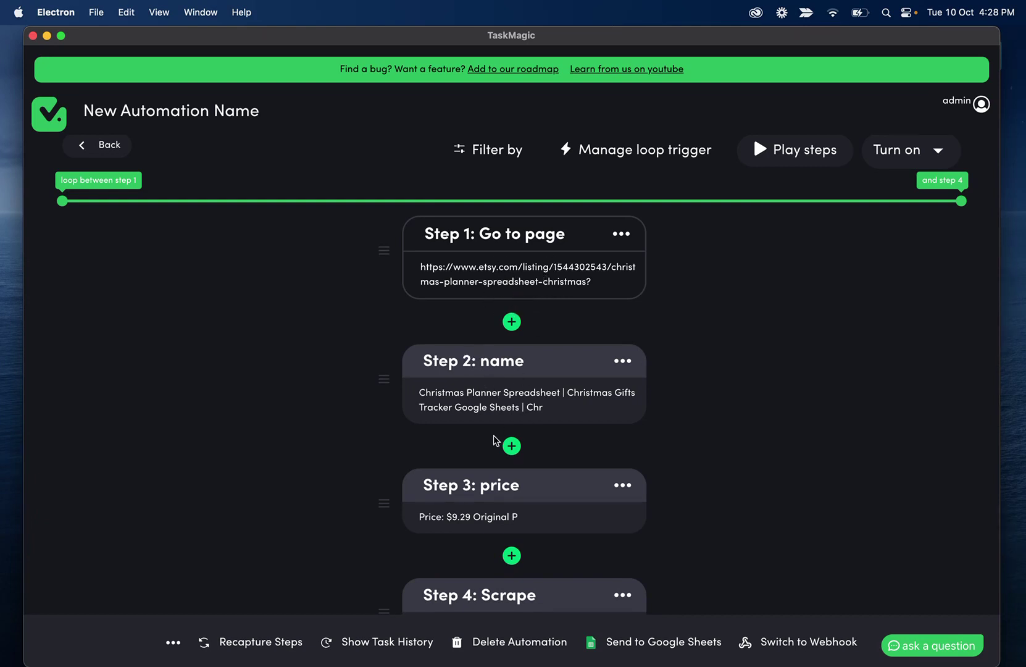
pyautogui.scroll(-2, 492, 438)
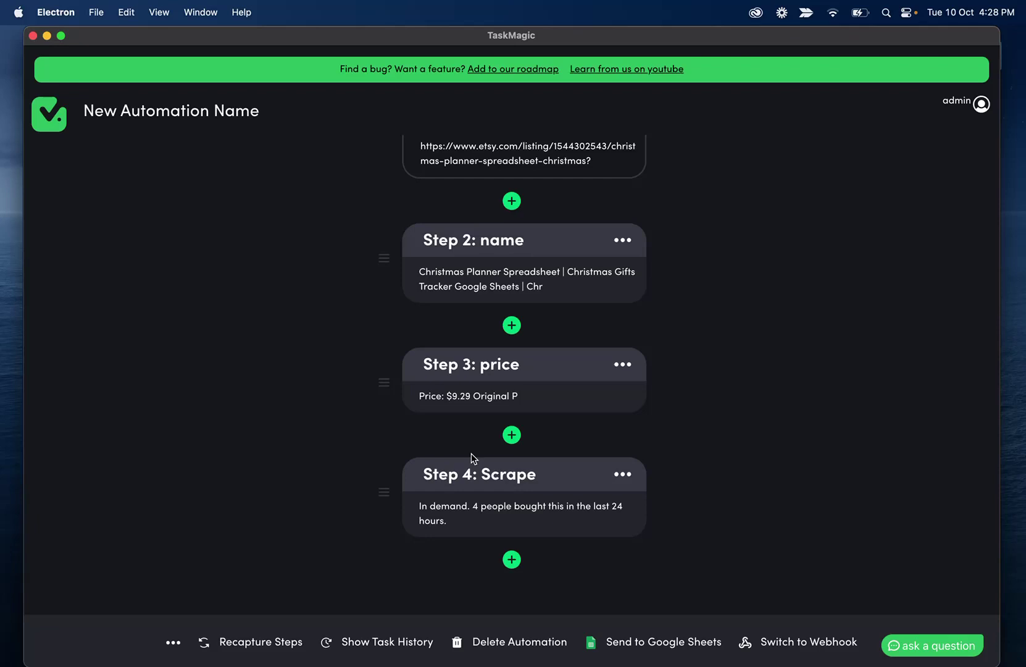
pyautogui.scroll(2, 464, 379)
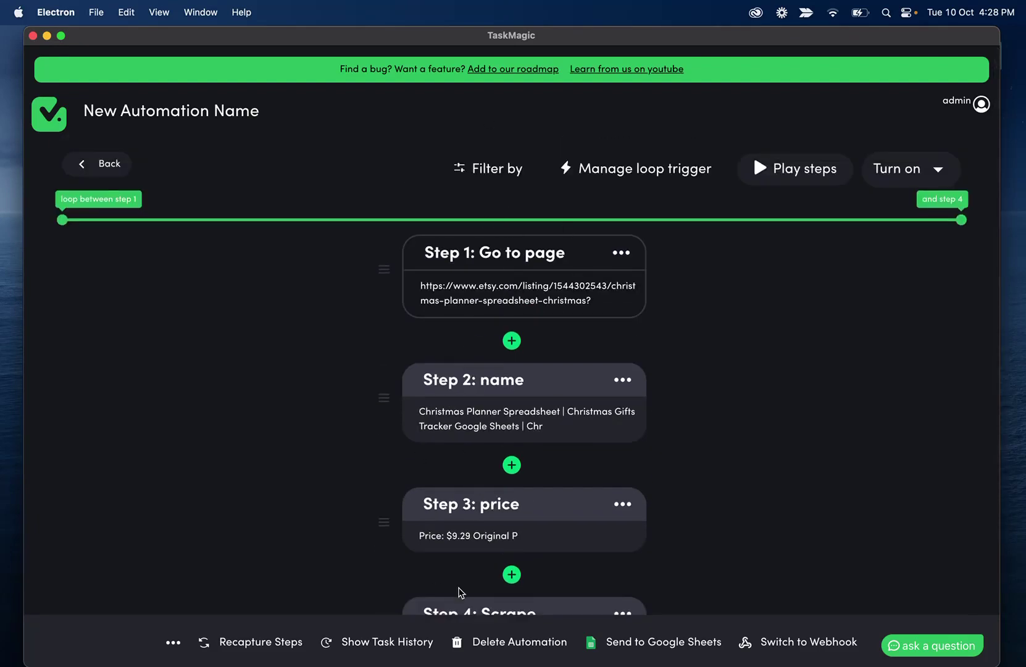
pyautogui.scroll(-2, 227, 232)
pyautogui.scroll(2, 227, 223)
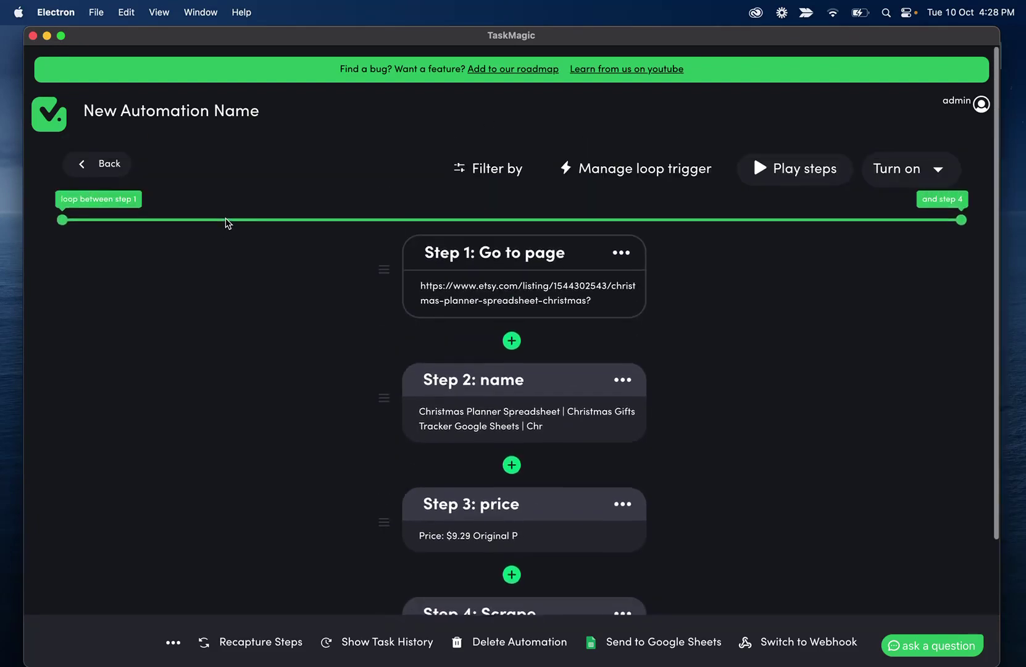
pyautogui.moveTo(61, 219); pyautogui.dragTo(662, 220)
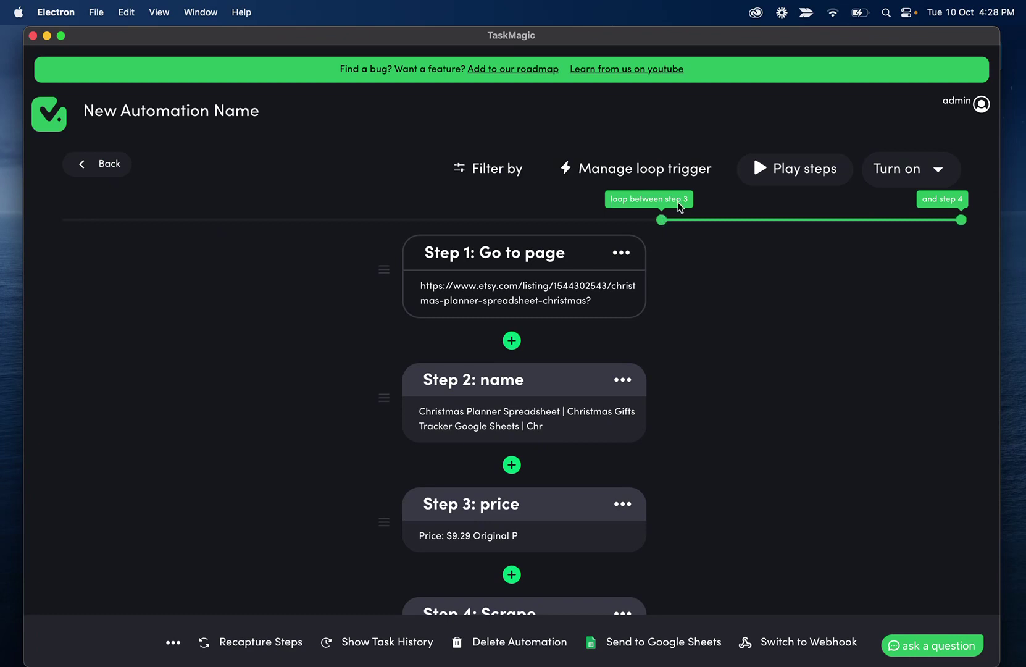
pyautogui.scroll(-1, 664, 163)
pyautogui.scroll(-1, 665, 162)
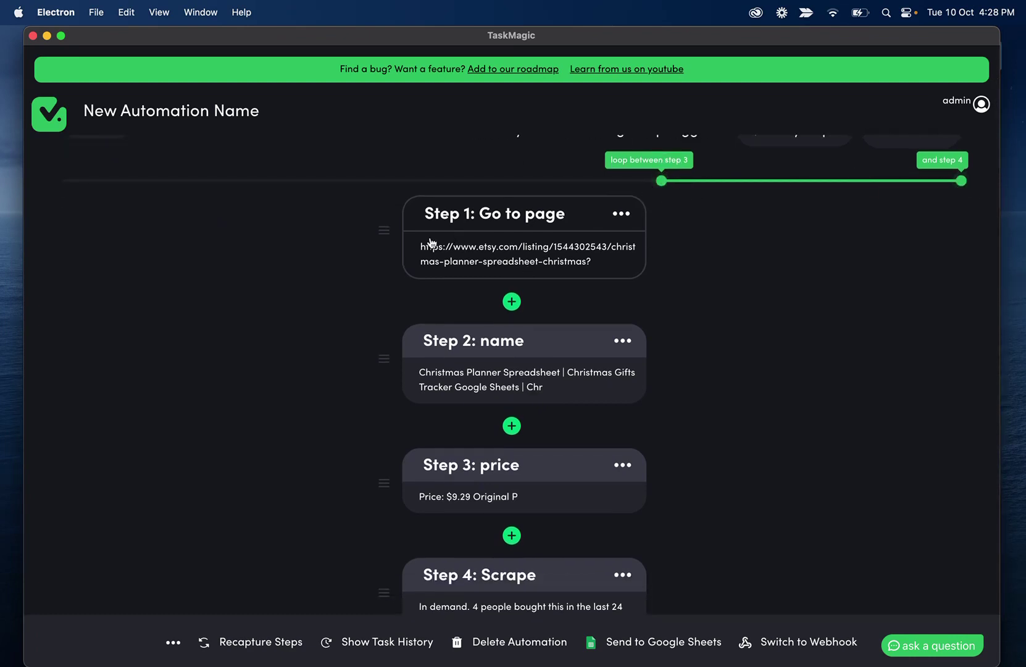
pyautogui.scroll(-2, 414, 323)
pyautogui.scroll(-2, 449, 398)
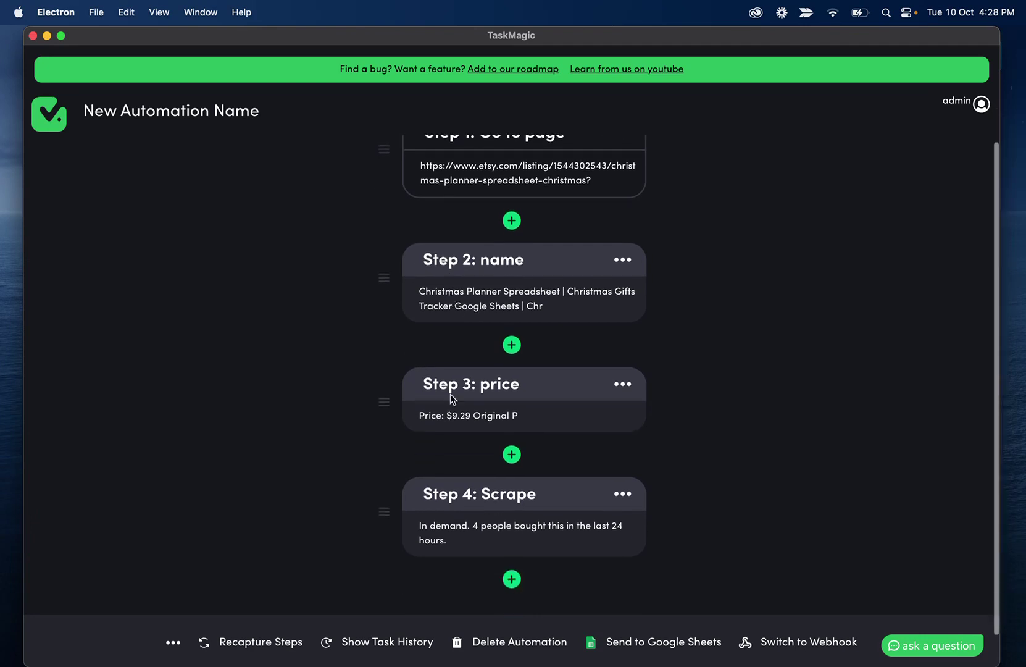
pyautogui.scroll(-1, 472, 388)
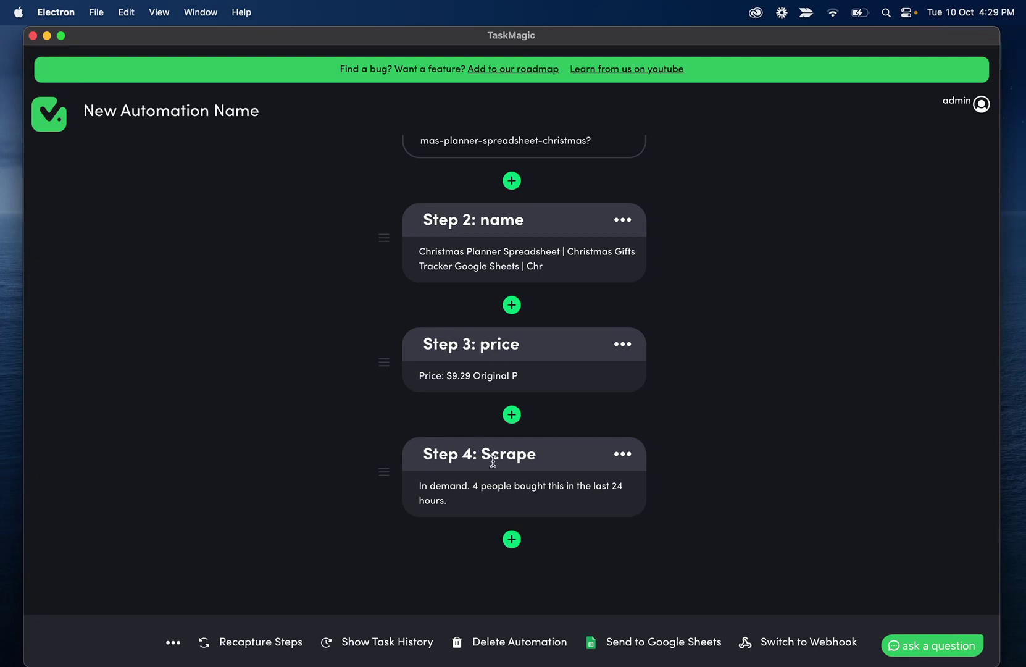
pyautogui.scroll(4, 517, 350)
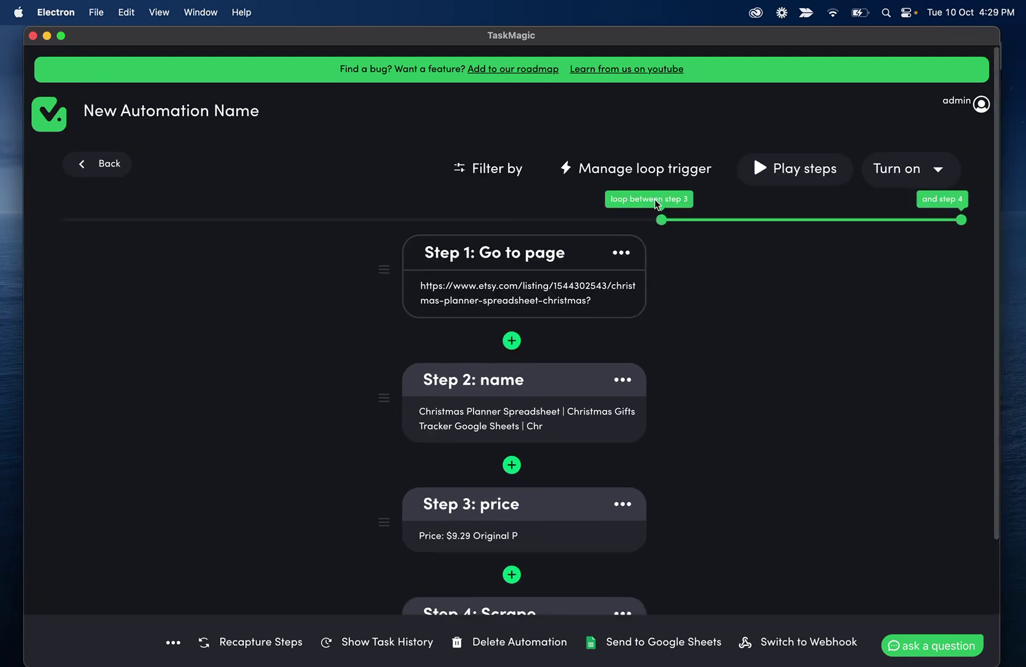
pyautogui.moveTo(651, 215); pyautogui.dragTo(178, 217)
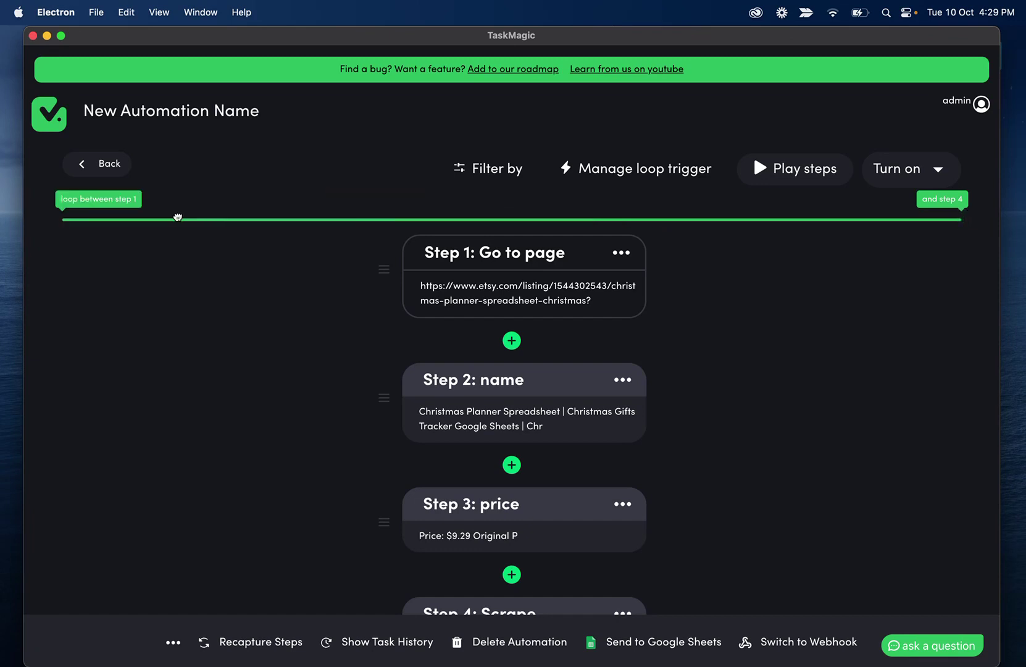
pyautogui.click(529, 302)
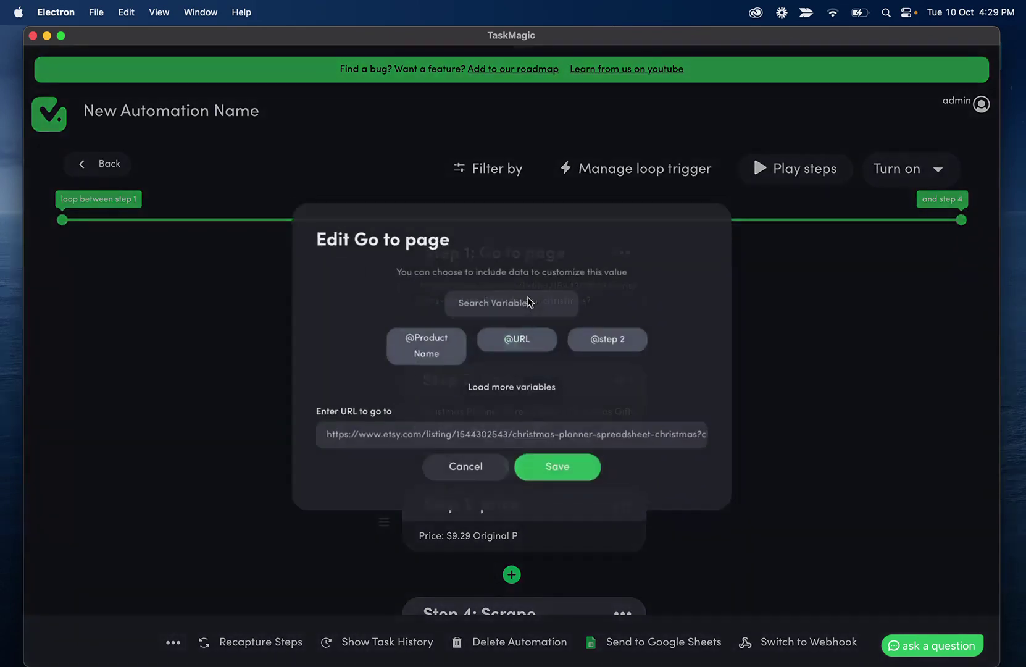
pyautogui.moveTo(355, 438); pyautogui.dragTo(318, 438)
pyautogui.moveTo(721, 420); pyautogui.dragTo(733, 440)
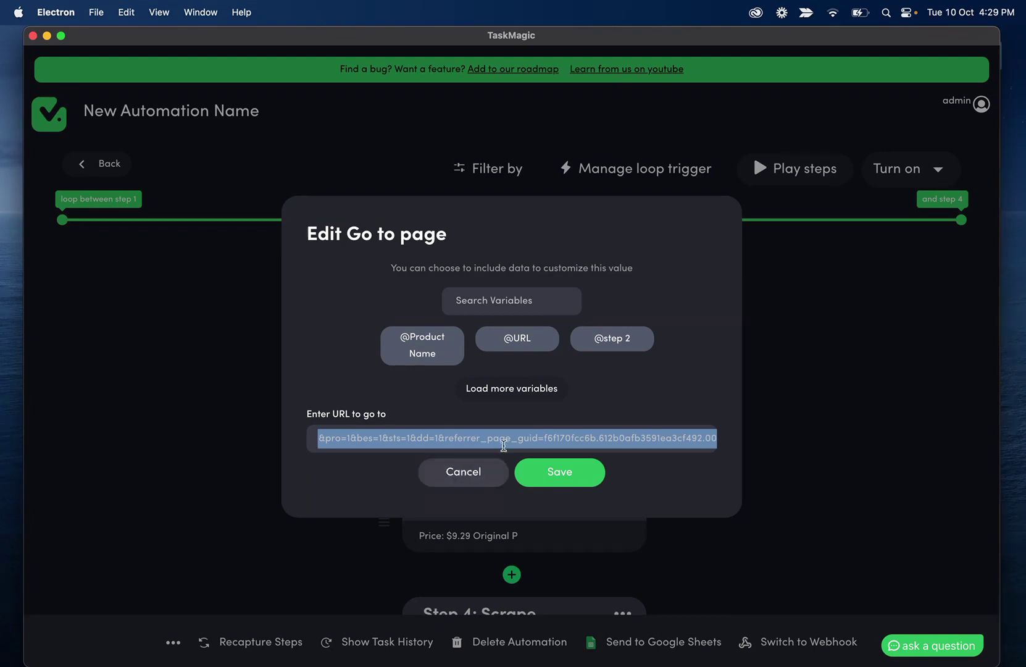
pyautogui.click(503, 442)
pyautogui.press('super+a')
pyautogui.press('BackSpace')
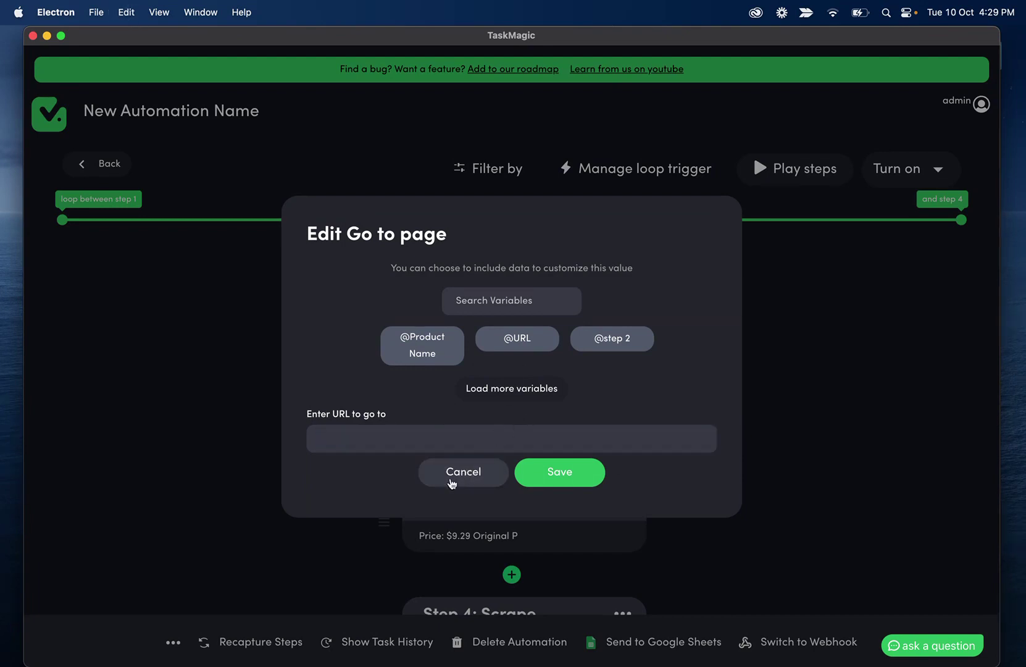
pyautogui.click(519, 339)
pyautogui.click(588, 478)
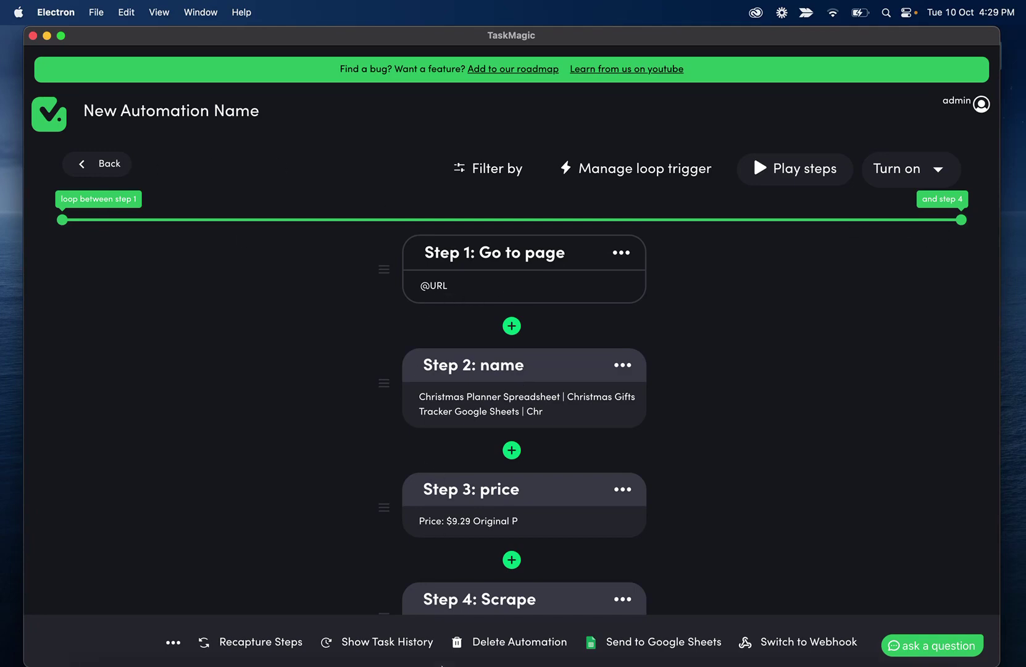
pyautogui.moveTo(442, 664)
pyautogui.click(543, 627)
pyautogui.click(188, 284)
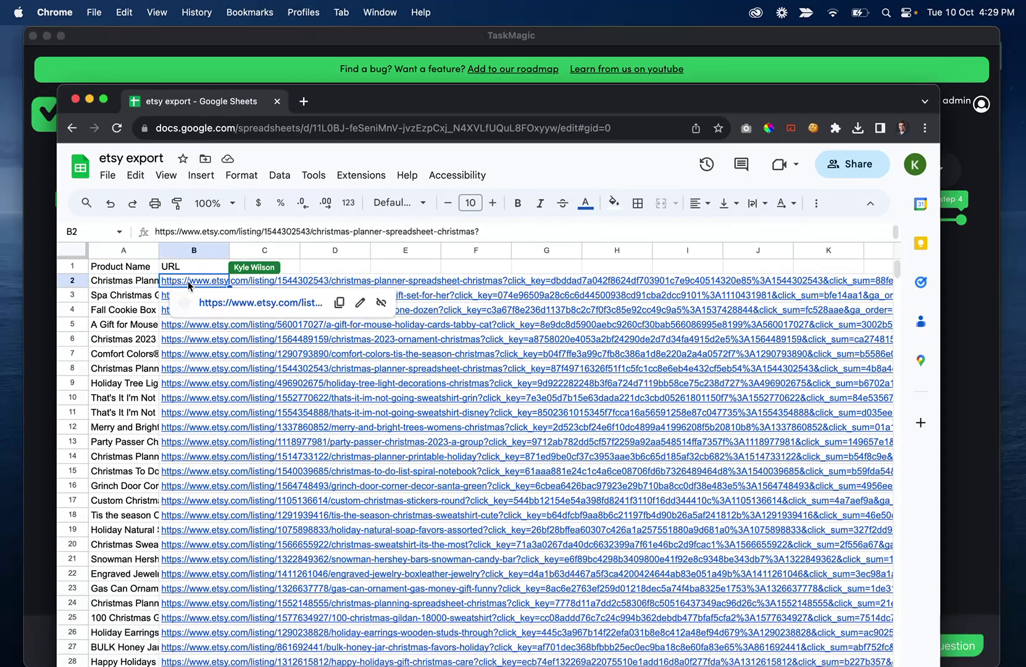
pyautogui.click(175, 298)
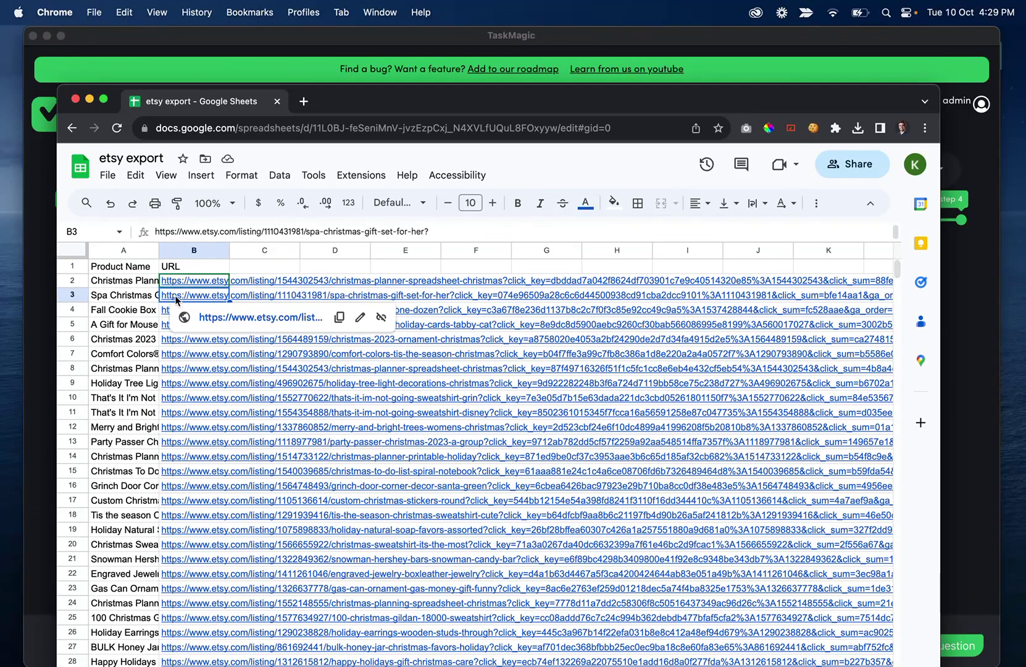
pyautogui.press('Down')
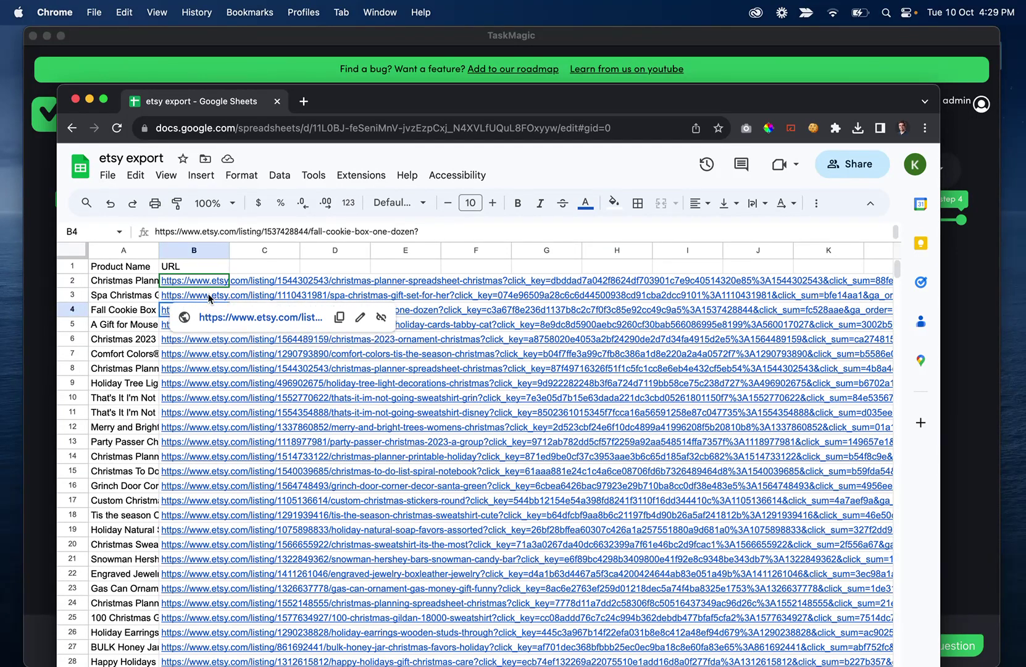
pyautogui.moveTo(422, 655)
pyautogui.click(729, 630)
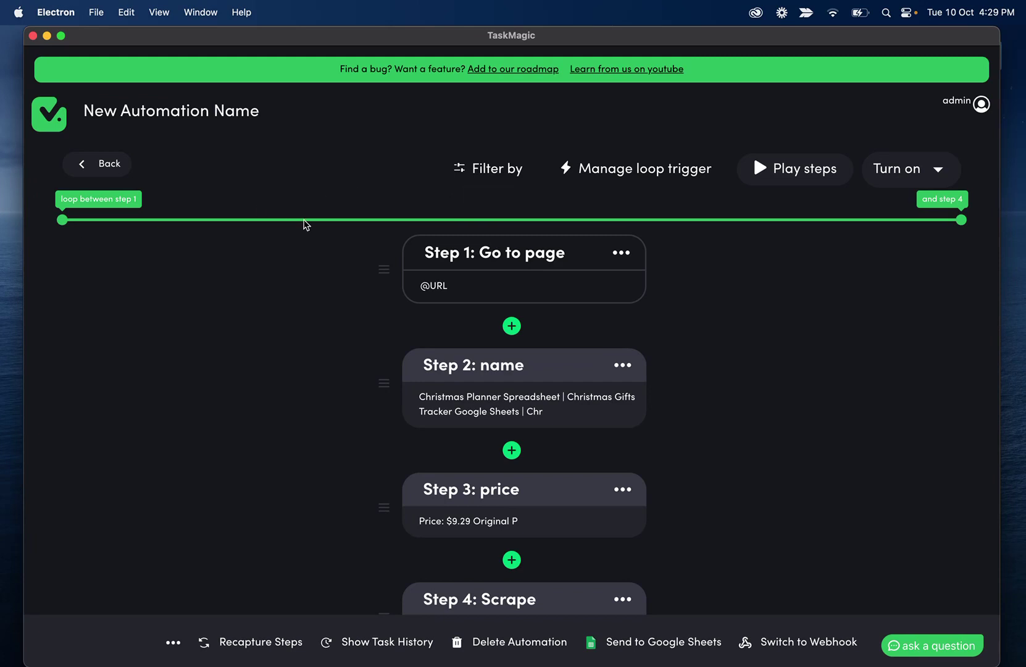
pyautogui.scroll(-3, 556, 293)
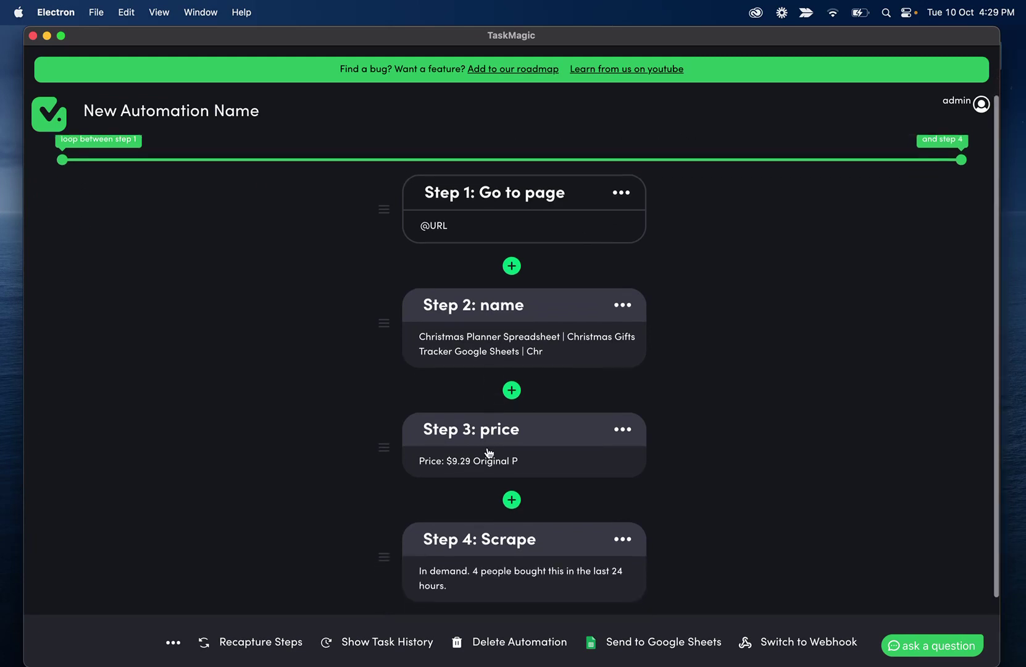
pyautogui.scroll(-3, 473, 478)
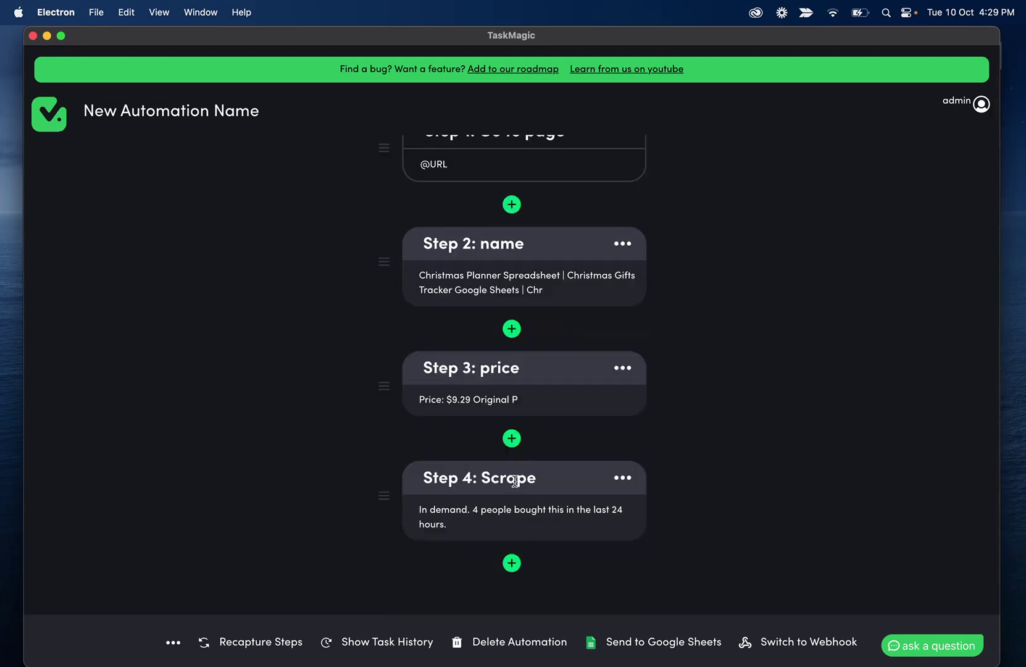
pyautogui.scroll(6, 570, 313)
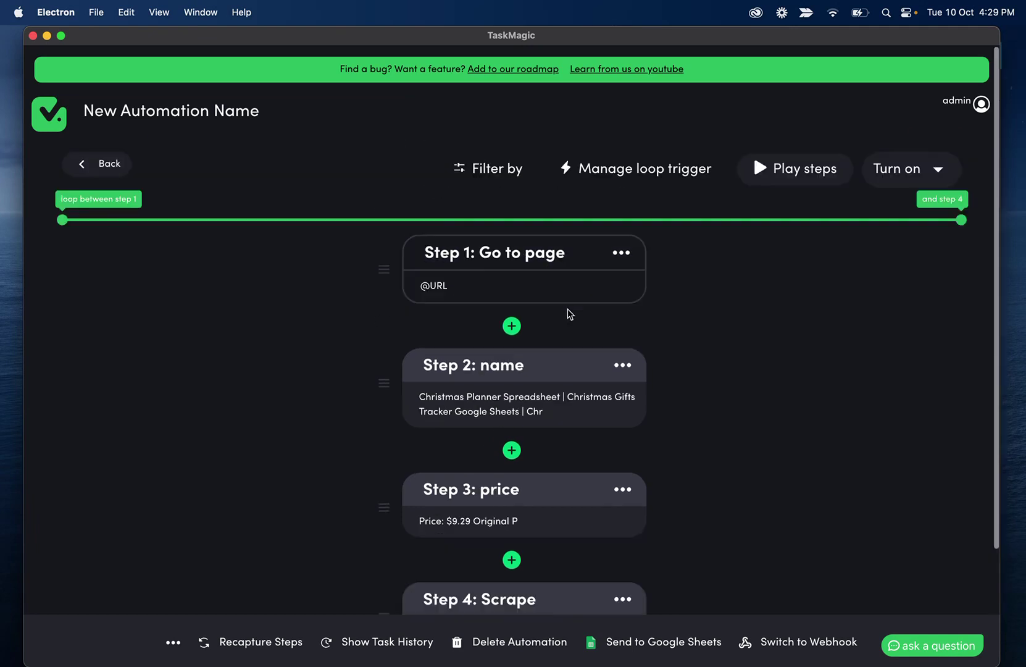
# Export results to the etsy export sheet's Product Details worksheet, mapping steps 2–4 to Name, Price, Popularity
pyautogui.click(660, 645)
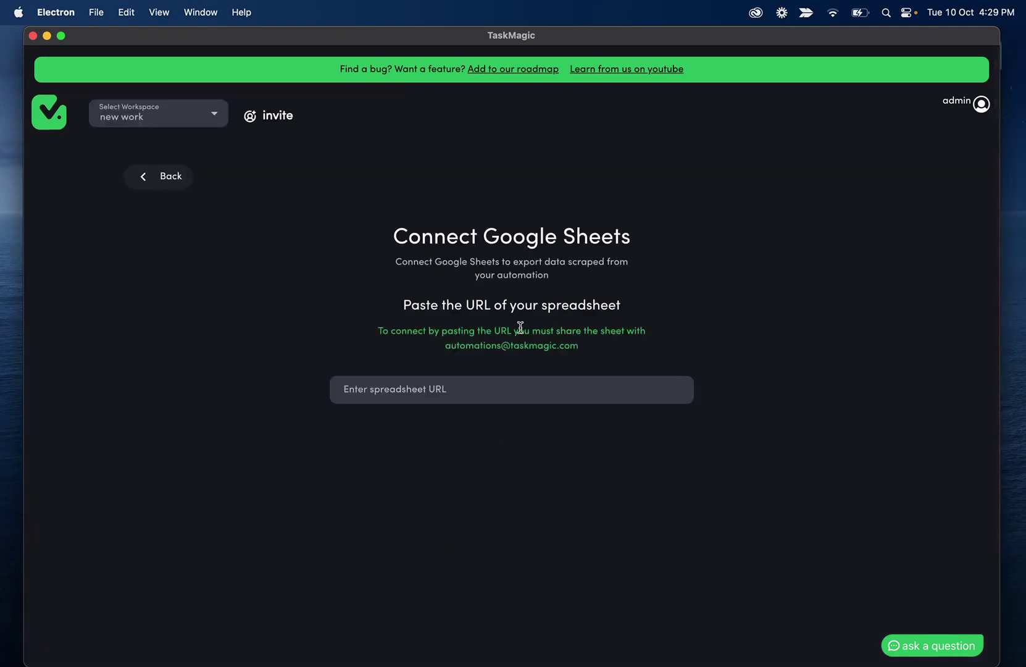
pyautogui.click(442, 384)
pyautogui.press('super+v')
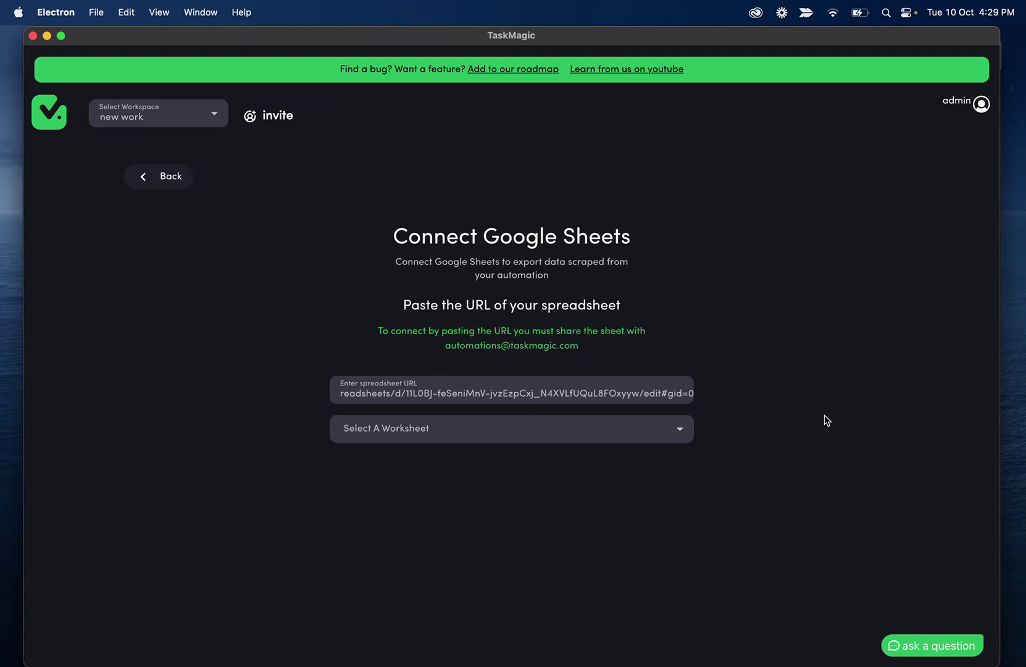
pyautogui.click(462, 430)
pyautogui.click(412, 496)
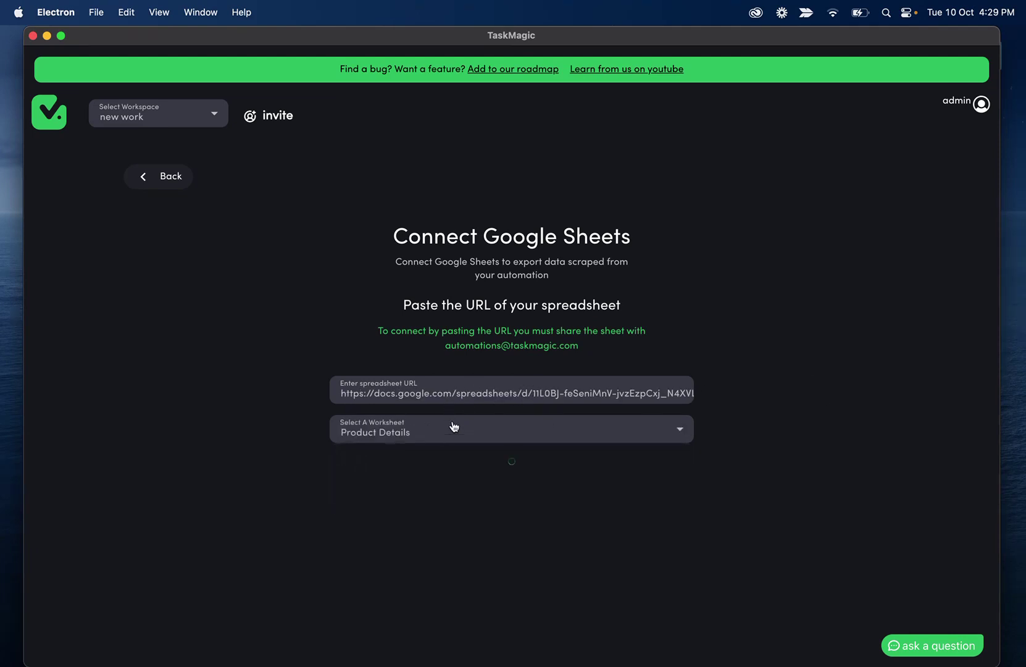
pyautogui.scroll(-4, 457, 442)
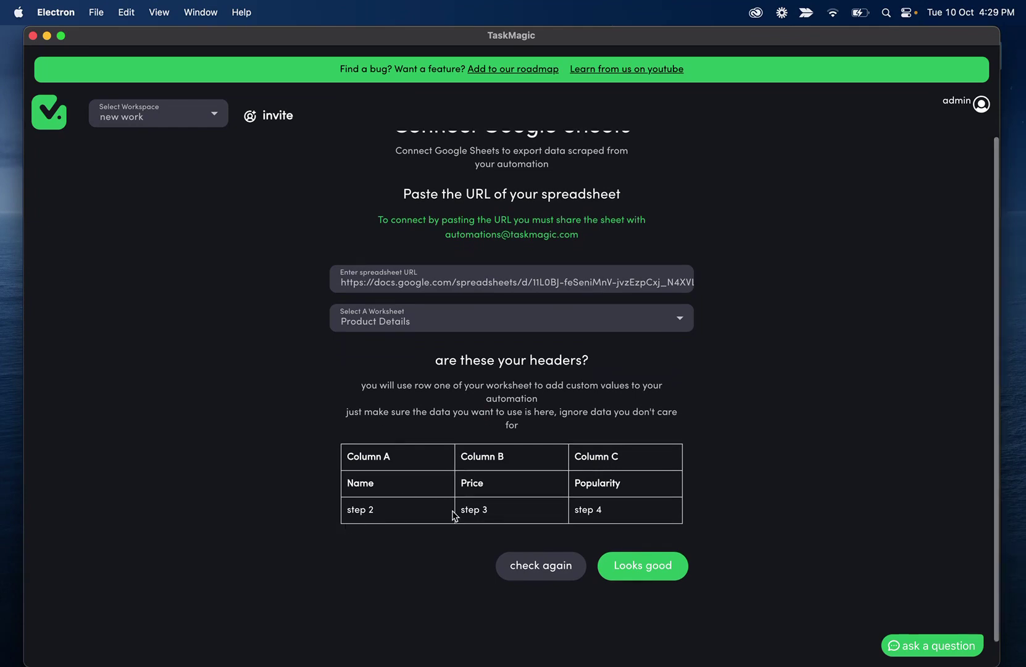
pyautogui.click(667, 565)
pyautogui.scroll(-3, 592, 312)
pyautogui.scroll(3, 591, 312)
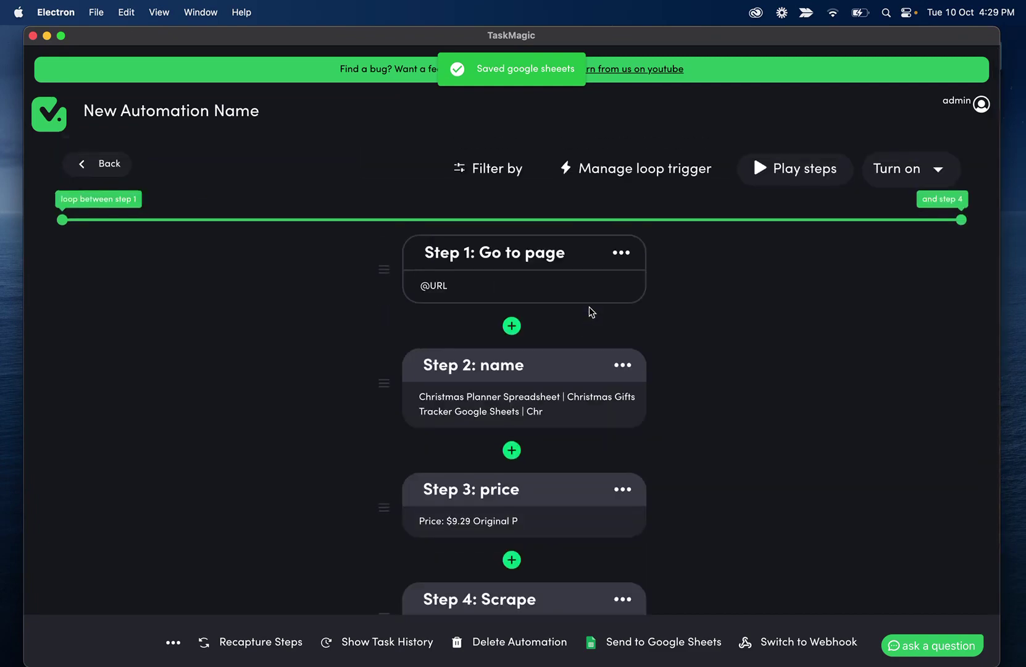
# Add a .05 minute Delay step after Step 4
pyautogui.scroll(-3, 592, 312)
pyautogui.scroll(3, 591, 312)
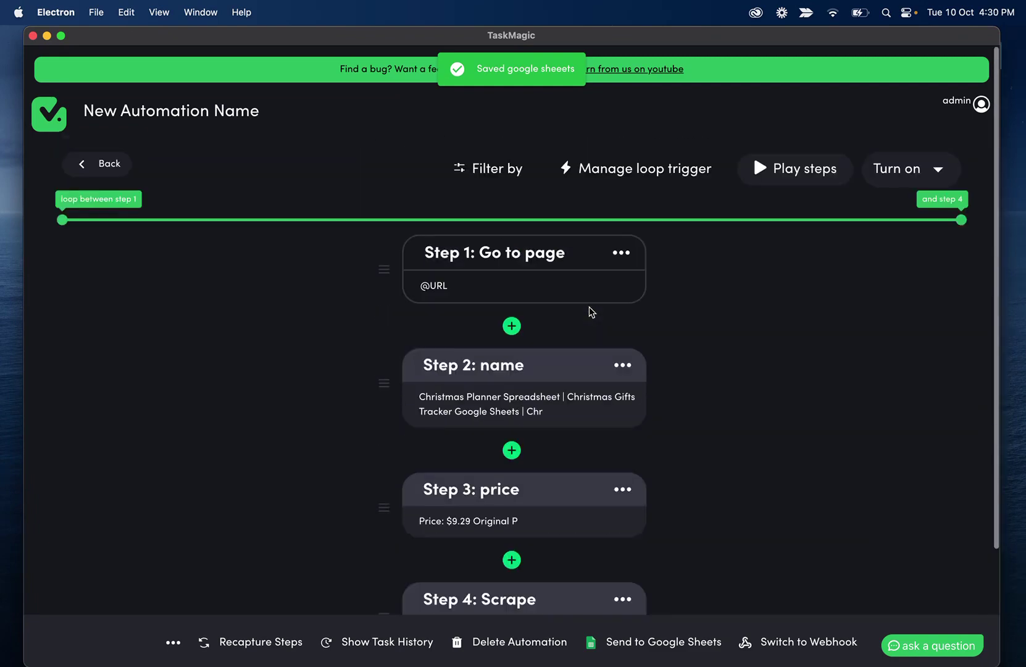
pyautogui.scroll(-3, 591, 311)
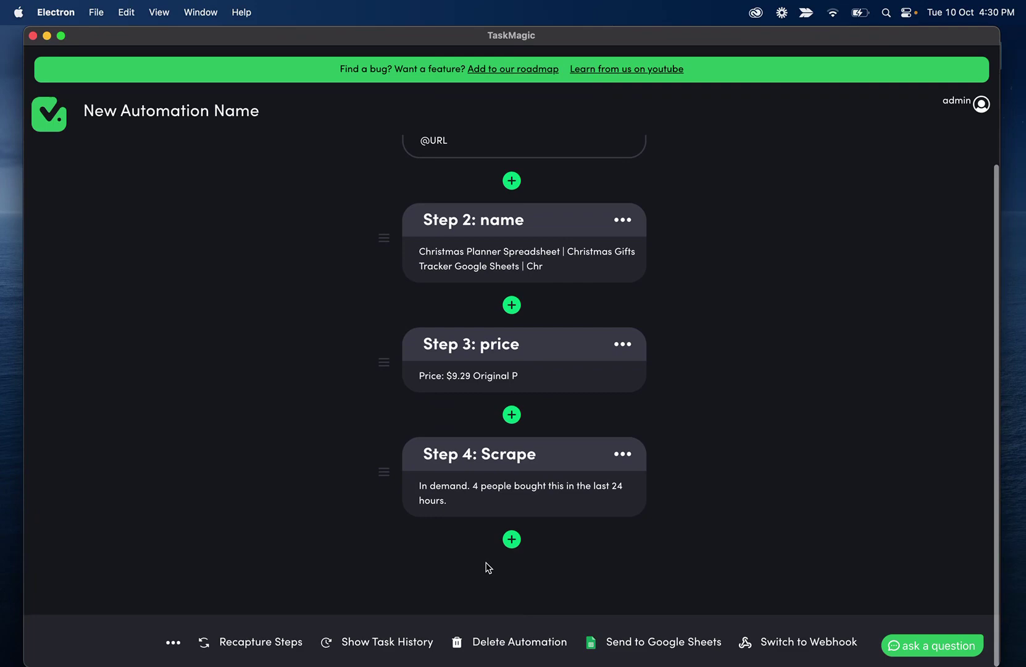
pyautogui.click(511, 539)
pyautogui.click(488, 377)
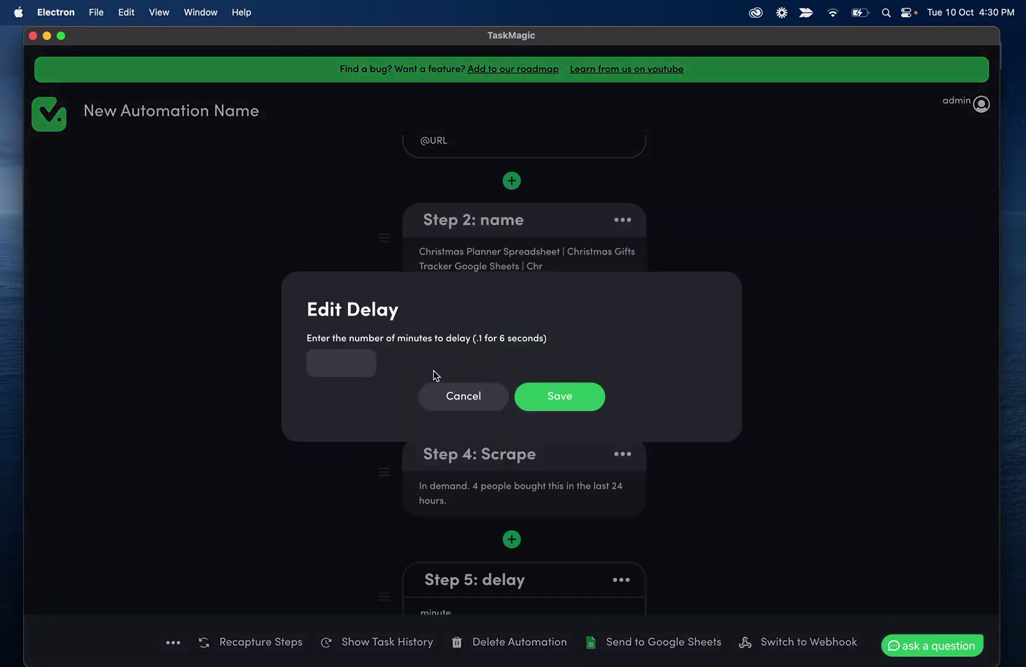
pyautogui.write('.05')
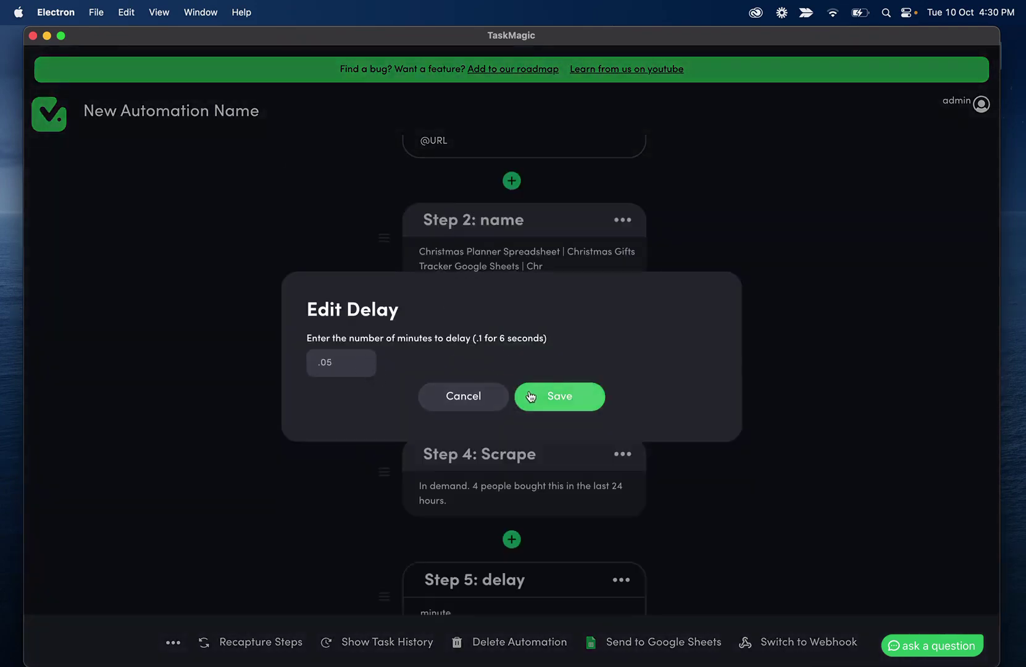
pyautogui.click(559, 396)
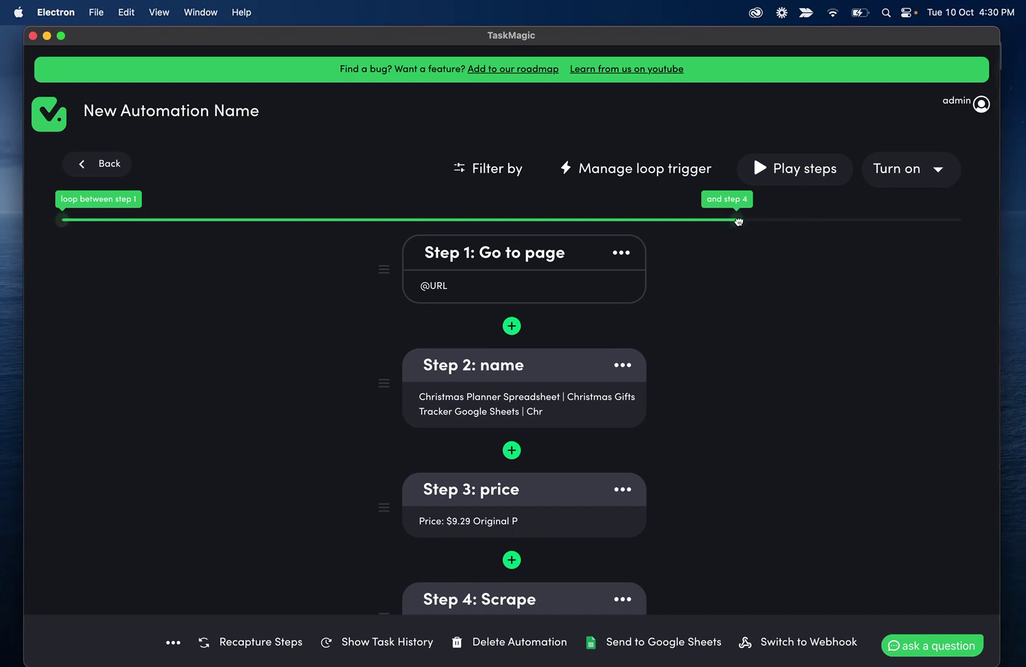
# Stretch the loop to cover step 1 through step 5
pyautogui.moveTo(738, 220); pyautogui.dragTo(1015, 209)
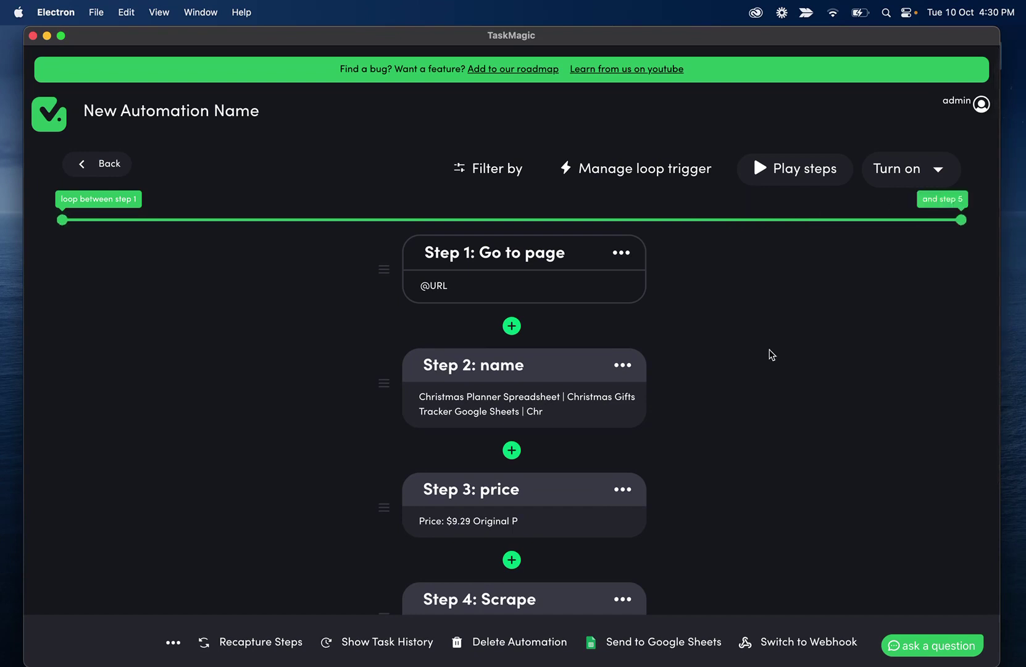
pyautogui.scroll(-3, 771, 354)
pyautogui.scroll(-3, 771, 353)
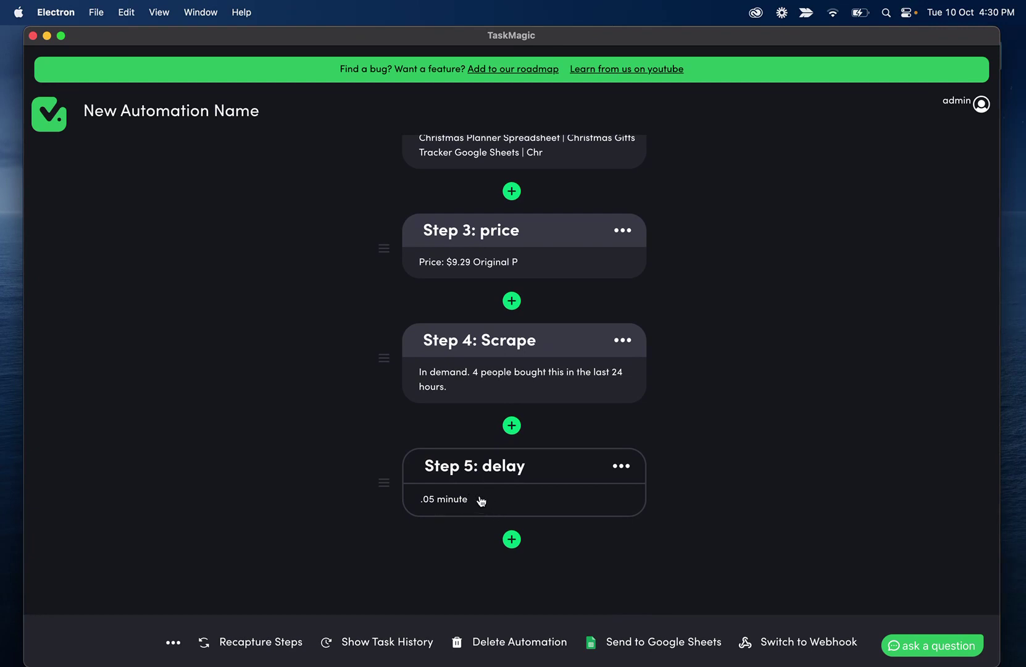
pyautogui.scroll(6, 668, 338)
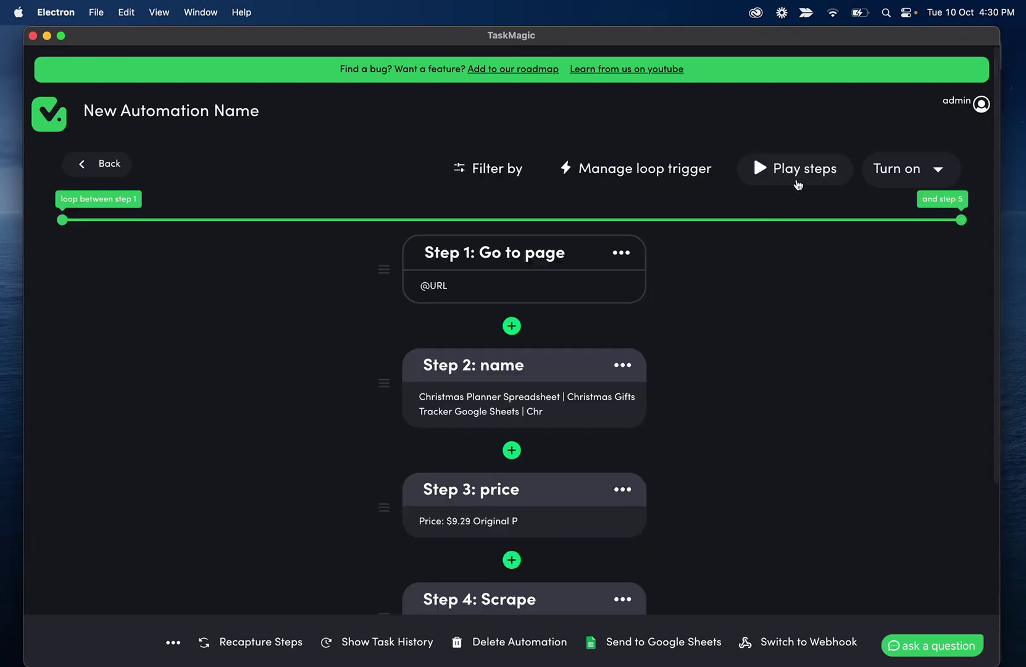
# Start the looping test run and check its log and the first exported Etsy results
pyautogui.click(782, 170)
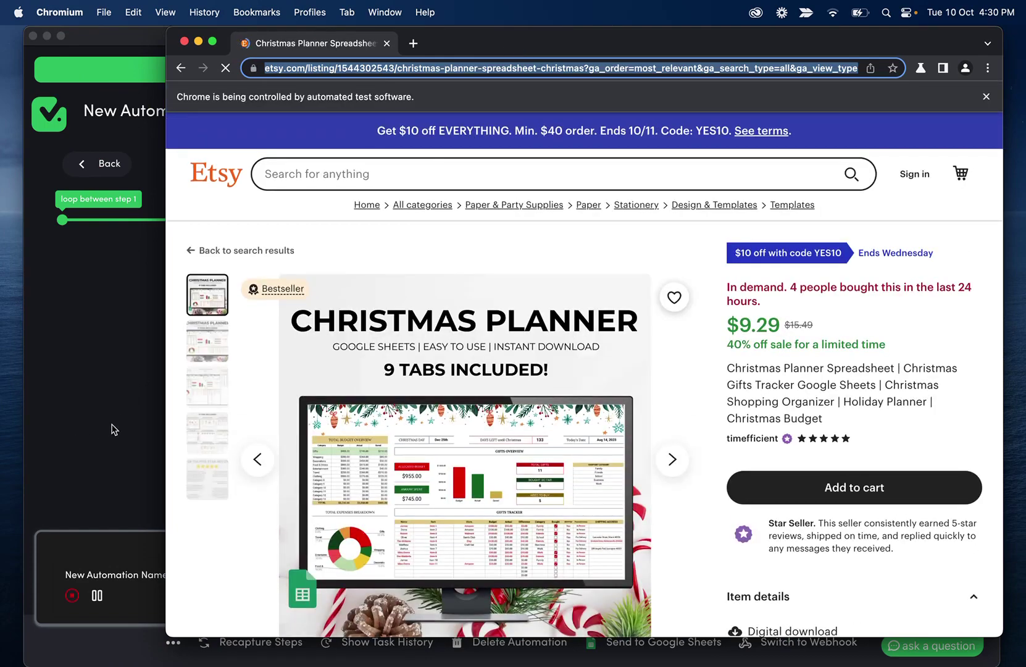
pyautogui.click(115, 429)
pyautogui.click(286, 611)
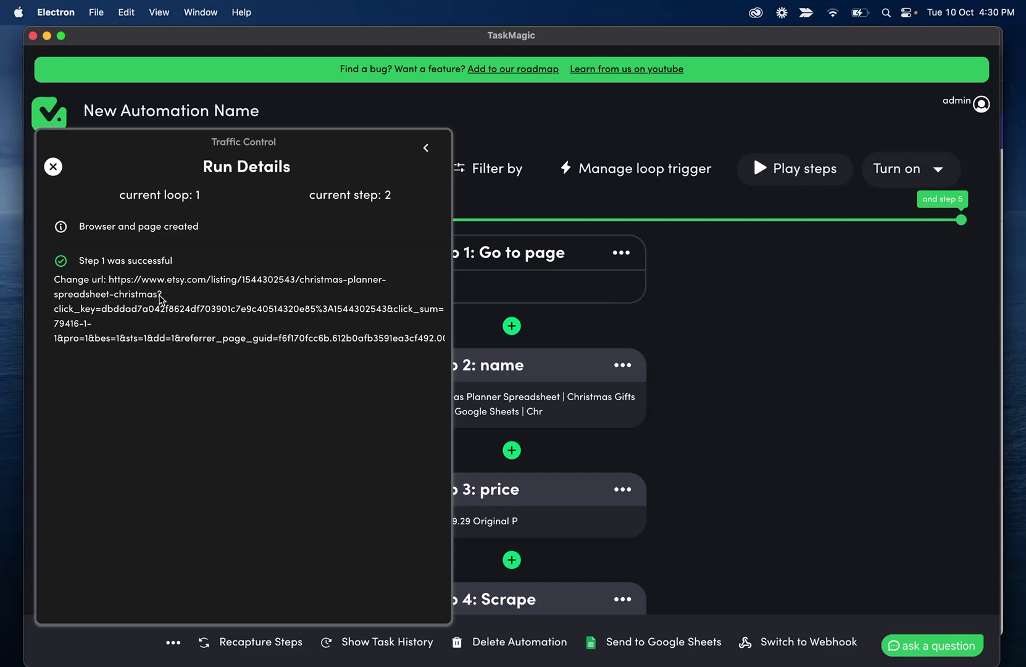
pyautogui.click(745, 624)
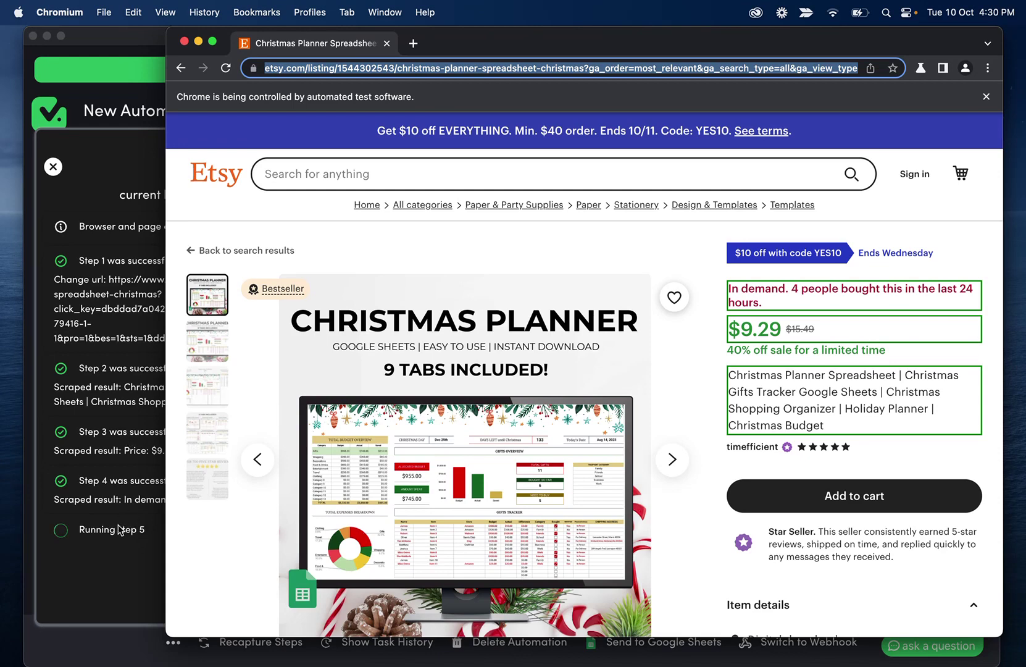
pyautogui.click(62, 530)
pyautogui.click(62, 168)
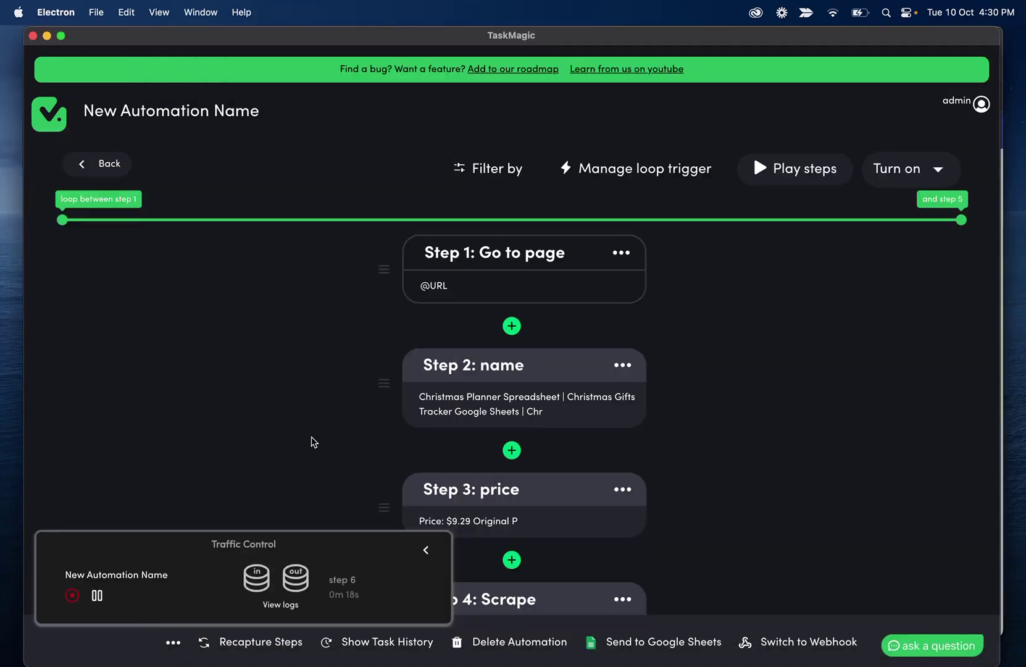
pyautogui.click(297, 574)
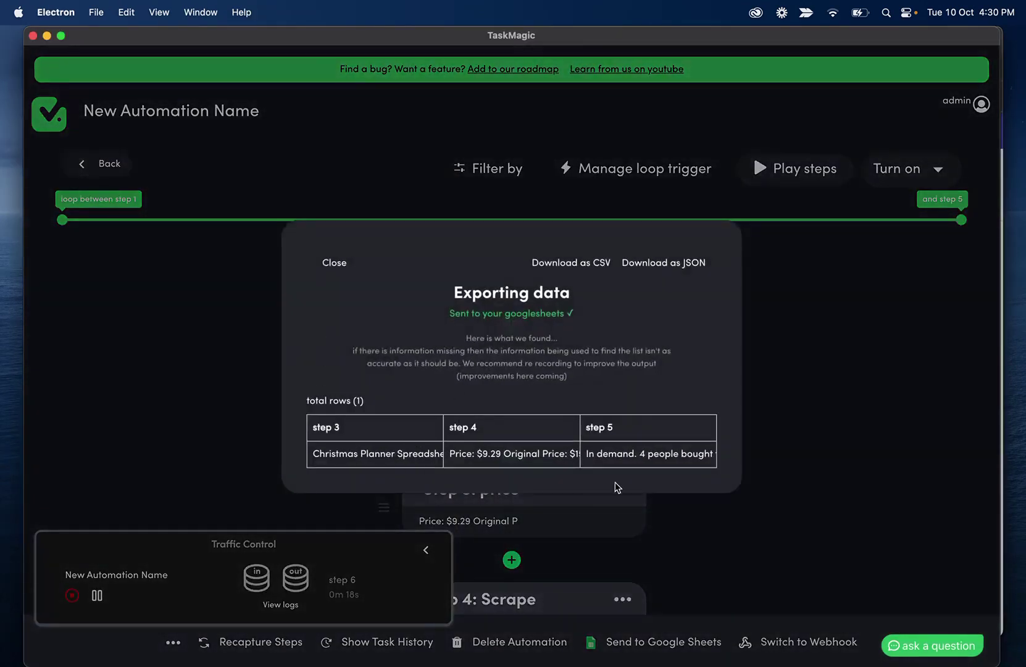
pyautogui.click(338, 265)
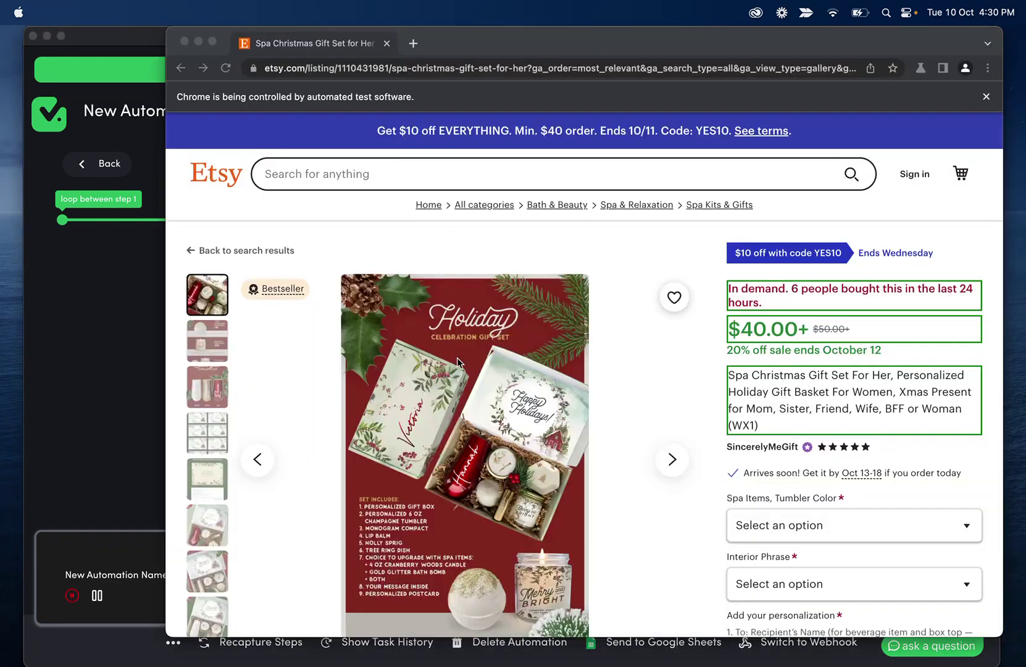
# Recheck the run log on loop 3 and review the three rows sent to Google Sheets
pyautogui.click(129, 415)
pyautogui.click(296, 602)
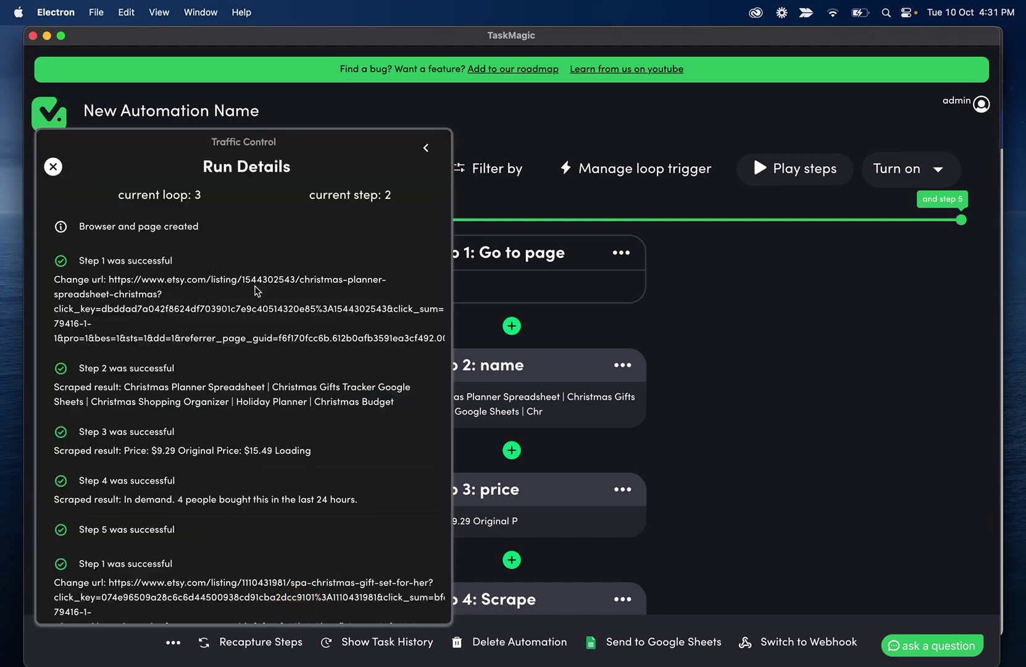
pyautogui.scroll(-4, 253, 432)
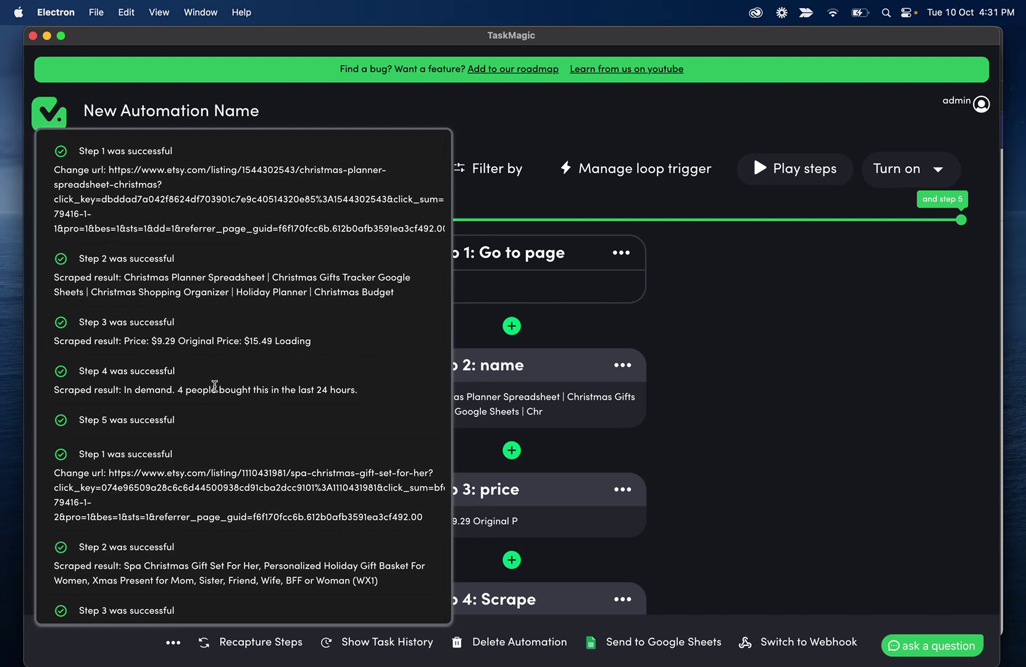
pyautogui.scroll(-3, 239, 511)
pyautogui.scroll(6, 266, 541)
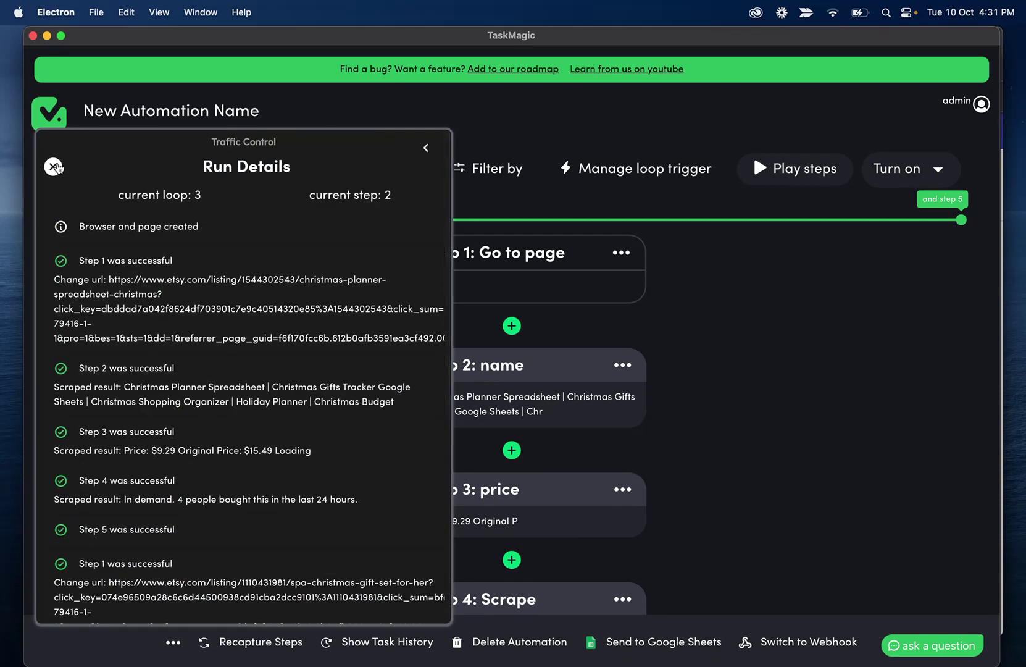
pyautogui.click(54, 167)
pyautogui.click(285, 566)
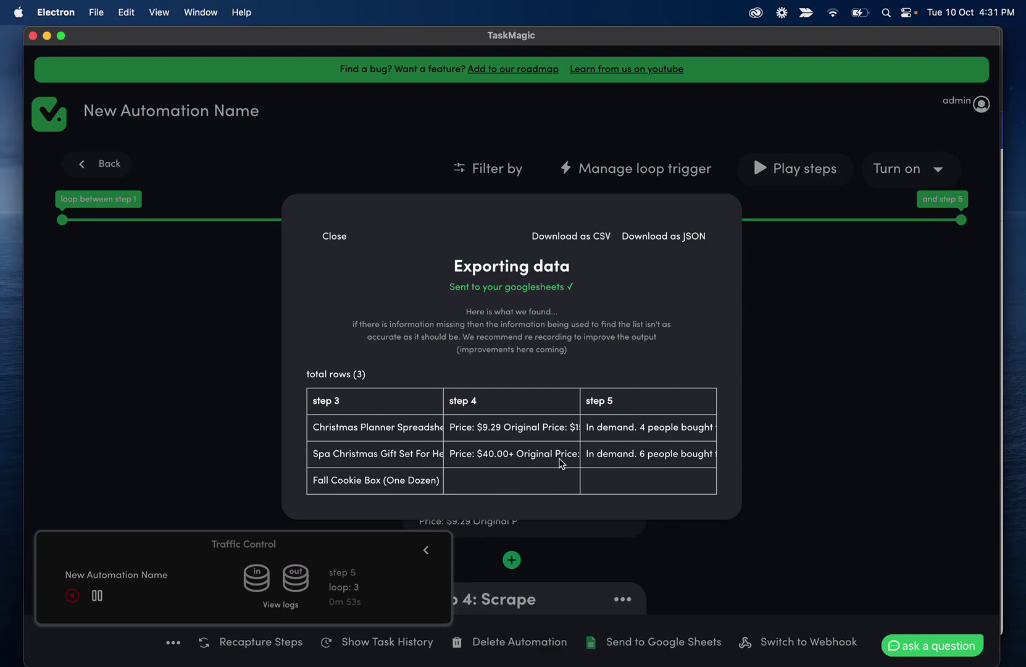
pyautogui.click(322, 244)
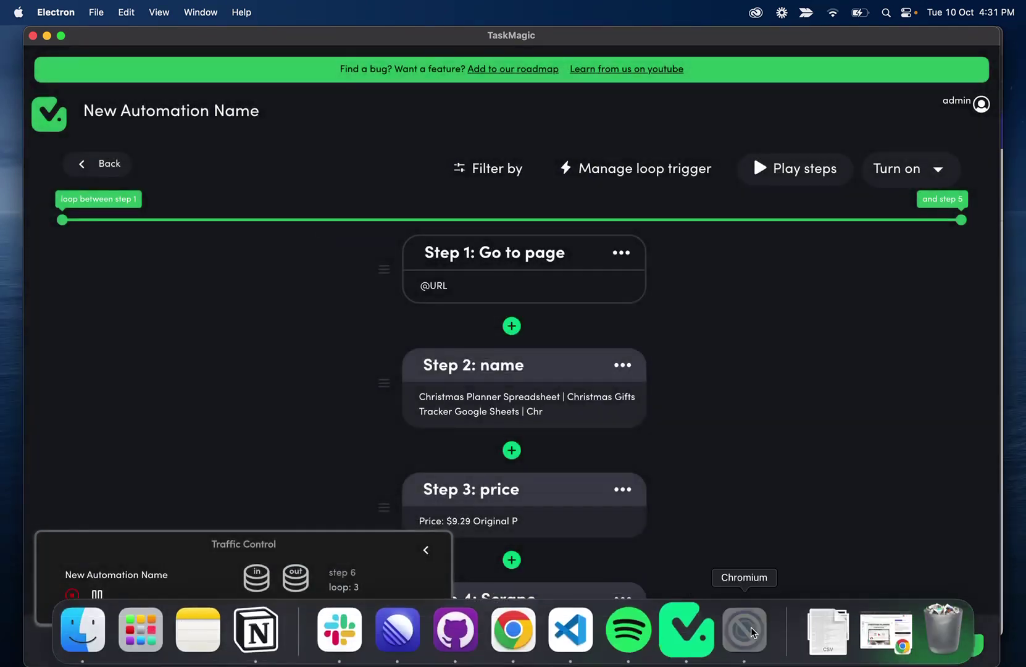
# Let the run finish all 10 loops and scroll through the completed run log
pyautogui.click(745, 646)
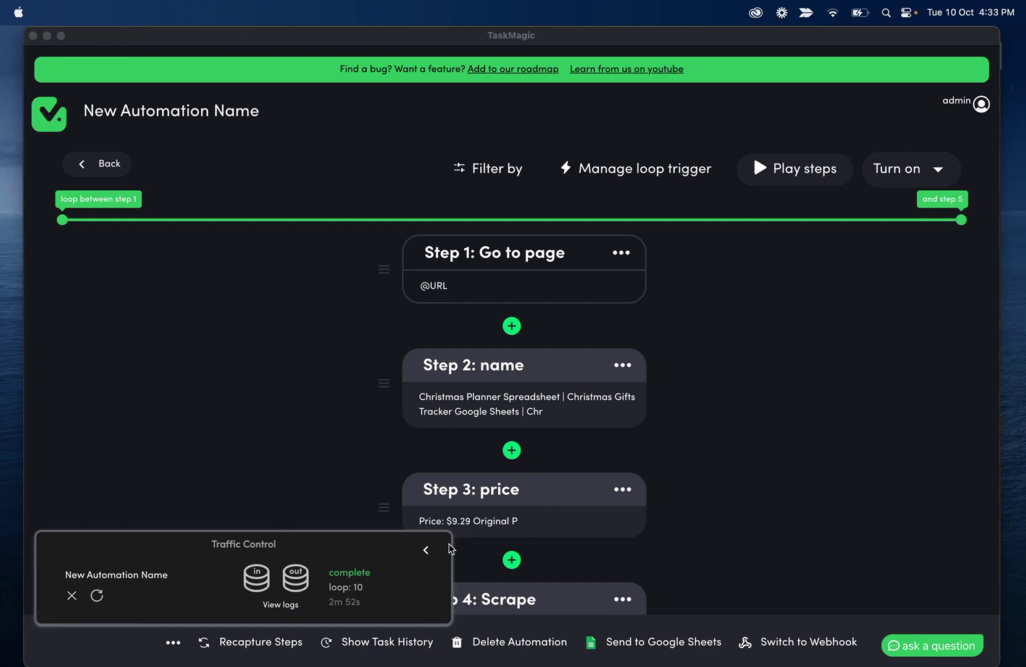
pyautogui.click(369, 601)
pyautogui.click(282, 607)
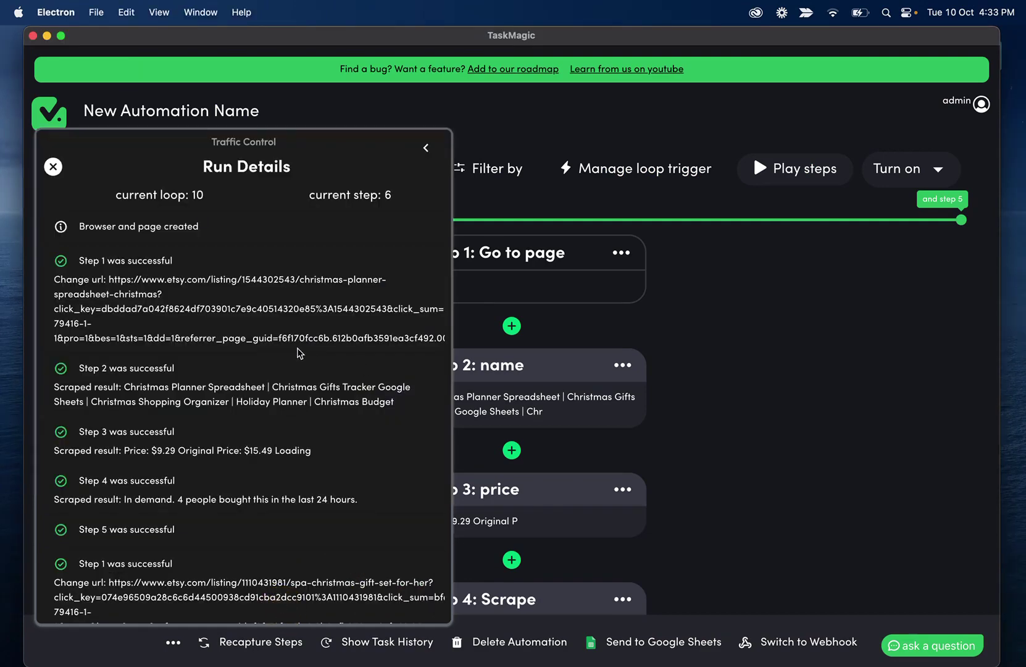
pyautogui.scroll(-15, 142, 392)
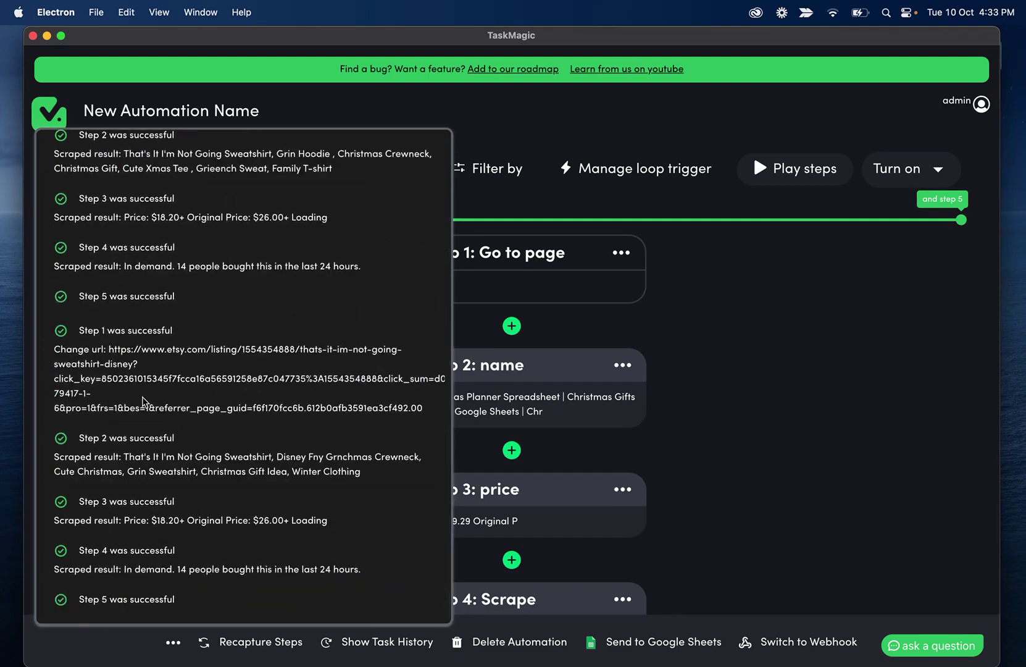
pyautogui.scroll(15, 142, 398)
pyautogui.click(56, 167)
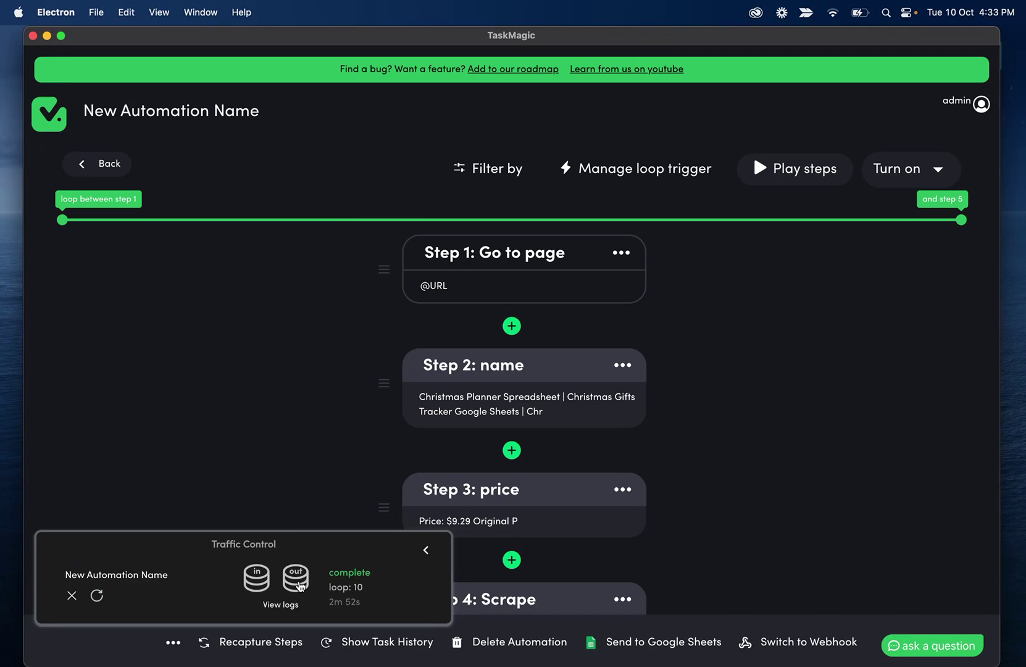
# Inspect the ten exported rows, noting 'Loading' in Fall Cookie Box's price and the popularity text
pyautogui.click(299, 585)
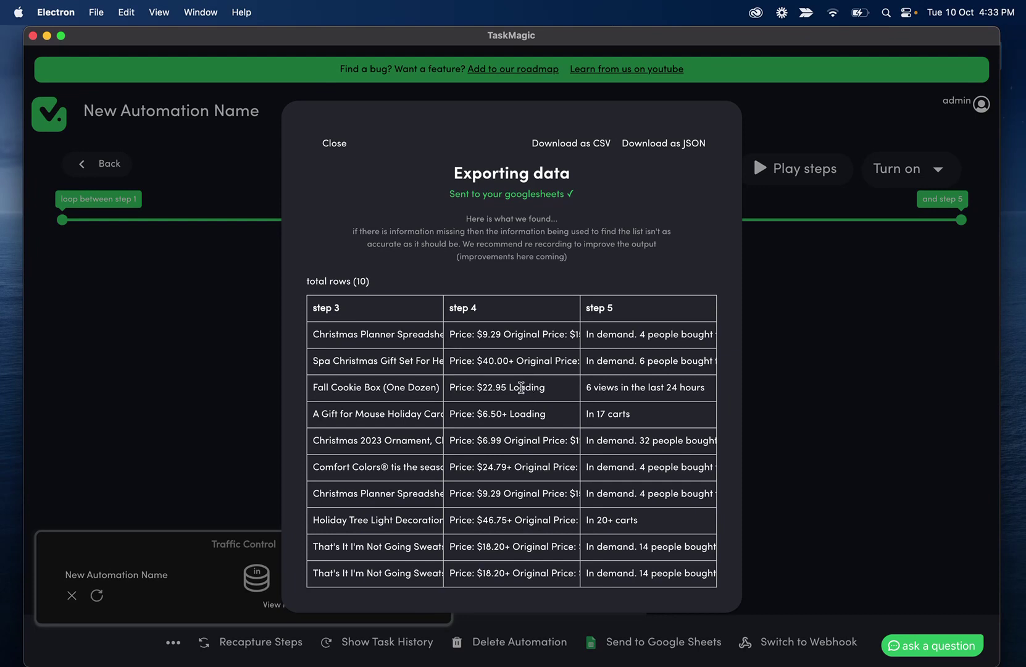
pyautogui.moveTo(508, 388); pyautogui.dragTo(539, 388)
pyautogui.click(546, 395)
pyautogui.moveTo(546, 396); pyautogui.dragTo(509, 388)
pyautogui.moveTo(585, 334); pyautogui.dragTo(680, 335)
pyautogui.click(643, 336)
pyautogui.click(338, 144)
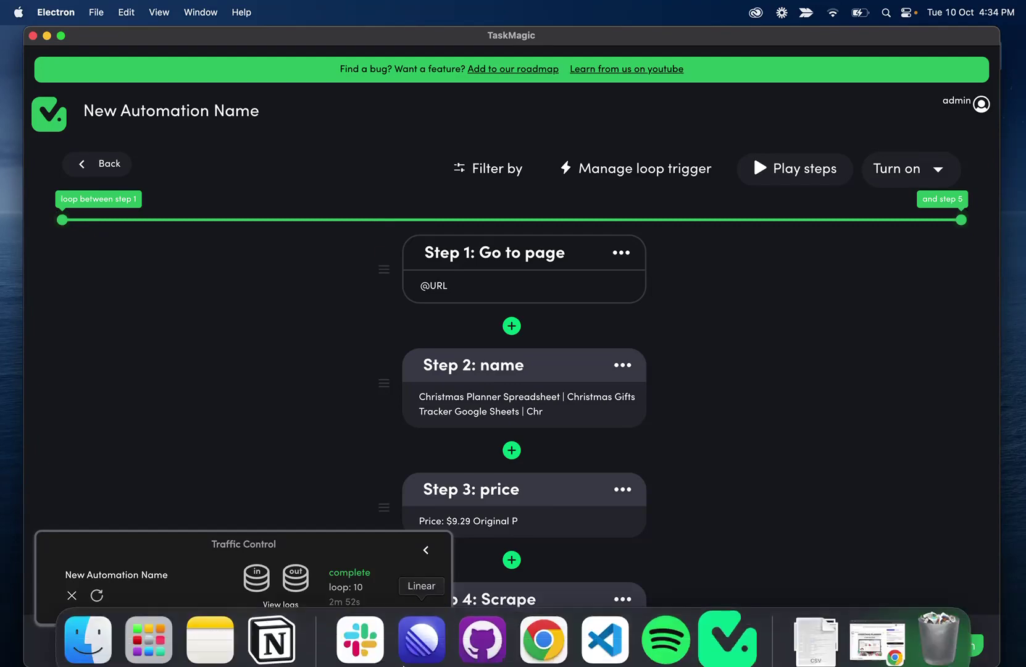
# Bring the etsy export spreadsheet forward and select the Product Details data in A1:C11
pyautogui.click(545, 624)
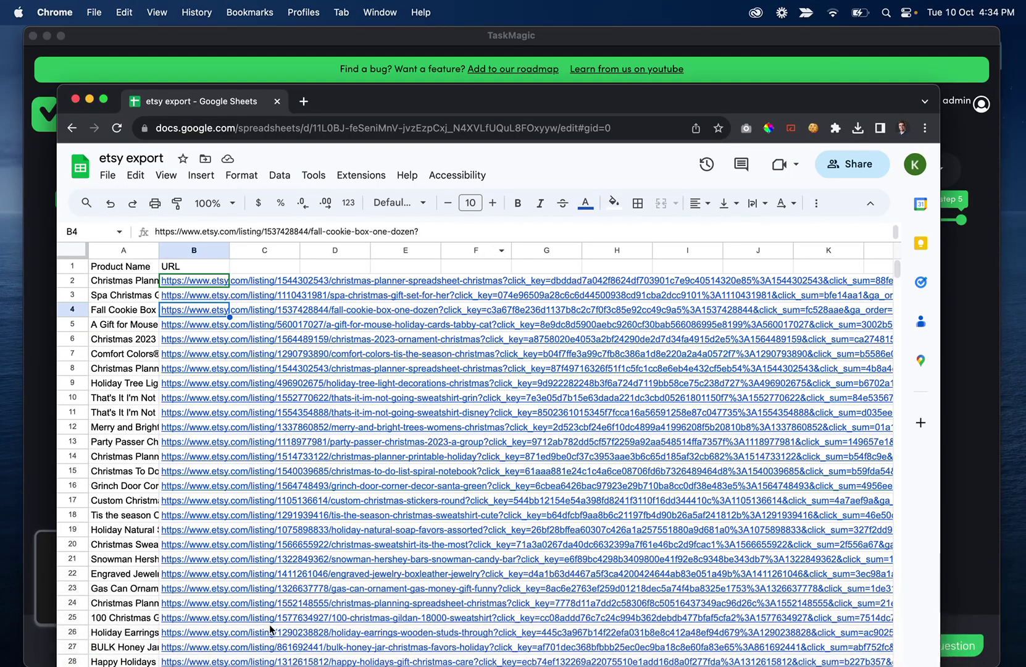
pyautogui.scroll(-5, 282, 546)
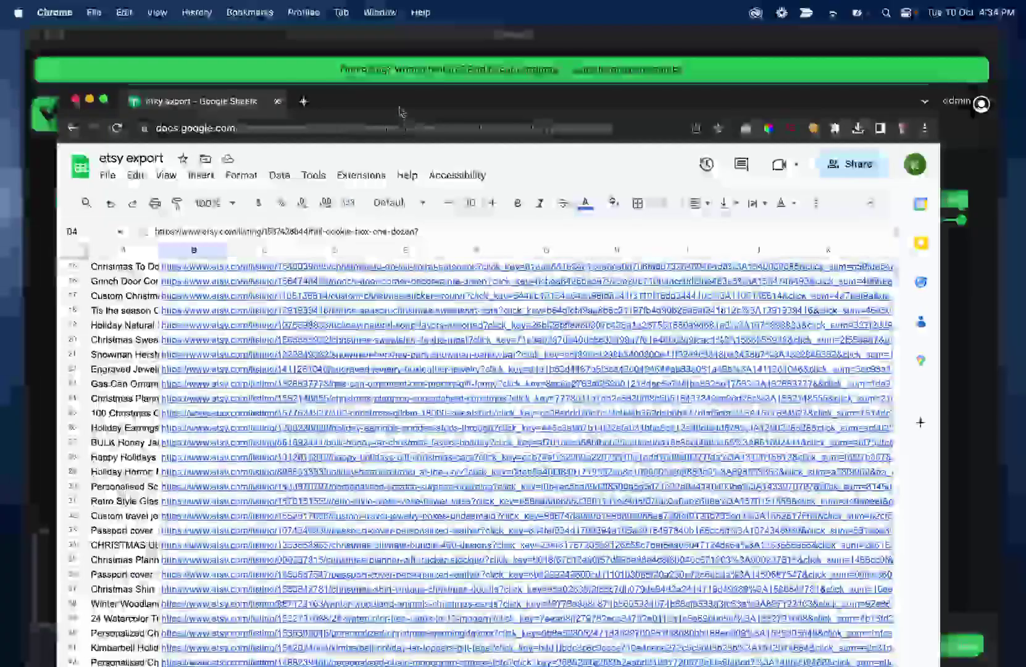
pyautogui.moveTo(400, 111); pyautogui.dragTo(400, 32)
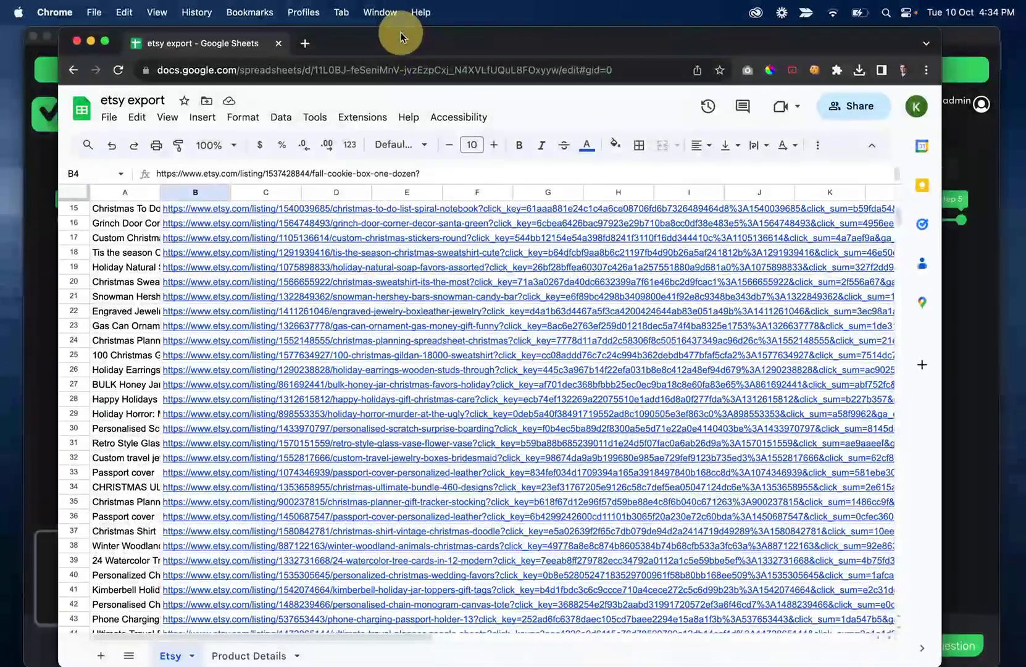
pyautogui.click(250, 654)
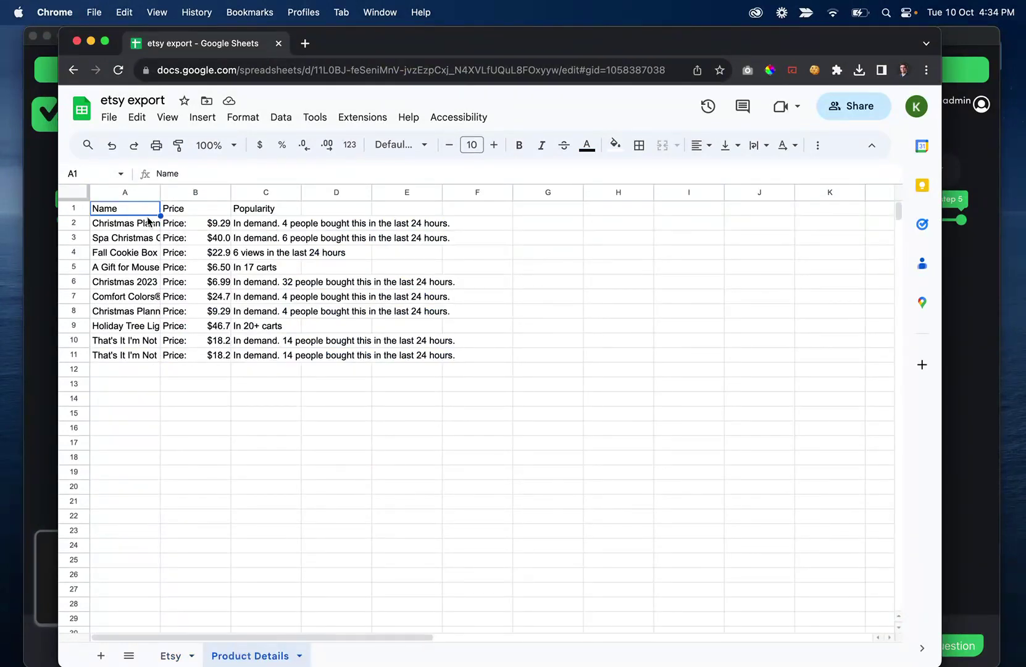
pyautogui.moveTo(151, 223); pyautogui.dragTo(185, 226)
pyautogui.click(346, 355)
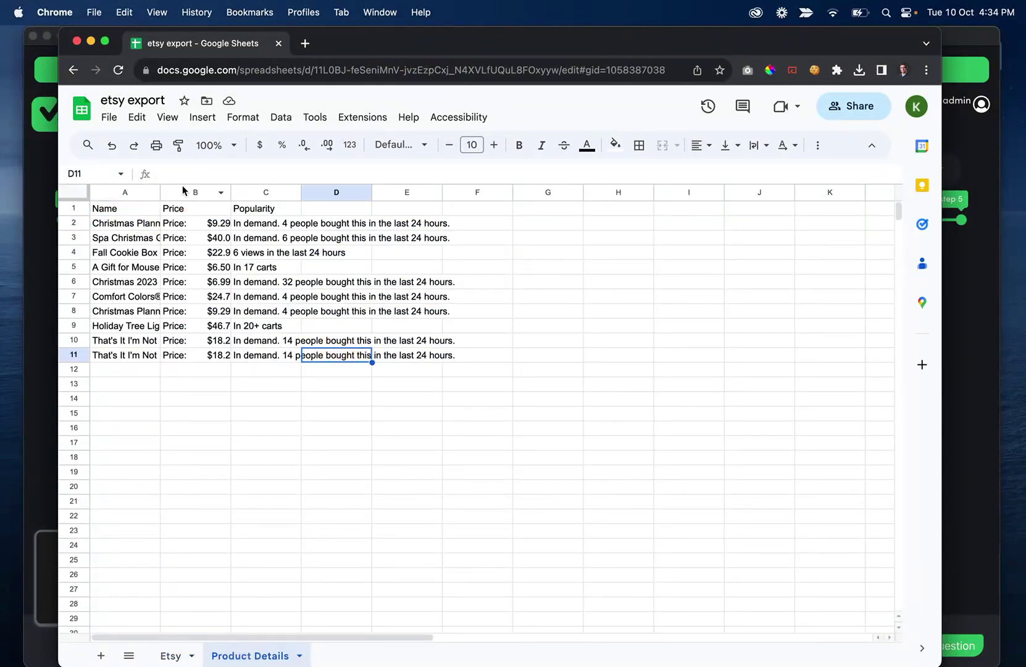
pyautogui.moveTo(126, 213); pyautogui.dragTo(288, 358)
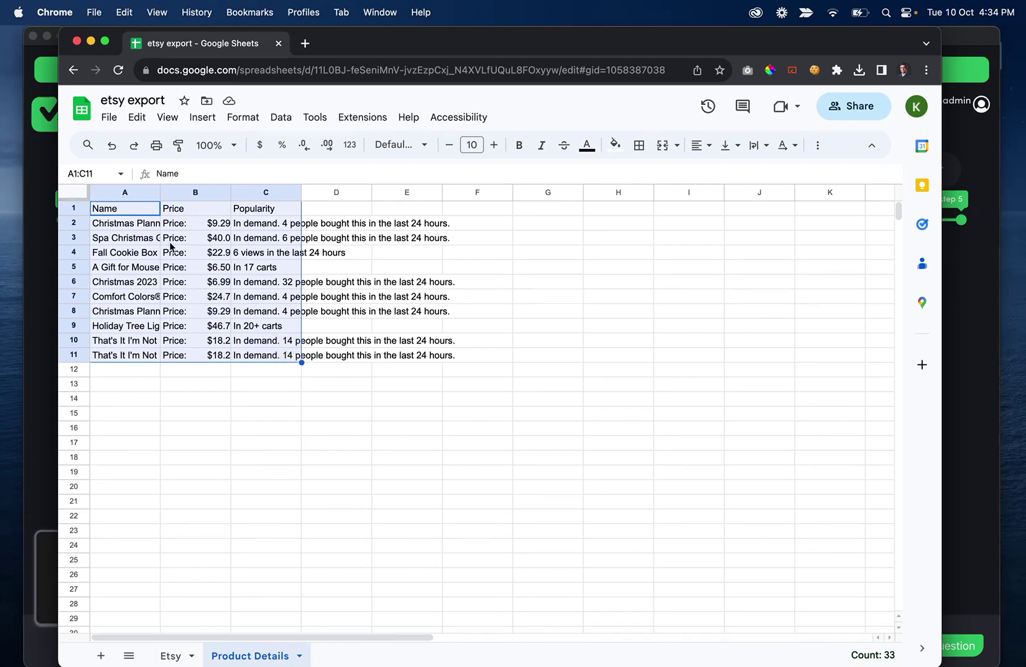
# Compare the Etsy worksheet's names and URLs with the Product Details tab, ending on Etsy
pyautogui.click(184, 657)
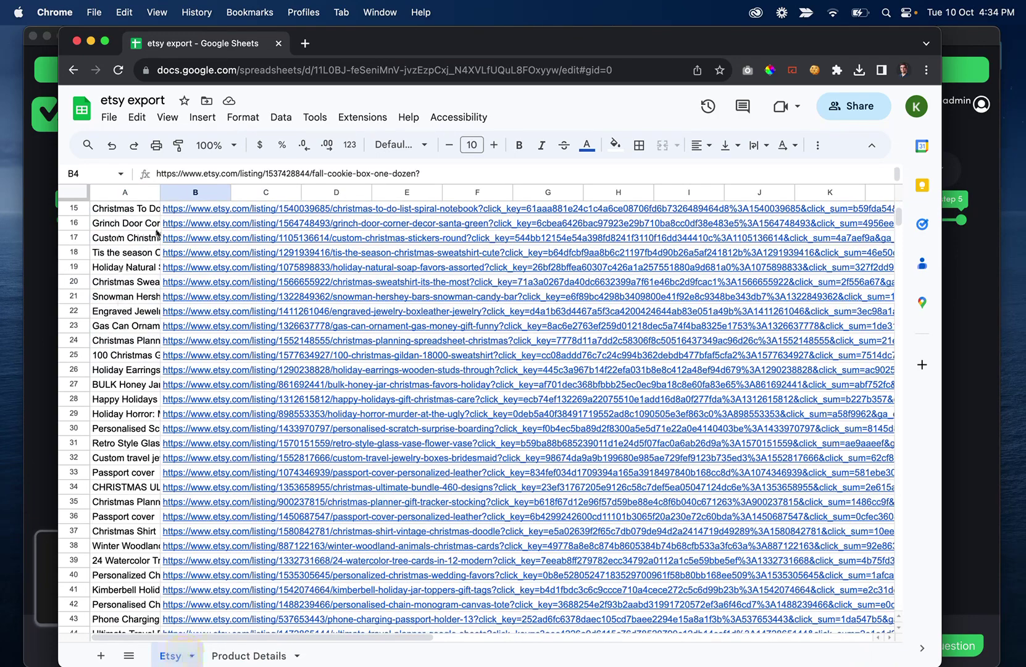
pyautogui.scroll(5, 187, 224)
pyautogui.hscroll(1, 188, 223)
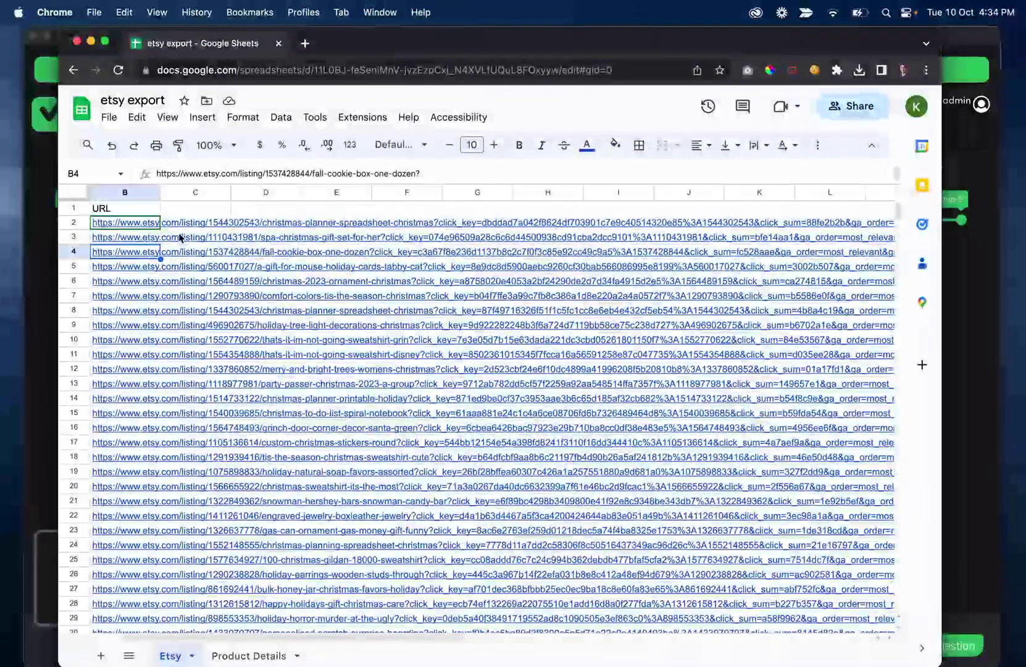
pyautogui.hscroll(-1, 188, 241)
pyautogui.moveTo(185, 253)
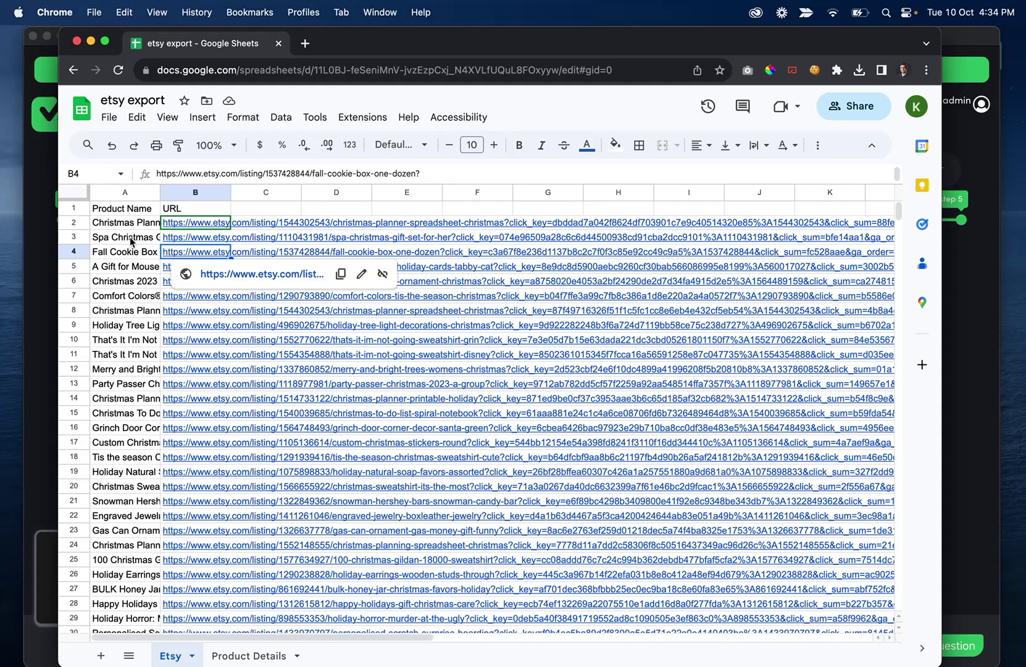
pyautogui.click(247, 656)
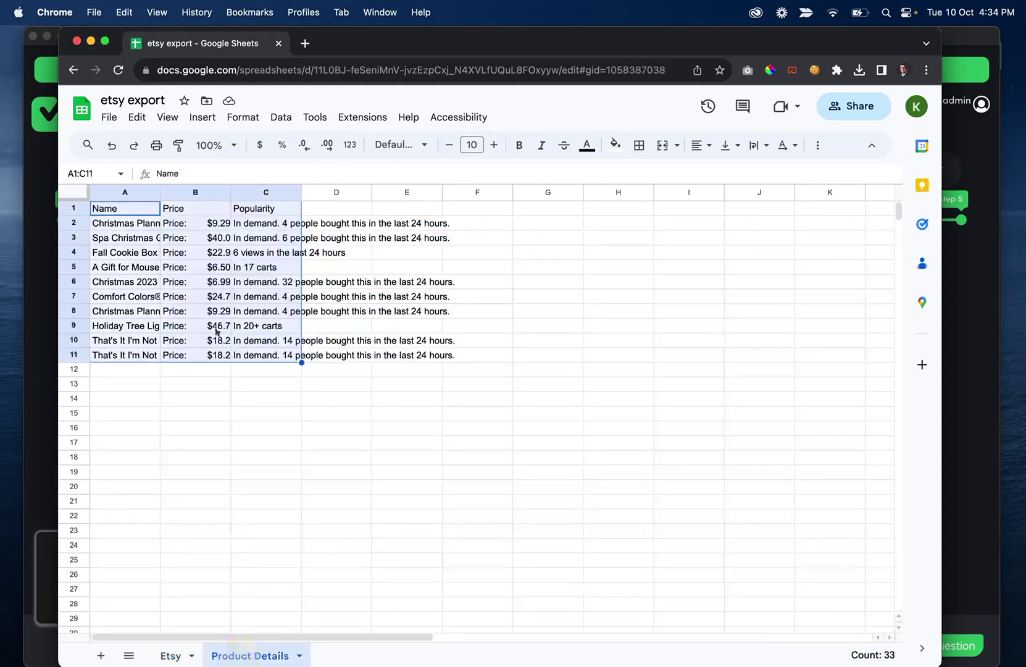
pyautogui.click(170, 655)
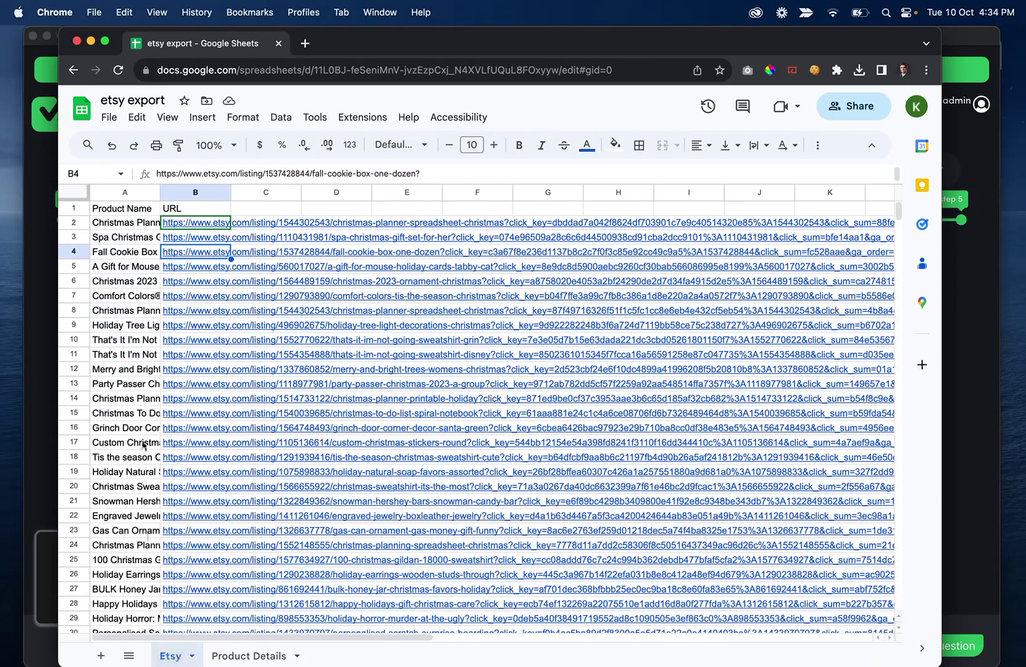